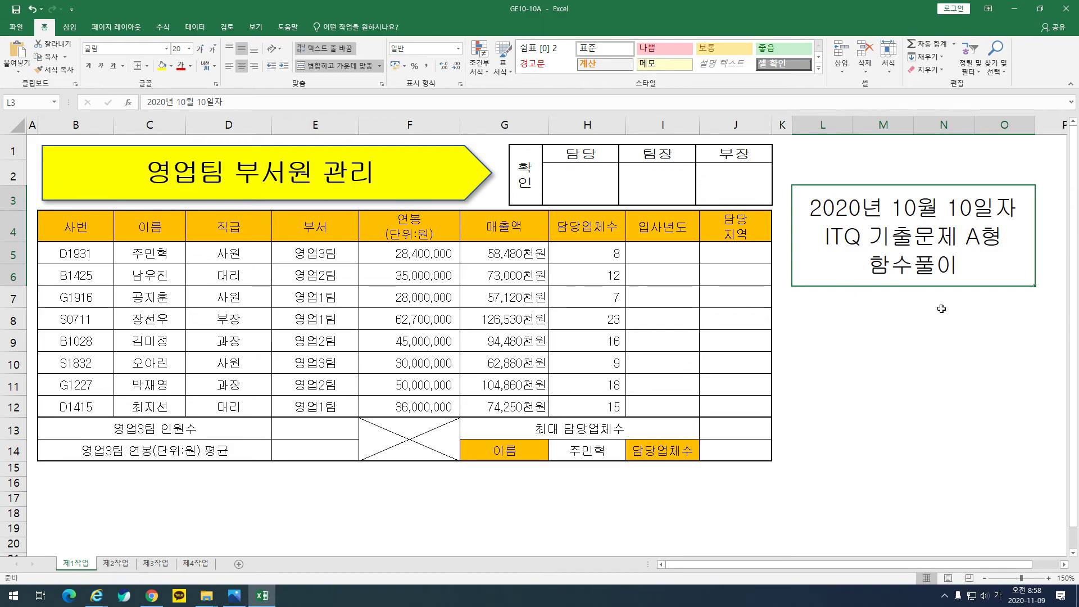
- Switch to the Photos window with the a문제.JPG image, read the function tasks, and move the window off the worksheet
click(233, 595)
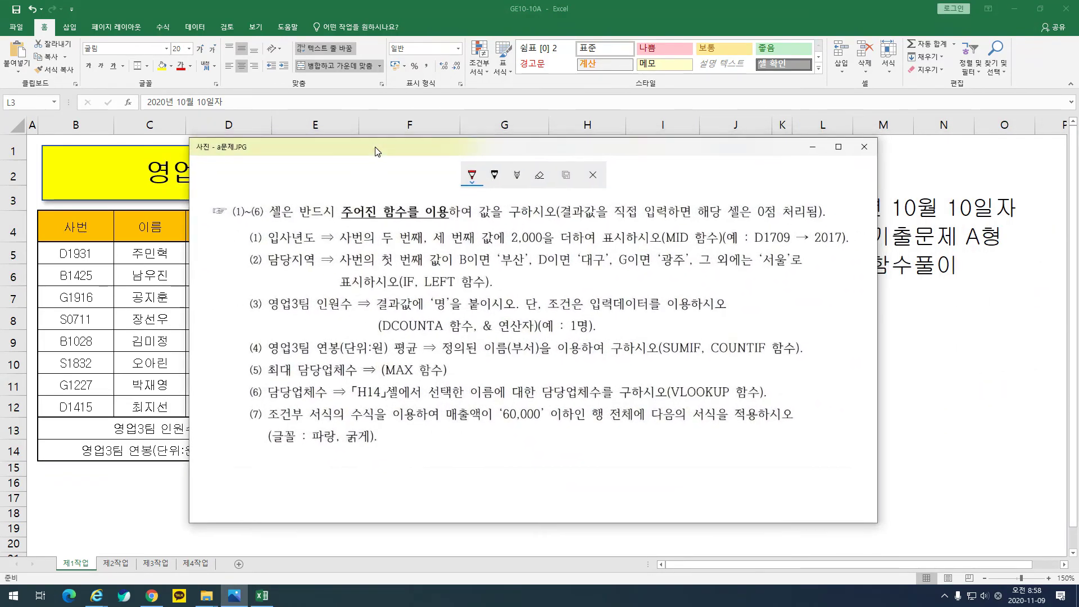
drag(502, 150, 482, 283)
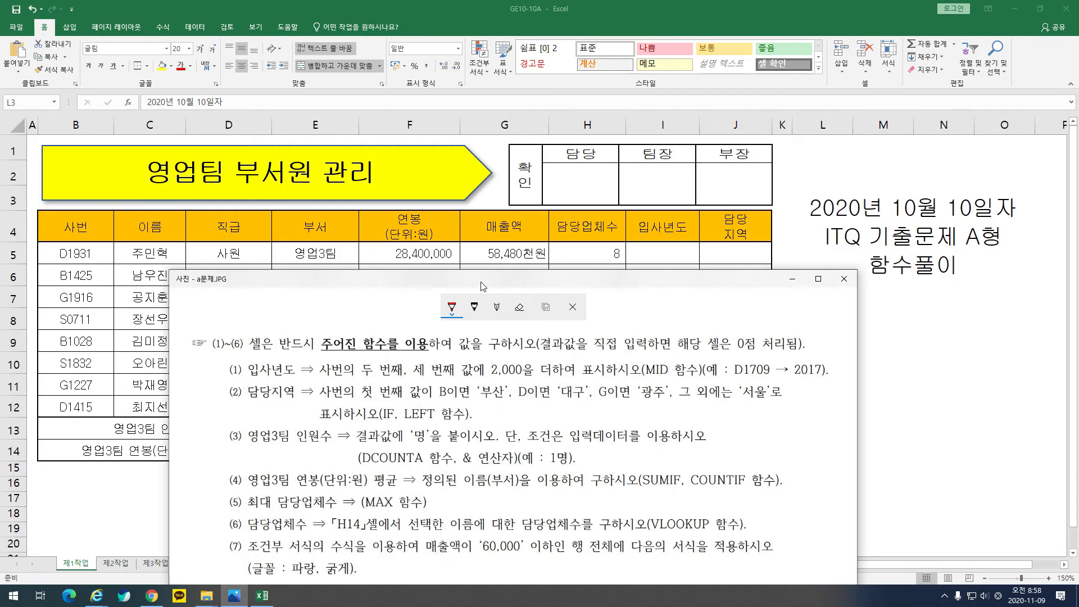
drag(450, 283, 1078, 199)
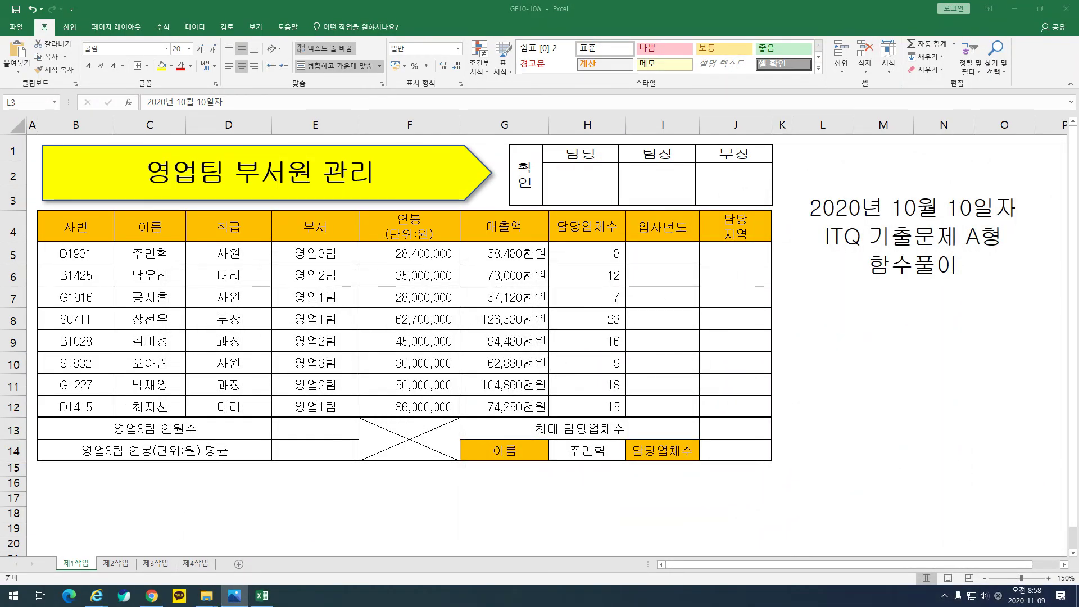
- Enter the formula =MID(B5,2,2) in cell I5 of the 입사년도 column
click(662, 258)
mouse_move(79, 254)
mouse_down()
mouse_move(82, 276)
mouse_move(81, 260)
mouse_up()
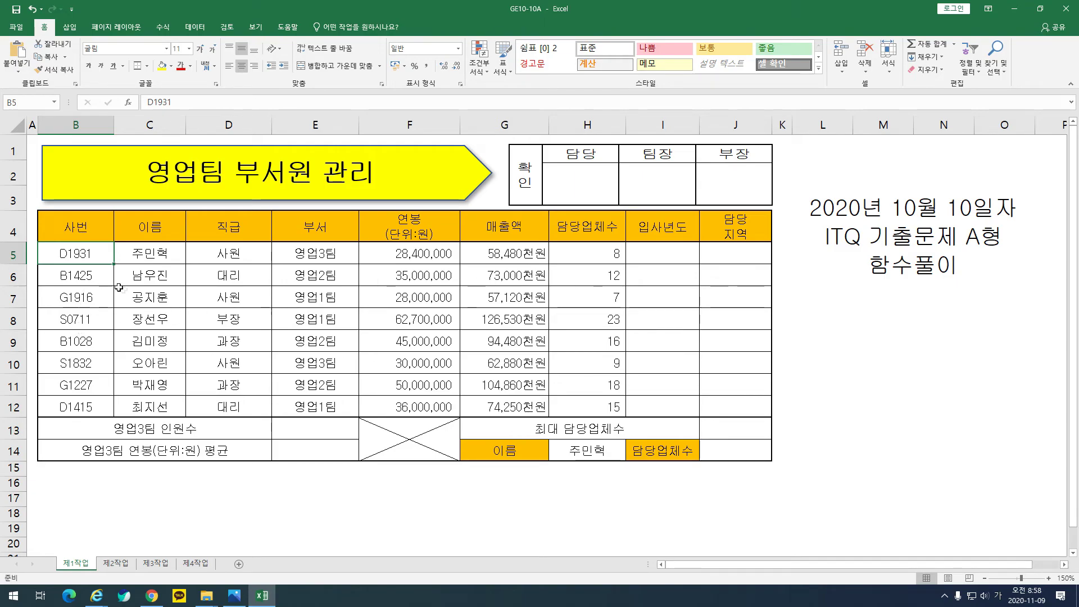
click(652, 254)
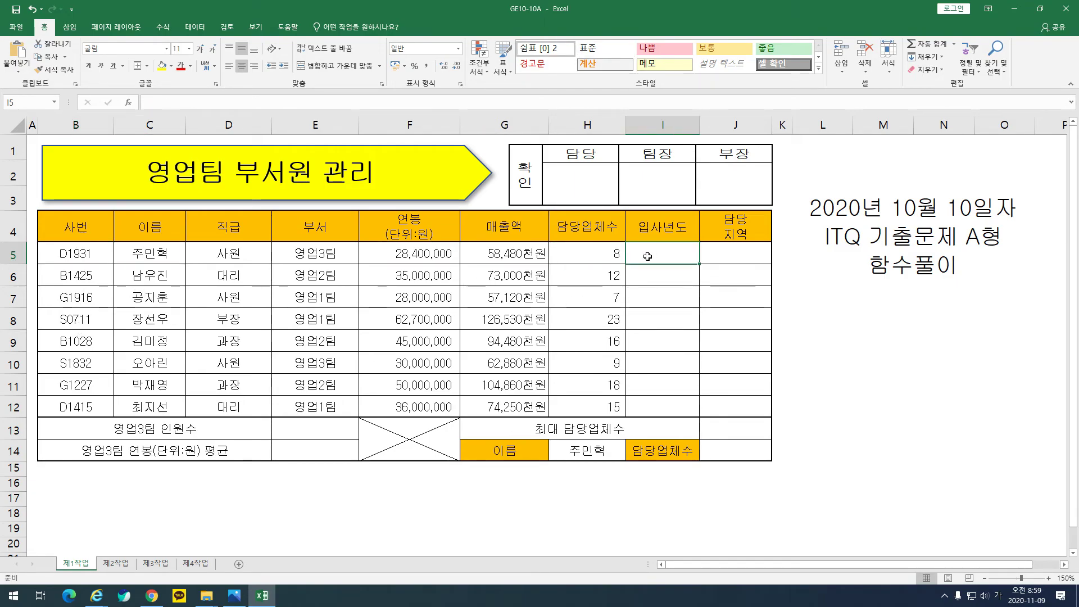
text(=ㅡ)
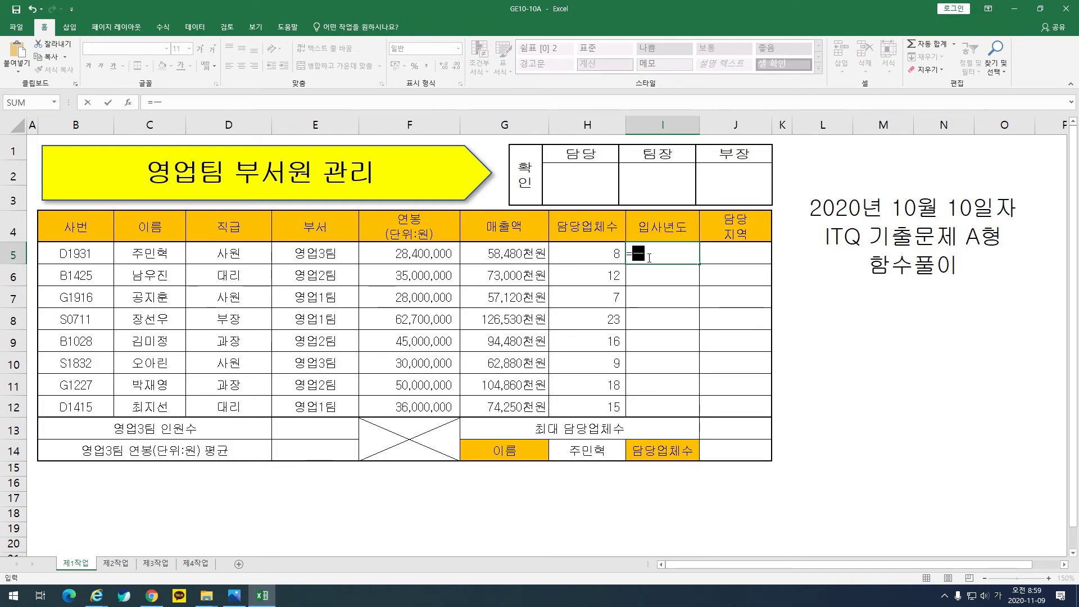
key(BackSpace)
key(Hangul)
text(I)
key(BackSpace)
text(m)
key(BackSpace)
text(mid()
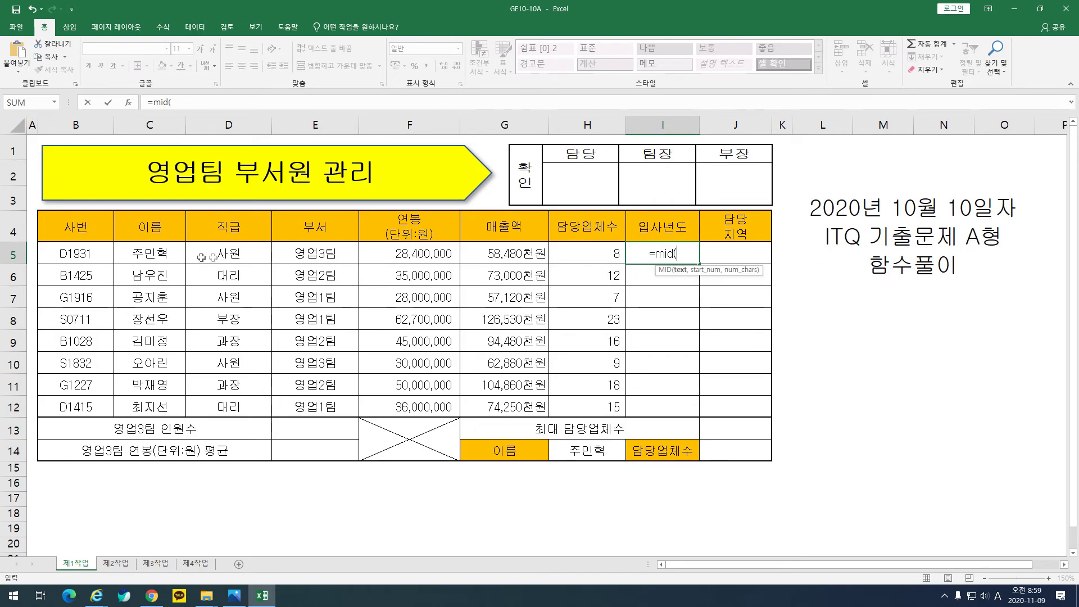
click(91, 258)
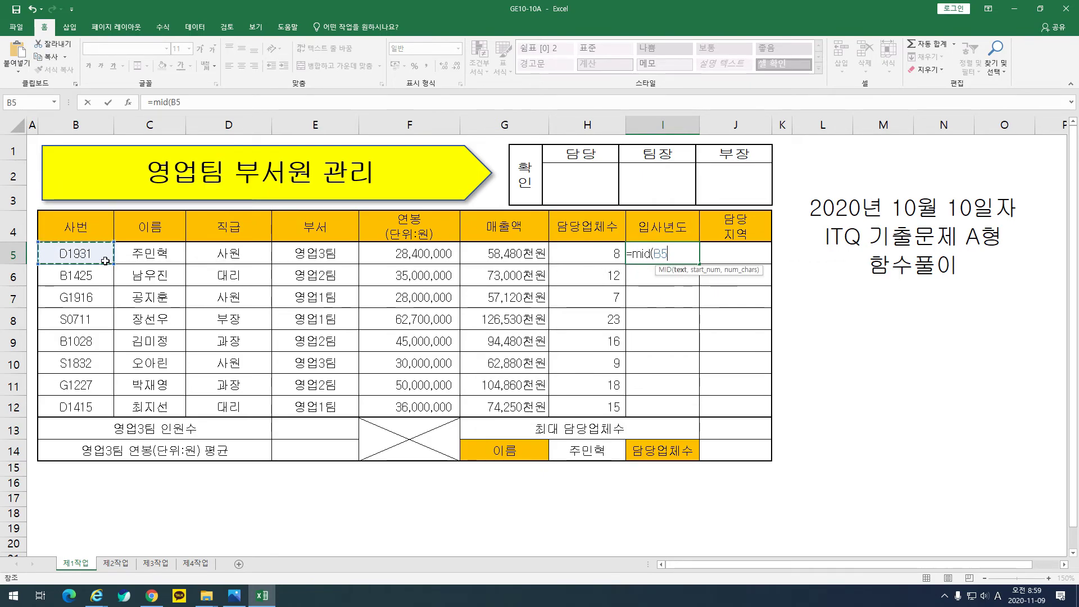
text(,)
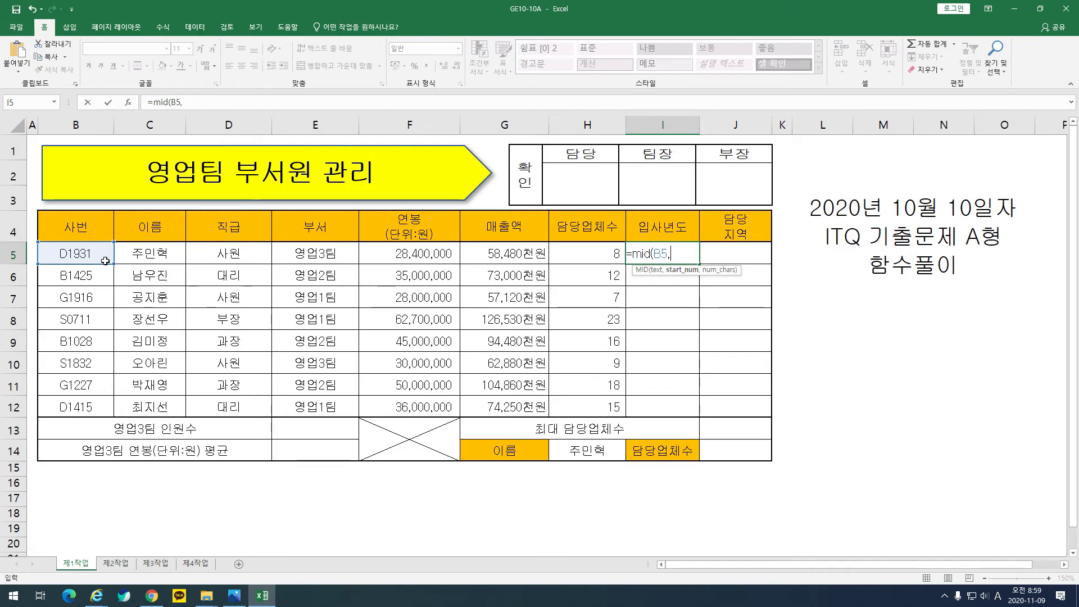
text(2,2)
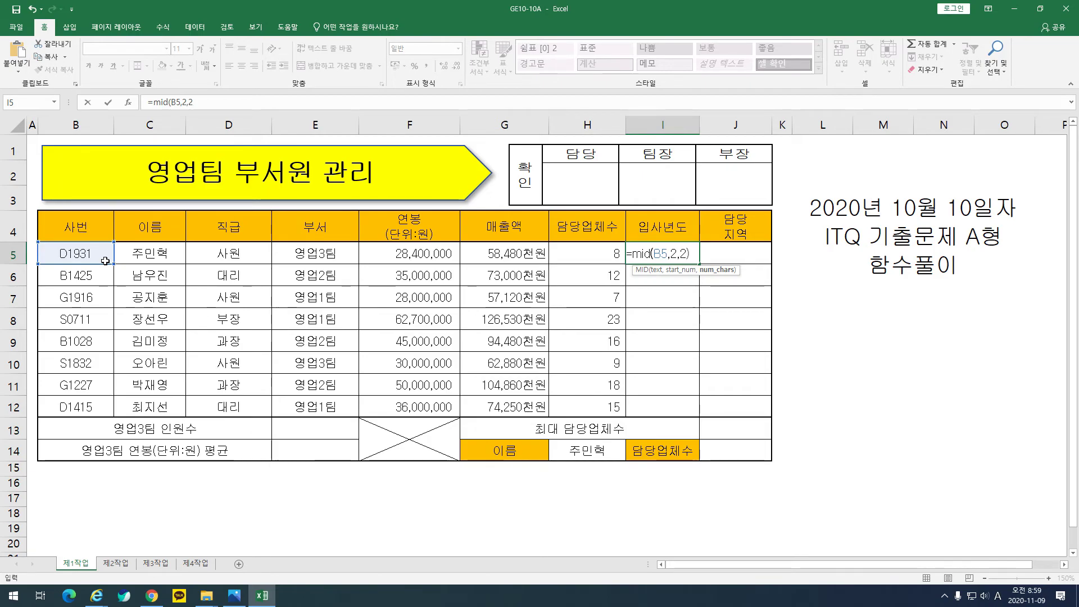
text())
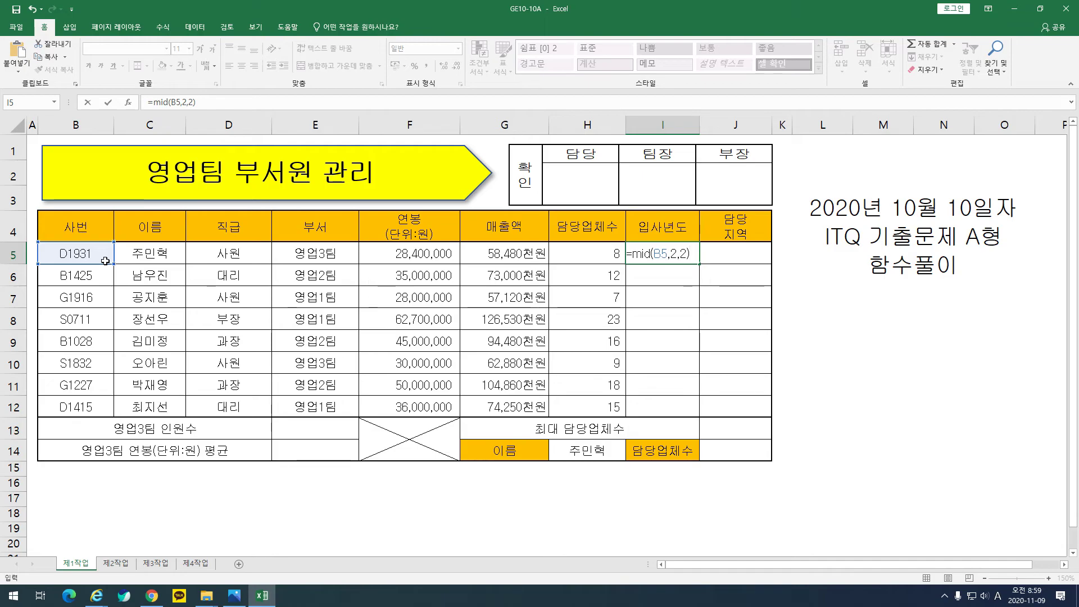
key(ctrl+Return)
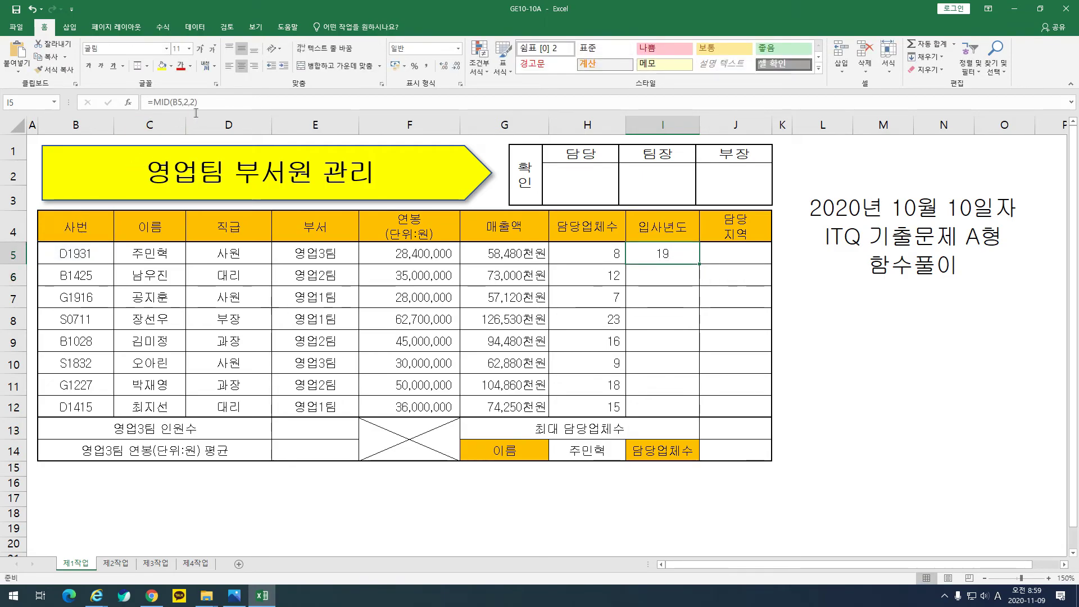
- Change the number of characters in the MID formula of I5 to 3
click(194, 111)
key(BackSpace)
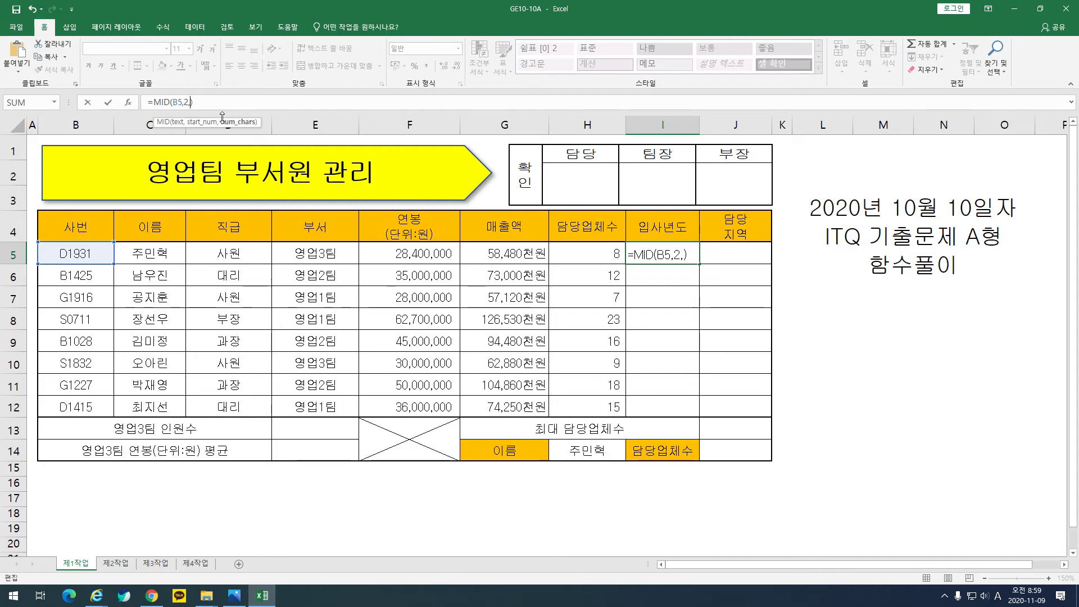
text(3)
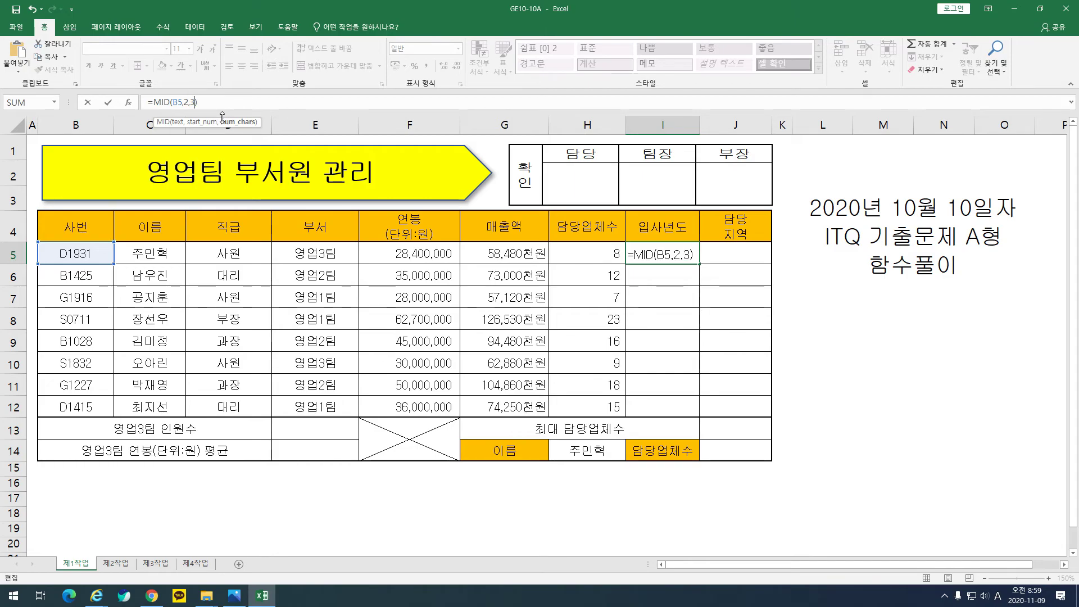
key(Return)
click(642, 256)
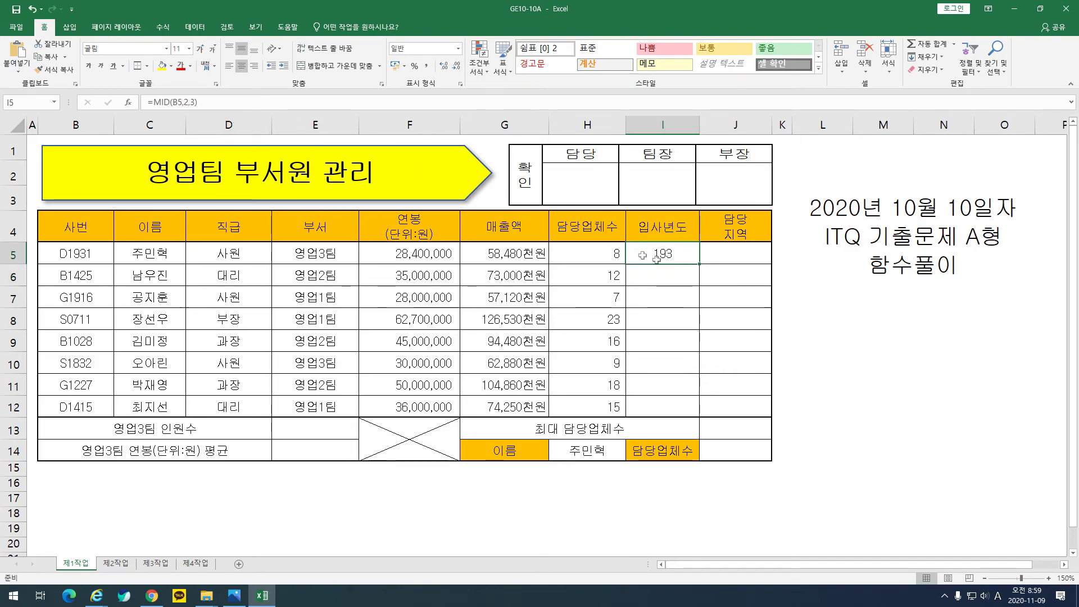
- Set the MID formula's number of characters in I5 to 2 and fill the formula down to I12
click(211, 102)
key(Left)
key(BackSpace)
text(2)
key(Return)
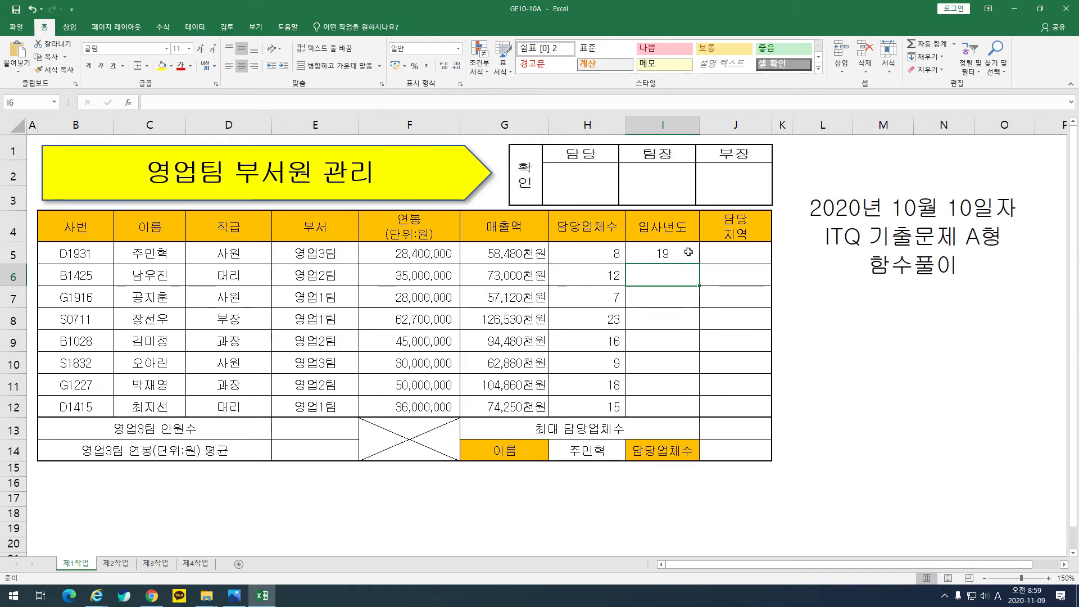
click(688, 252)
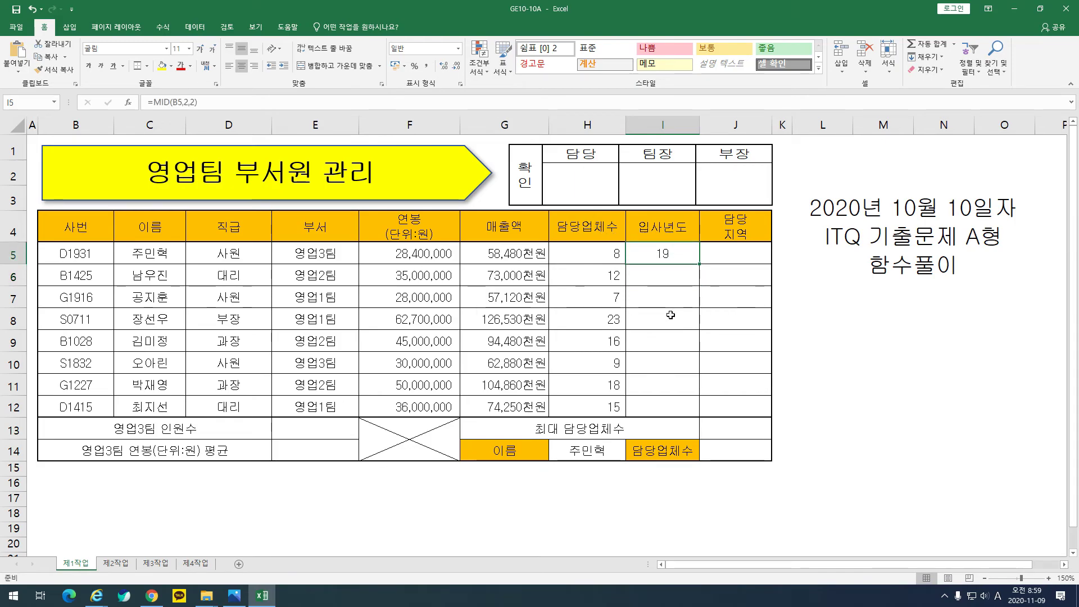
double_click(699, 264)
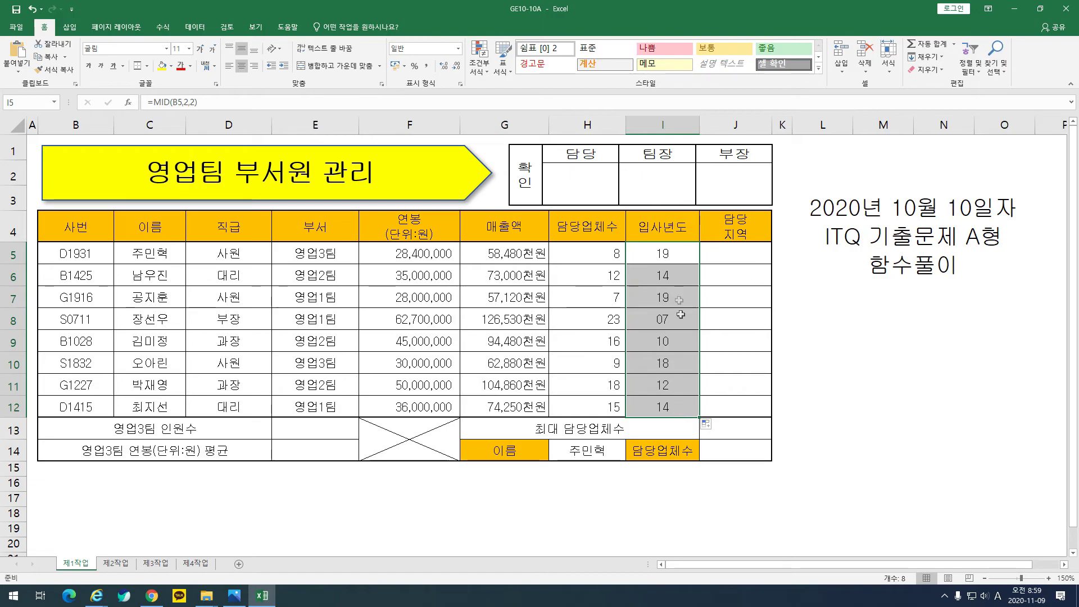
- Append +2000 to the MID formula in I5 and fill it down through I12
click(674, 258)
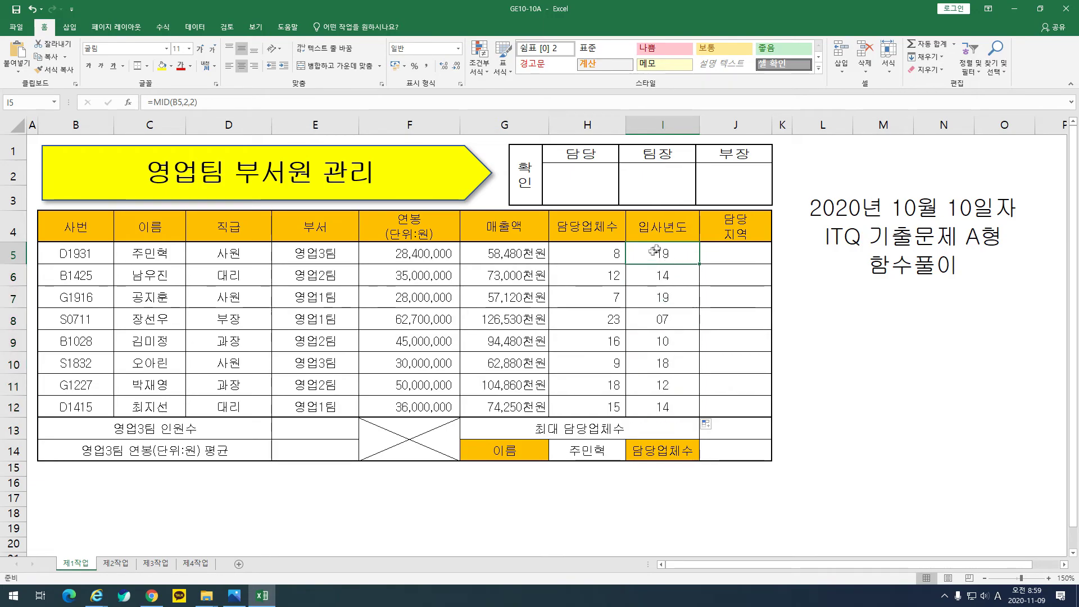
click(254, 107)
text(+2000)
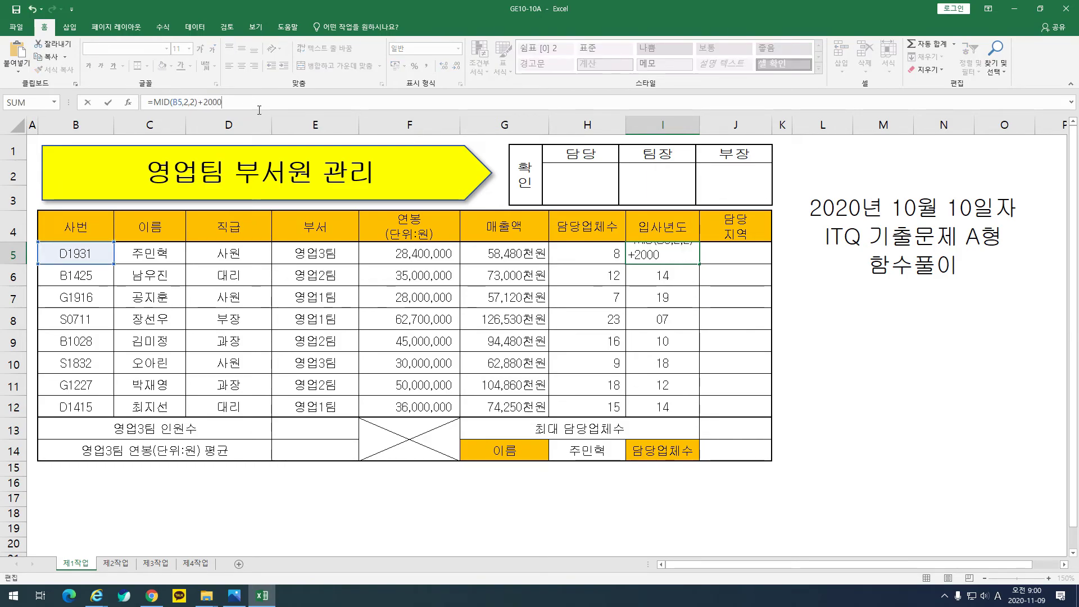
key(Return)
key(Up)
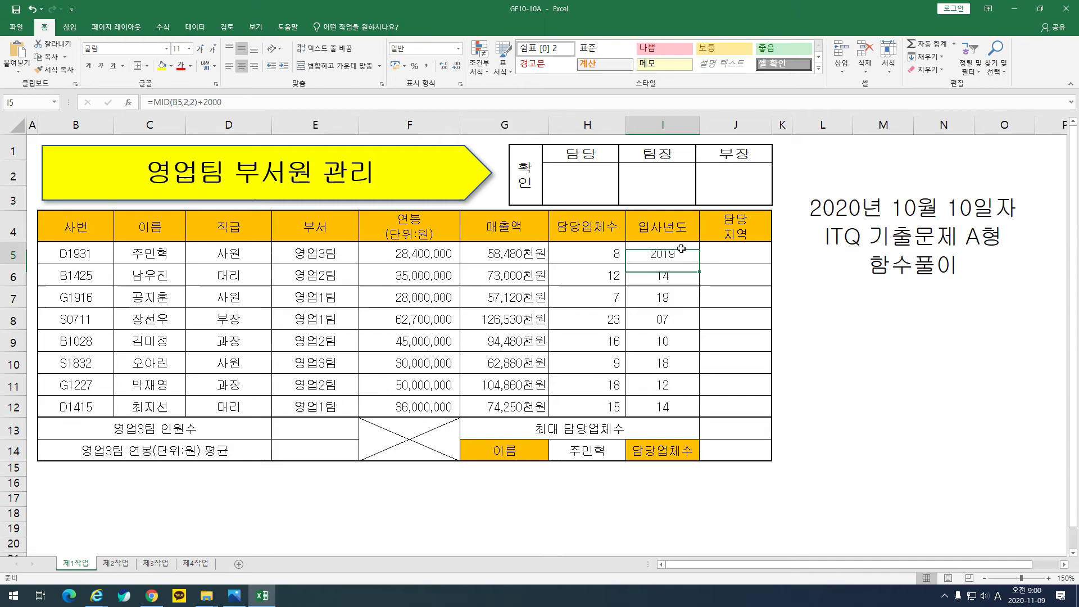
drag(700, 264, 701, 416)
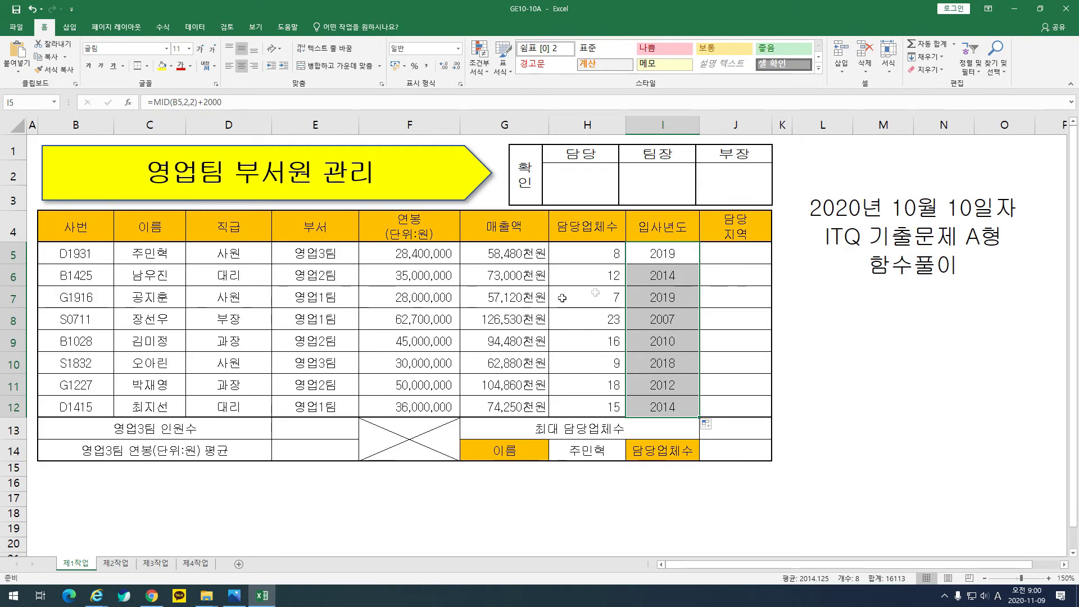
click(675, 265)
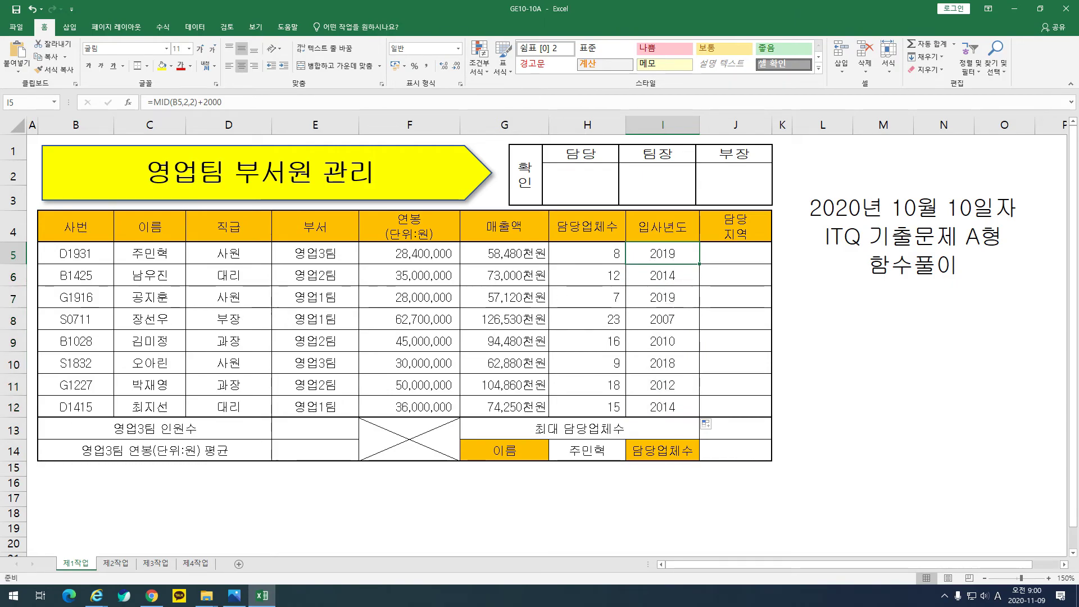
- Switch to the Photos problem image, underline 부산, 대구, 광주 and 서울 in red in task (2), and move the window off the worksheet
key(alt+Tab)
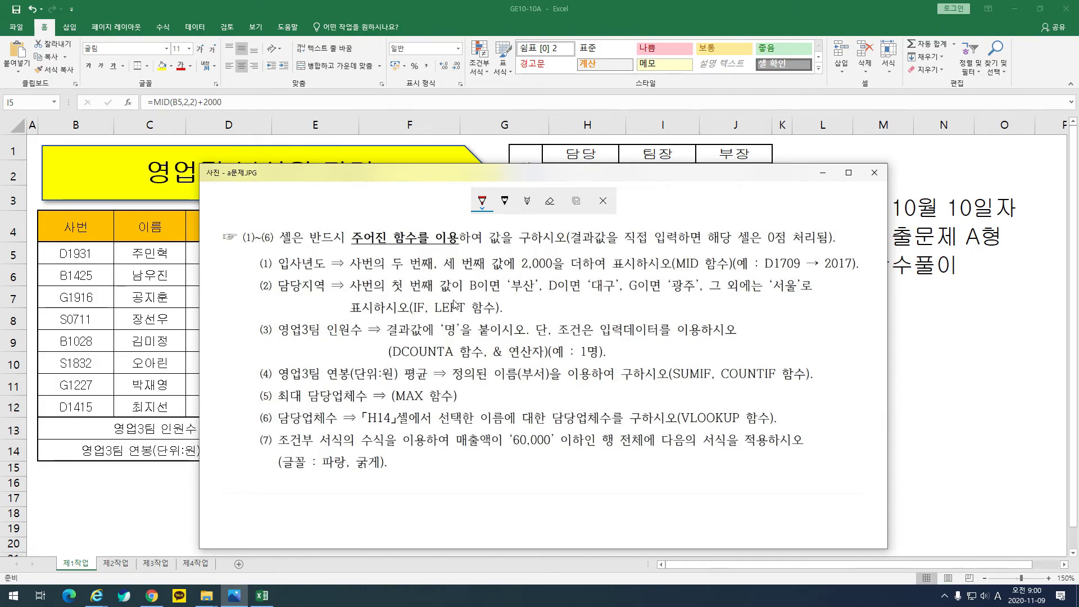
click(511, 295)
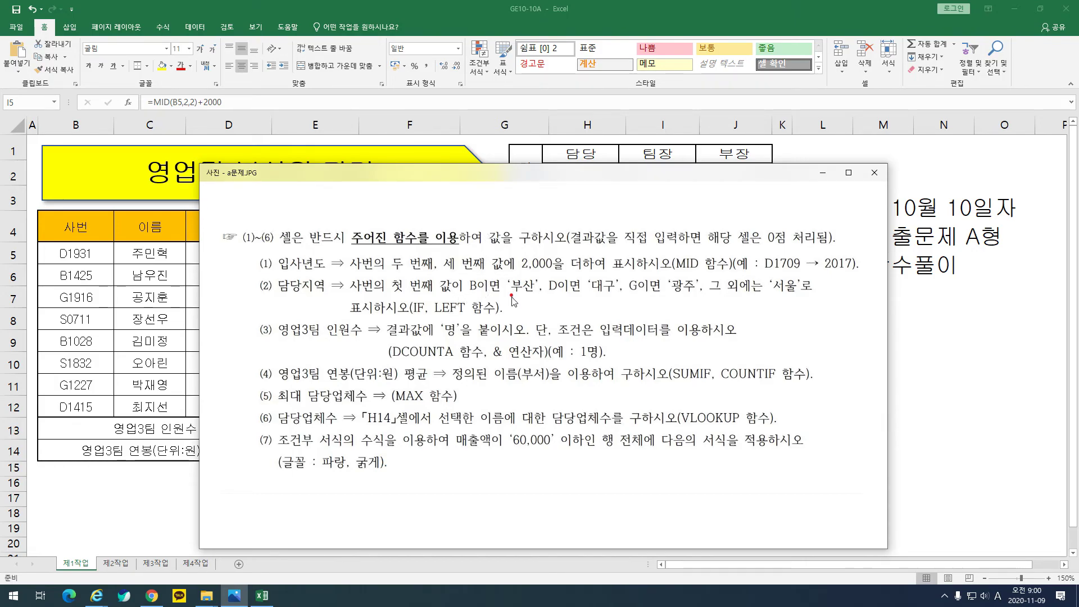
drag(511, 295, 694, 292)
drag(774, 292, 790, 292)
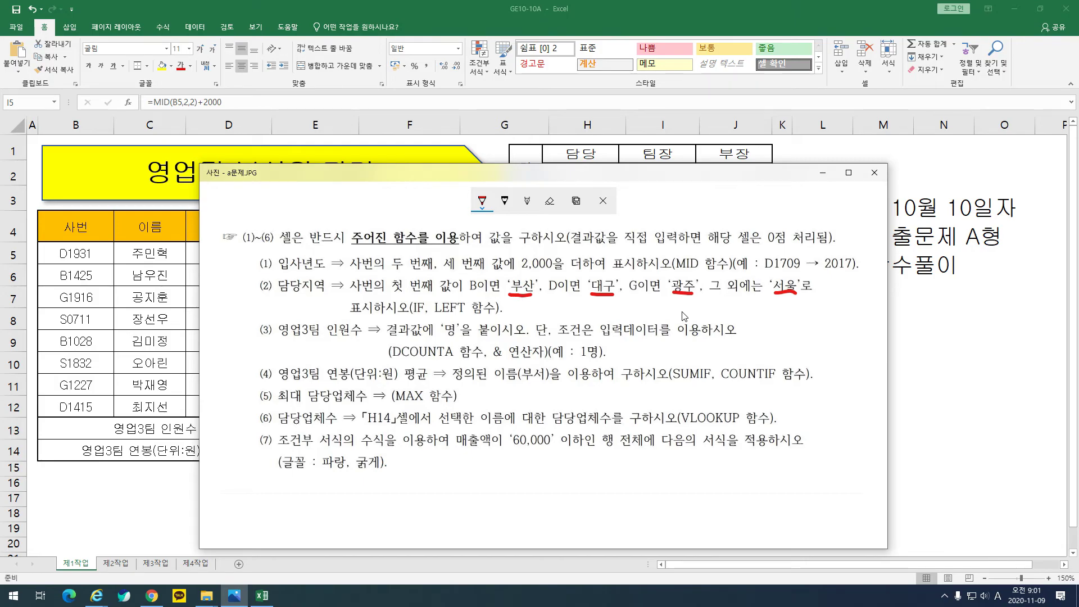
drag(415, 173, 1078, 139)
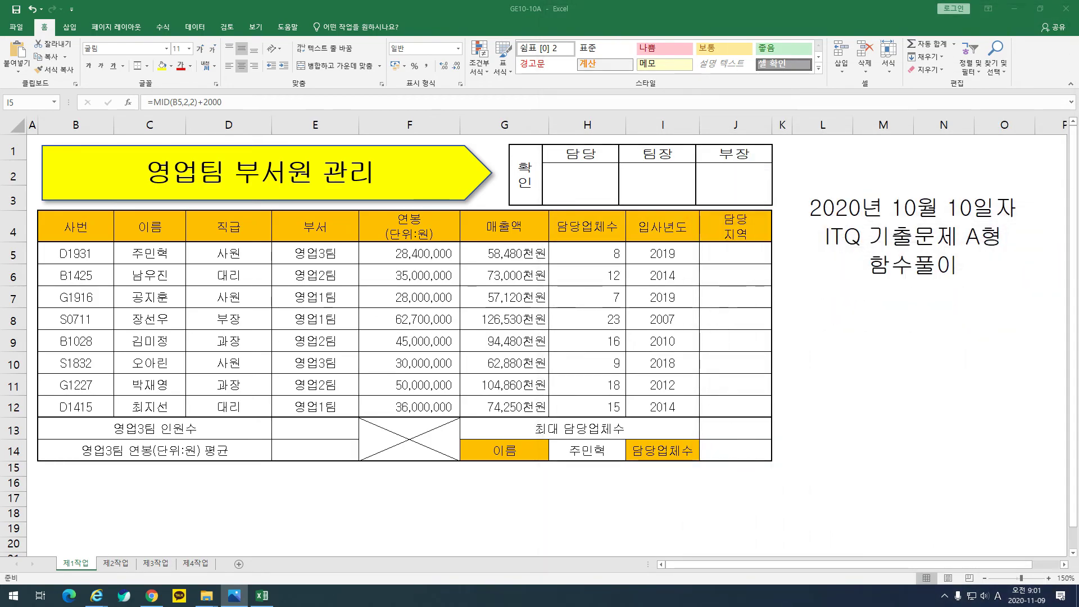
- Enter the formula =LEFT(B5,1) in cell J5 of the 담당지역 column
click(712, 258)
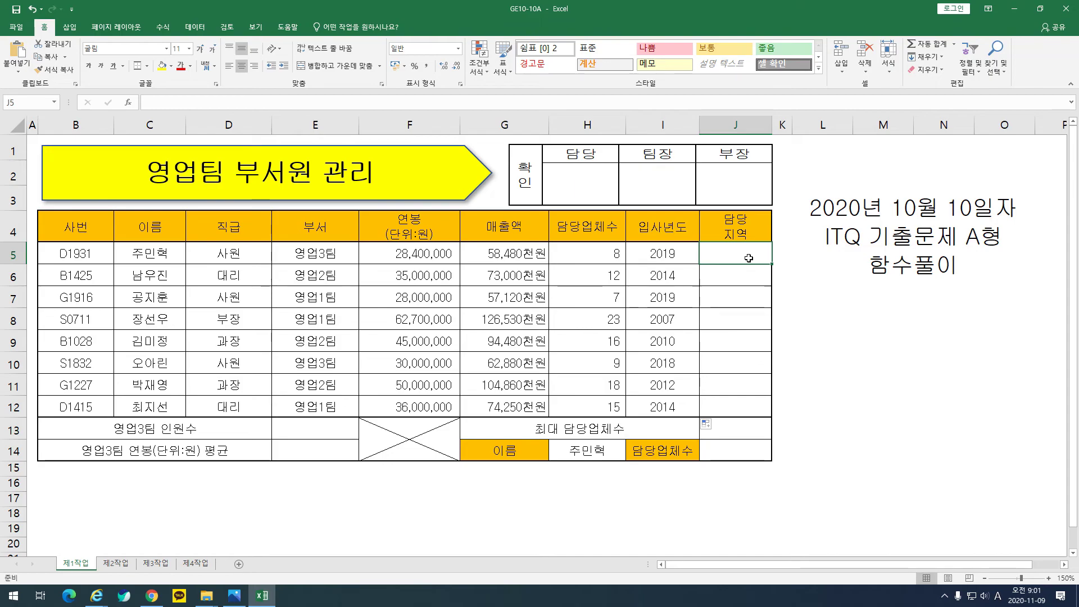
text(=)
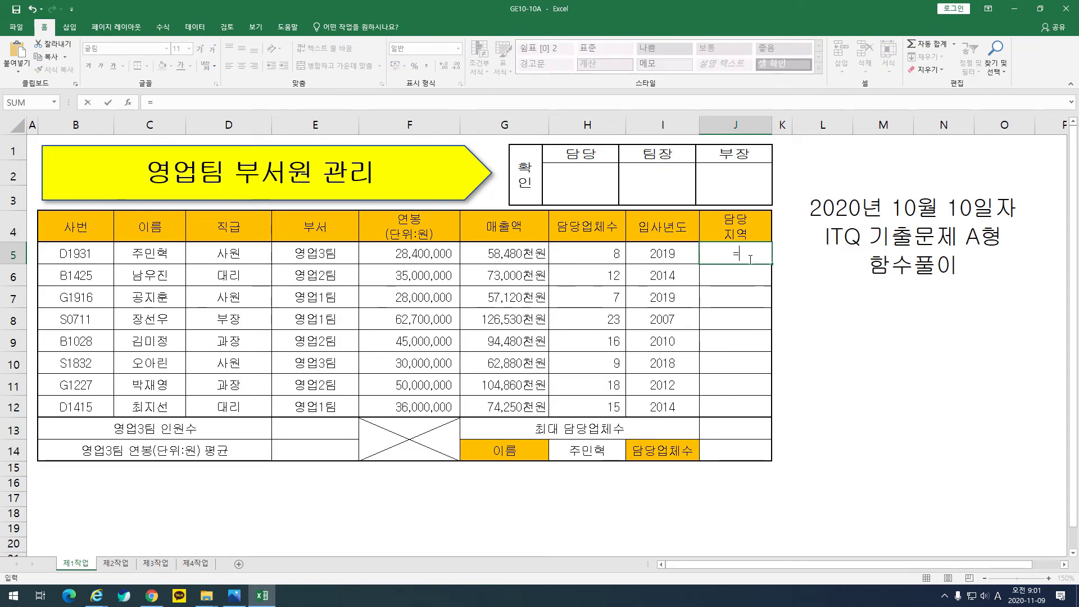
text(lef)
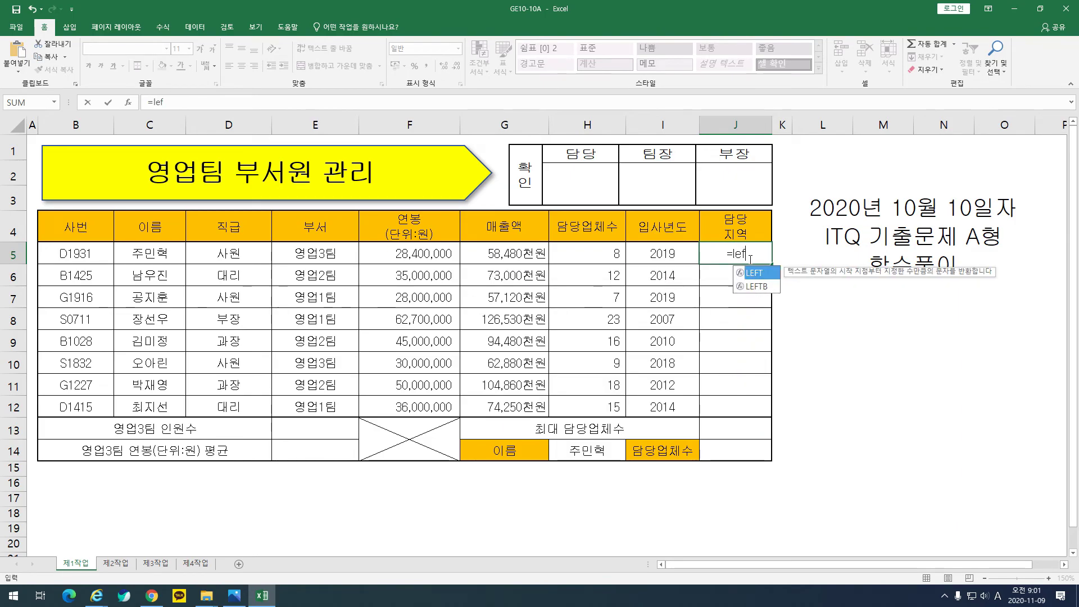
text(t()
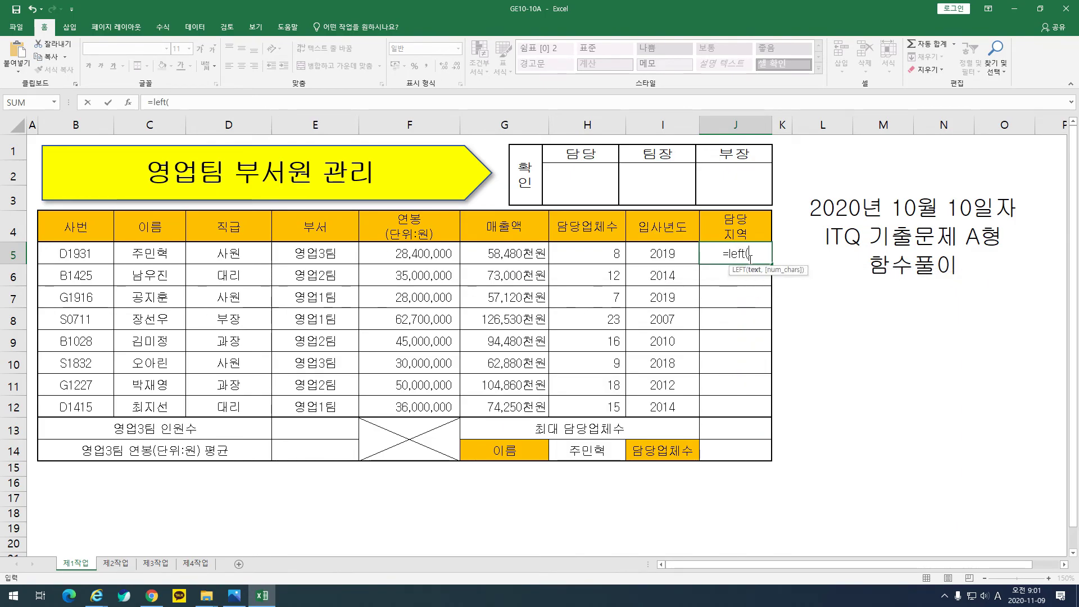
click(94, 260)
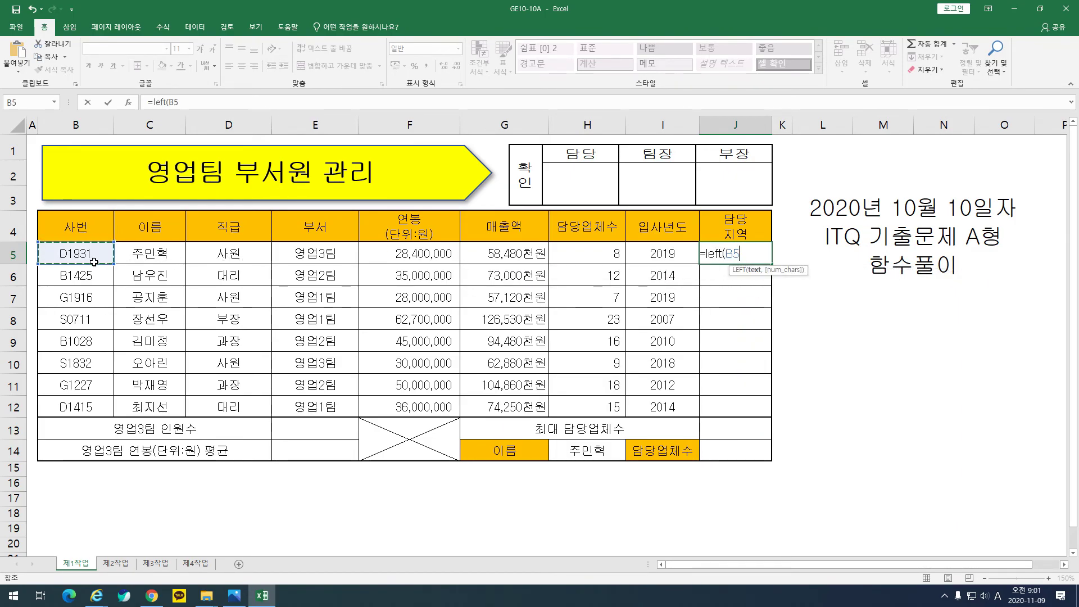
text(,)
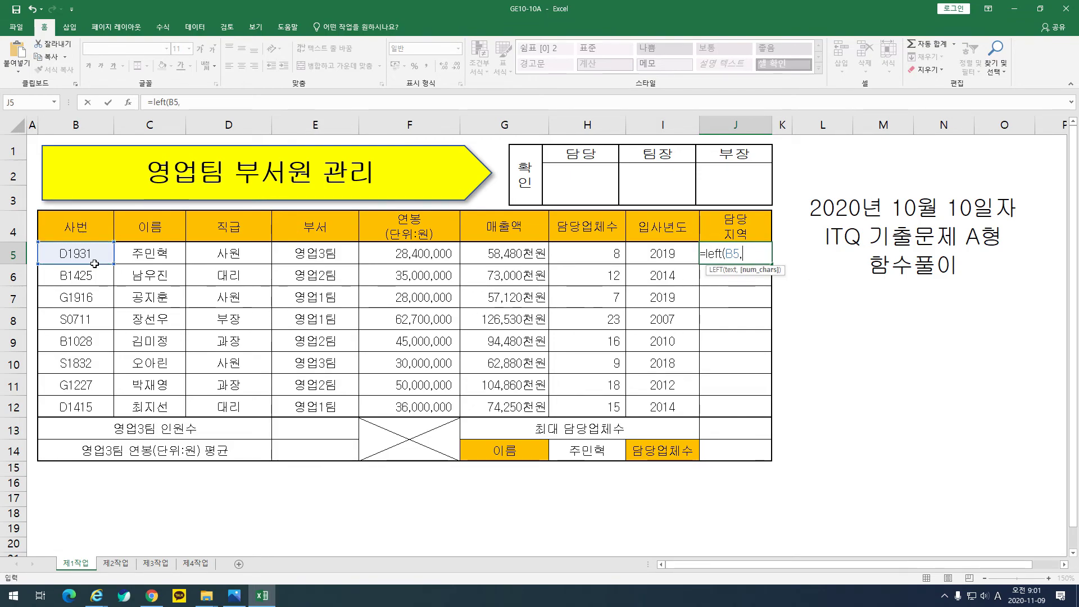
text(1)
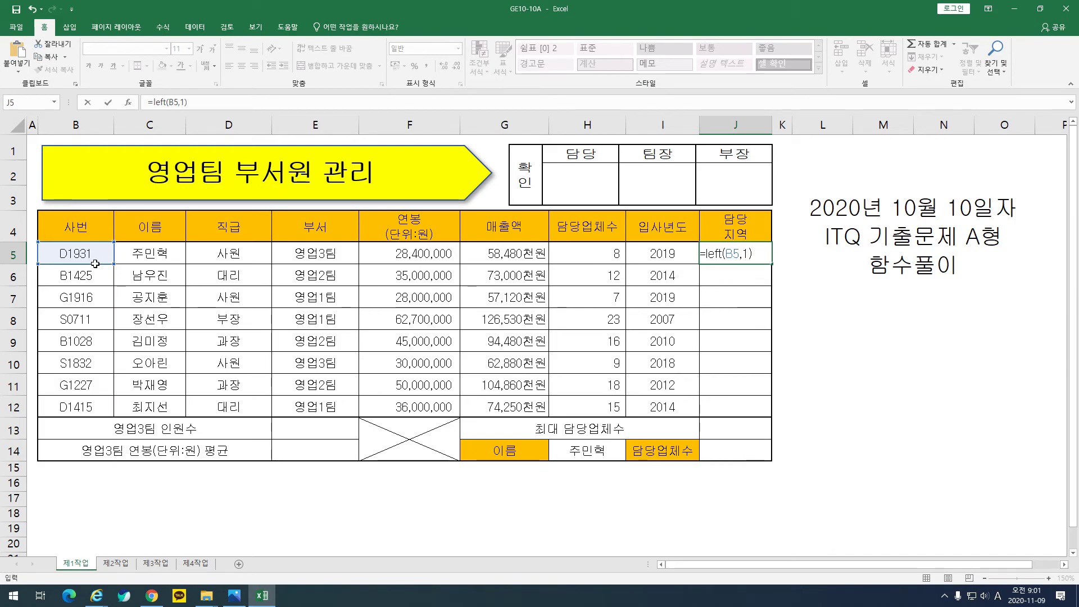
key(Return)
key(Up)
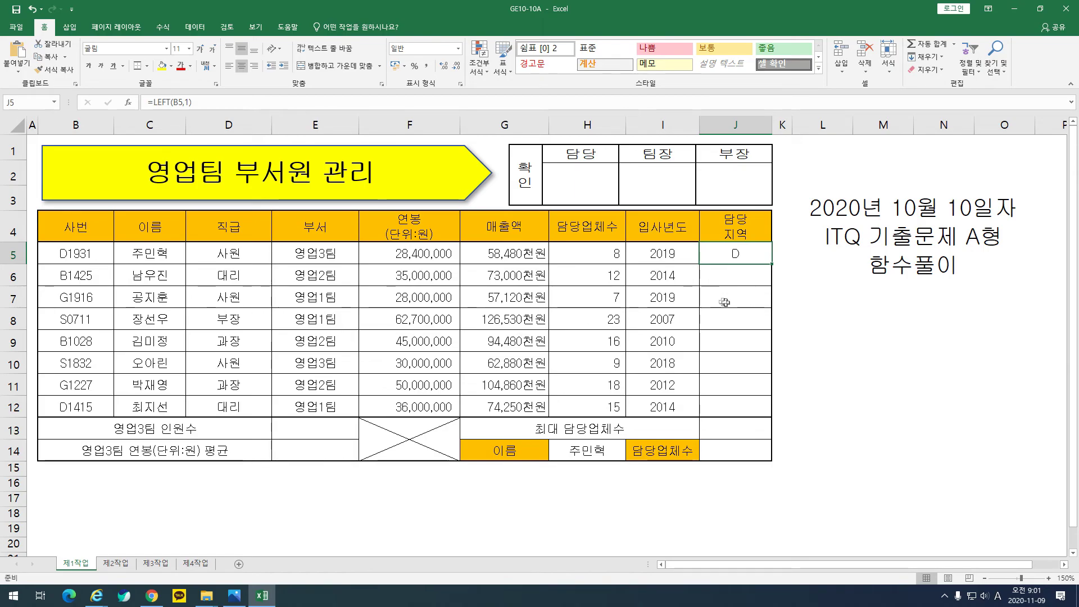
- Fill the LEFT formula down to J12, and in J5 wrap it in an IF function with the condition LEFT(B5,1)="B"
drag(771, 264, 767, 422)
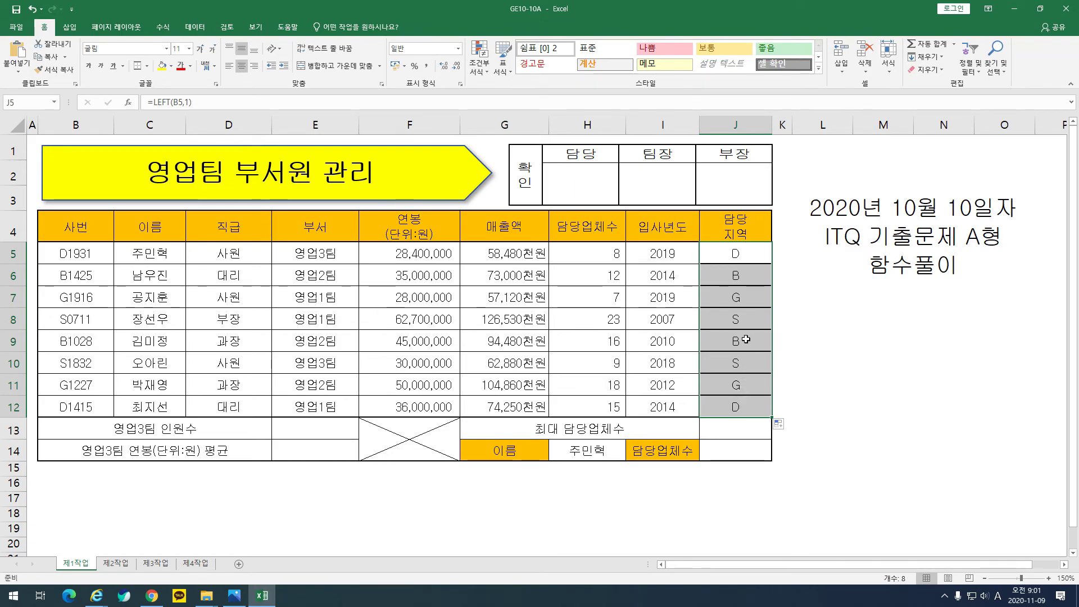
click(739, 260)
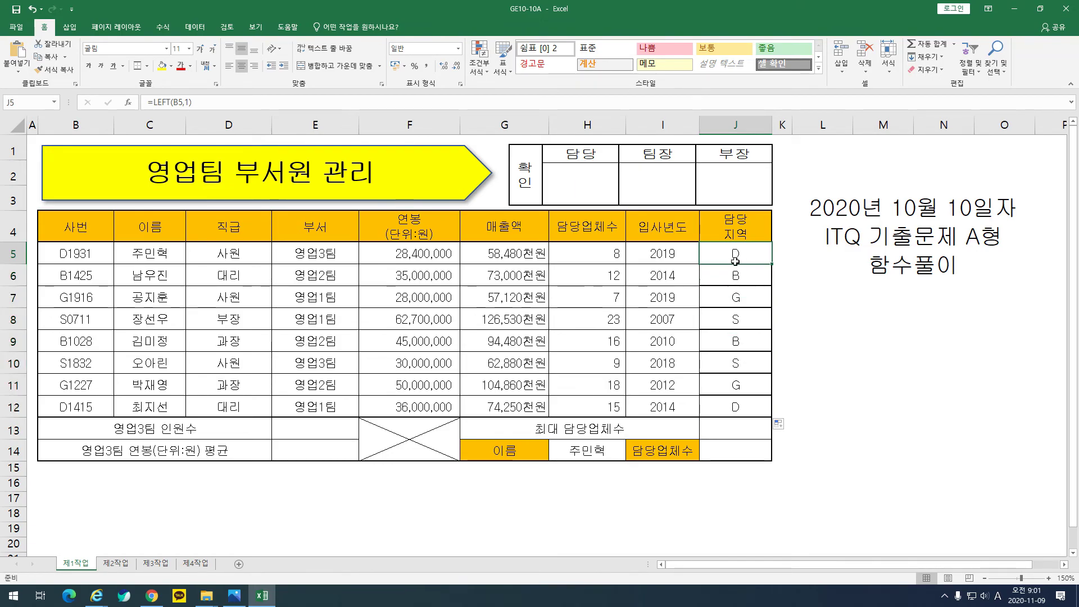
click(156, 102)
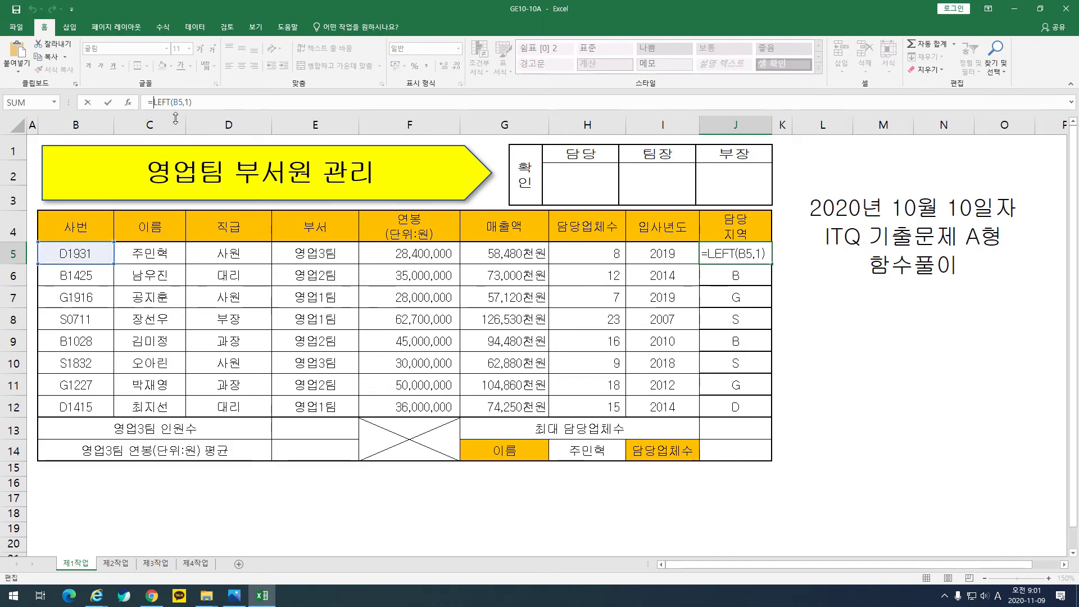
text(if()
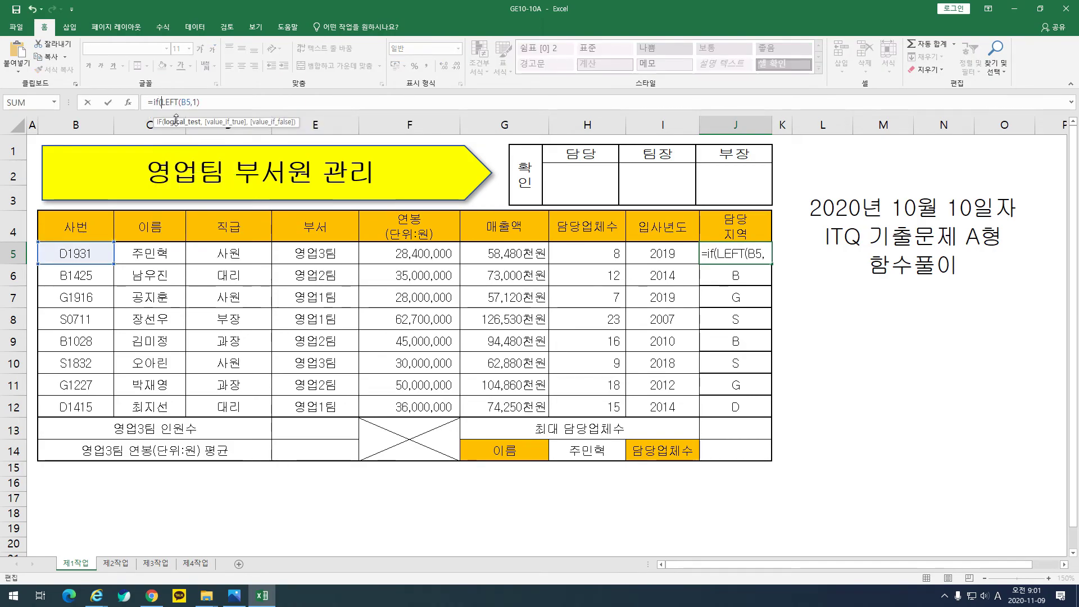
click(228, 104)
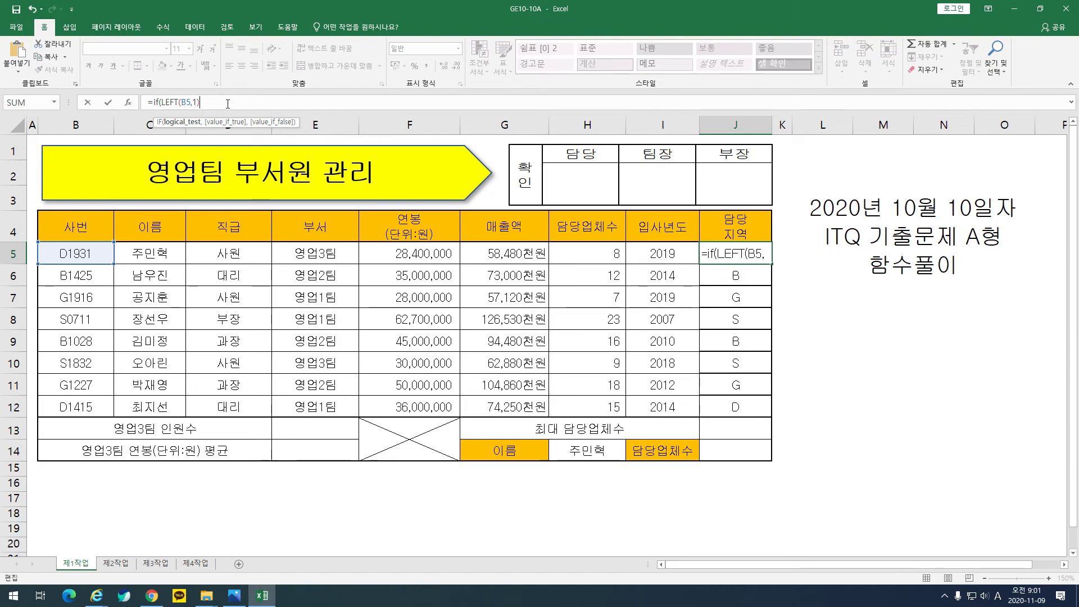
text(="ㅠ)
key(BackSpace)
key(Hangul)
text(B")
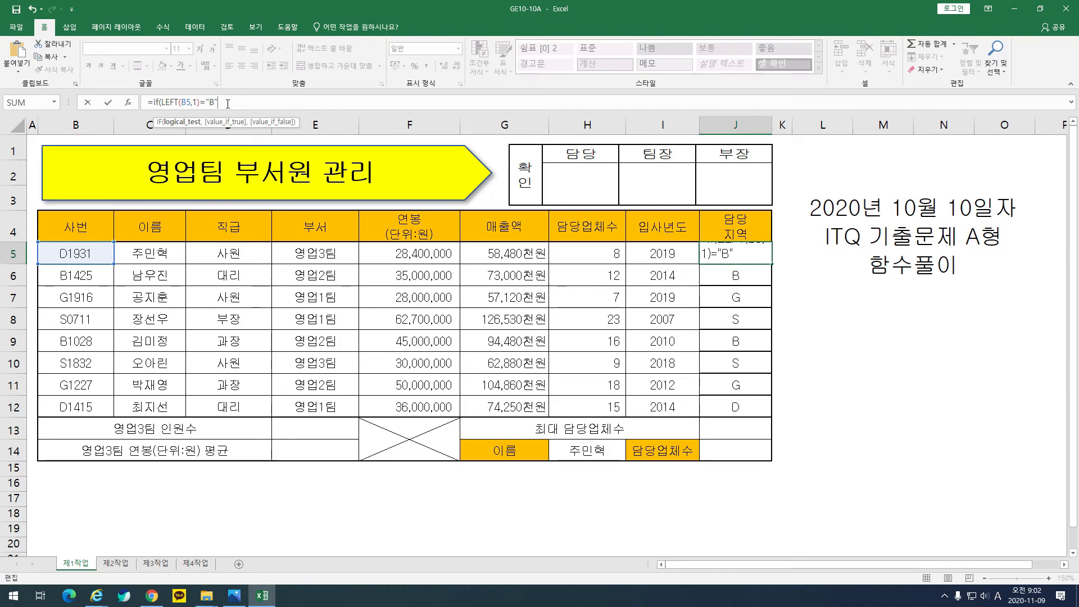
- Add "부산" as the value-if-true argument of the IF formula in J5
double_click(213, 107)
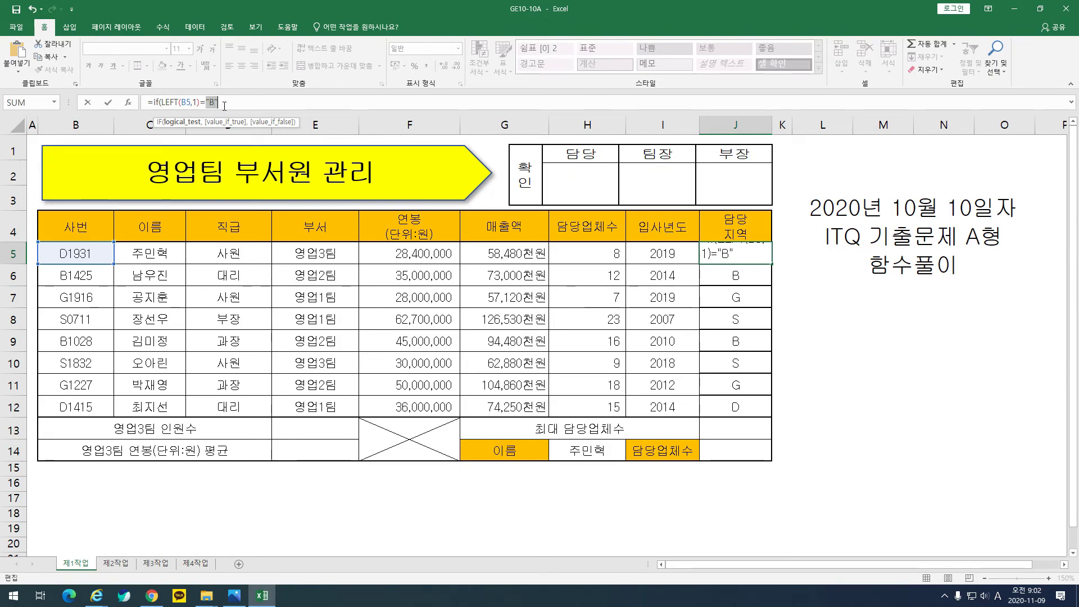
click(220, 106)
mouse_move(207, 107)
mouse_down()
mouse_move(220, 107)
mouse_move(167, 107)
mouse_move(219, 107)
mouse_up()
click(221, 107)
click(230, 106)
text(,)
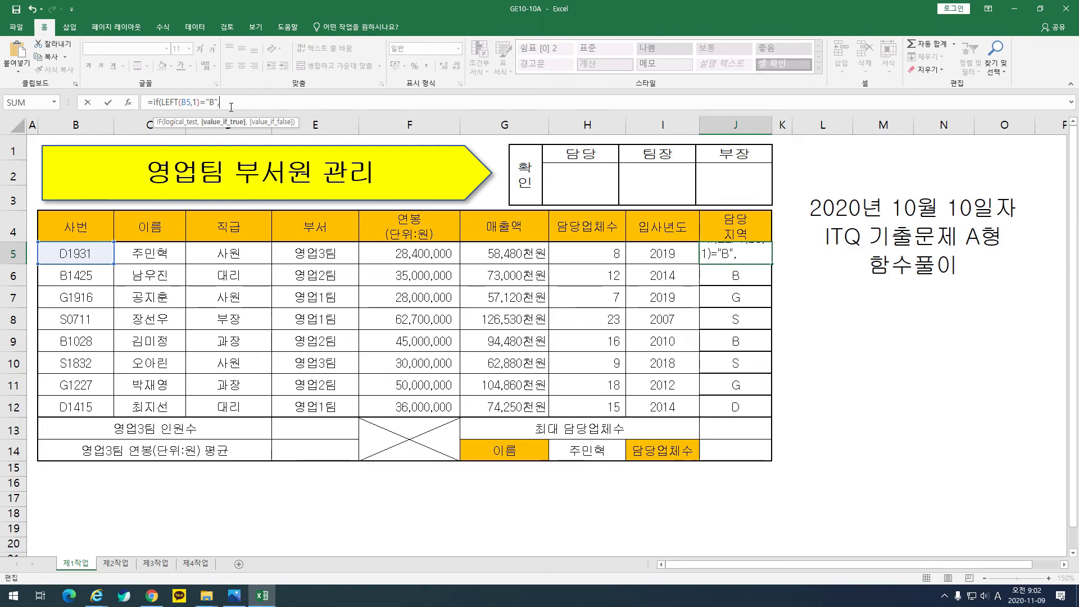
text("q)
key(Hangul)
key(BackSpace)
text(부산",)
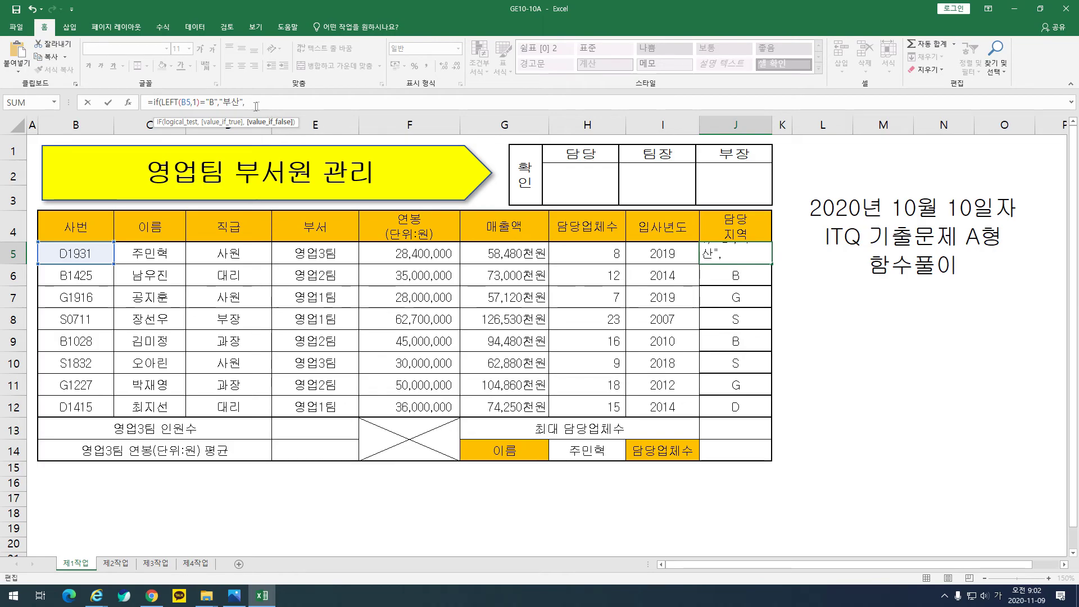
- Nest a copy of the IF(LEFT(B5,1)="B" condition as the value-if-false argument, changing its compared letter to "D"
double_click(214, 104)
drag(214, 106, 160, 106)
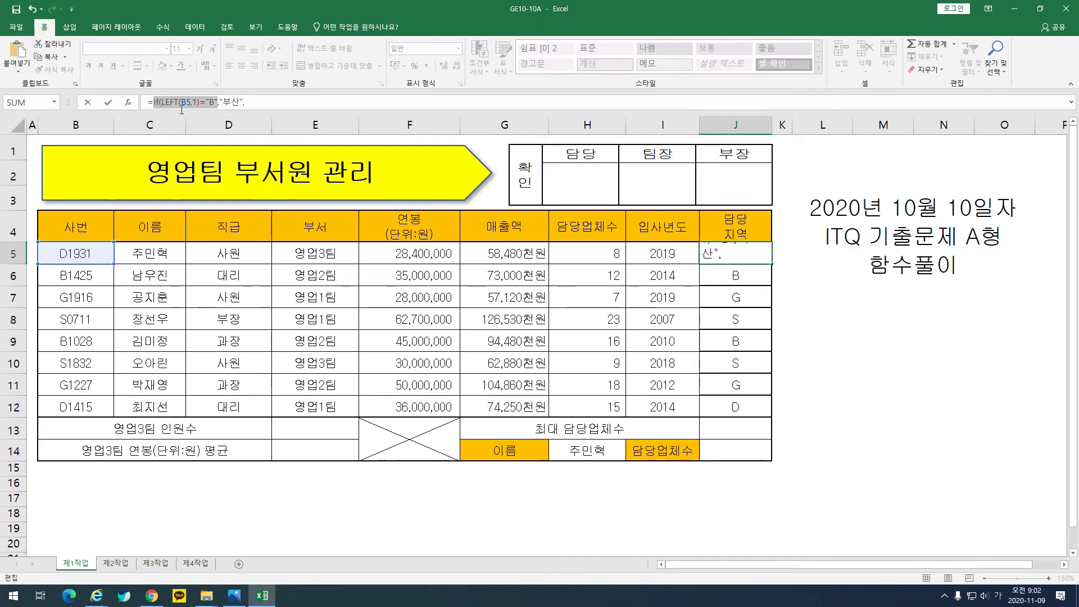
key(ctrl+c)
click(288, 106)
key(ctrl+v)
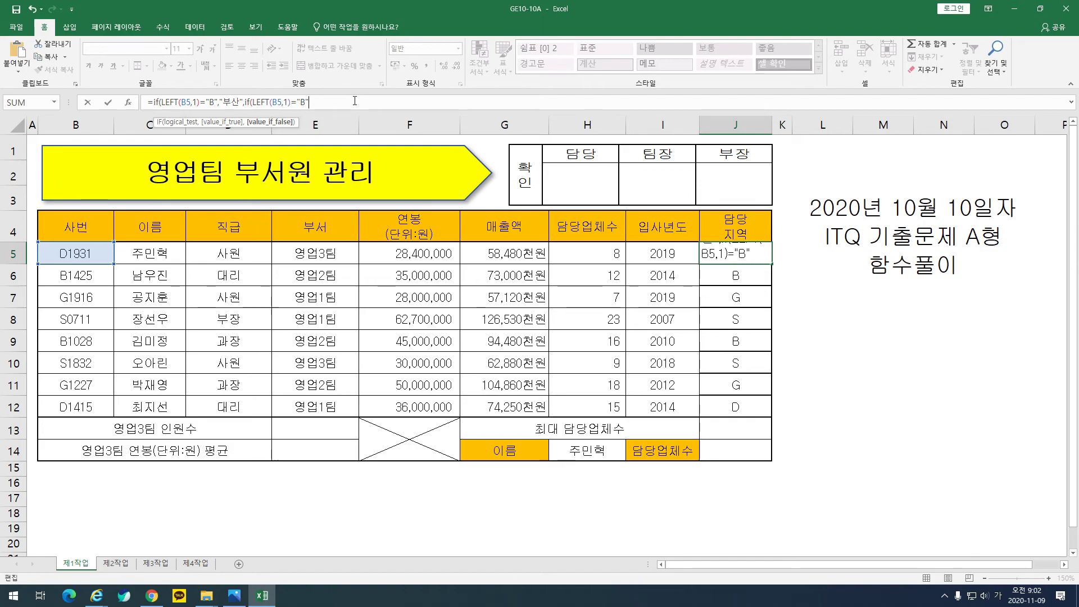
key(Left)
key(Left)
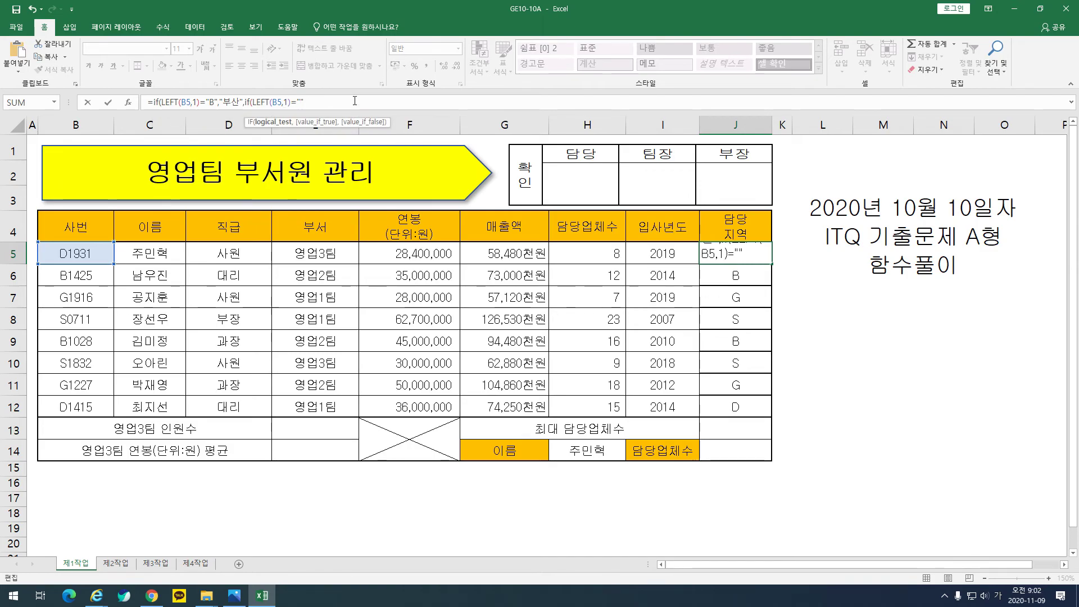
text(ㅇ)
key(Return)
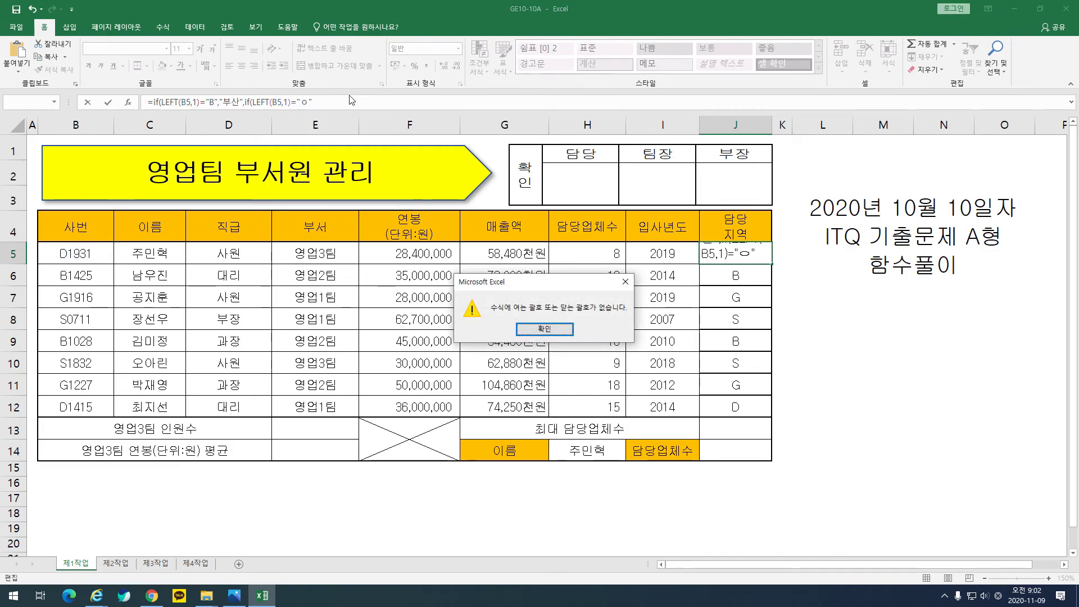
key(Return)
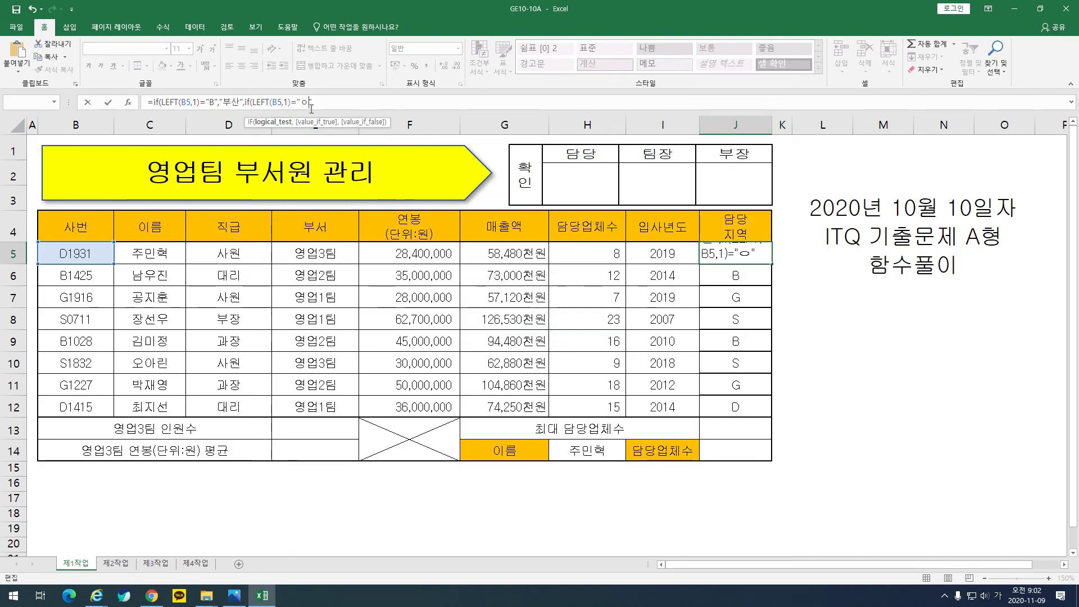
text(D",)
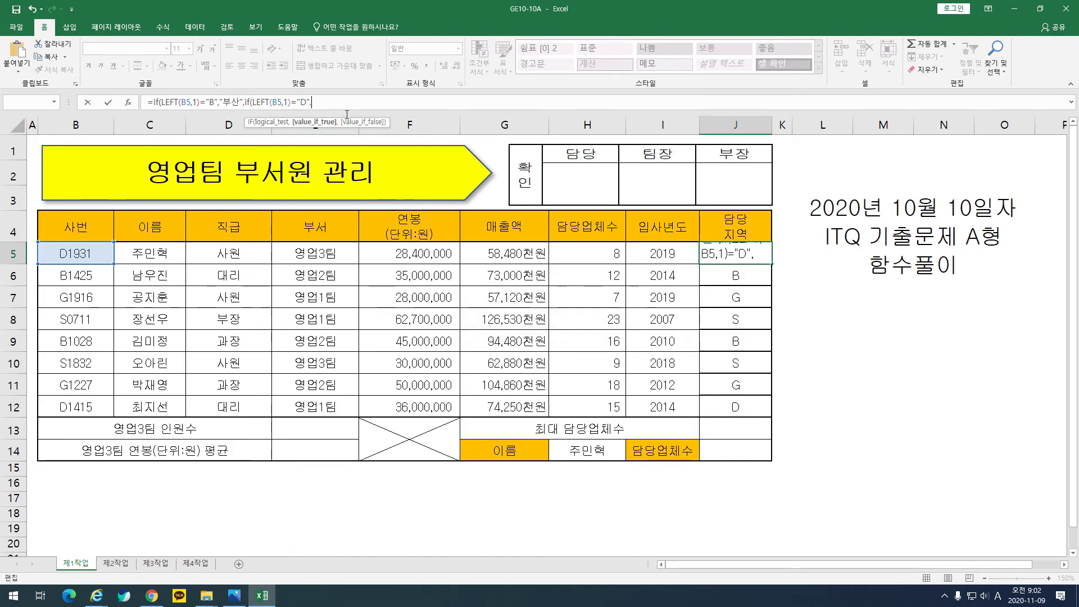
- Add "대구" as the value-if-true argument of the nested "D" condition
text(")
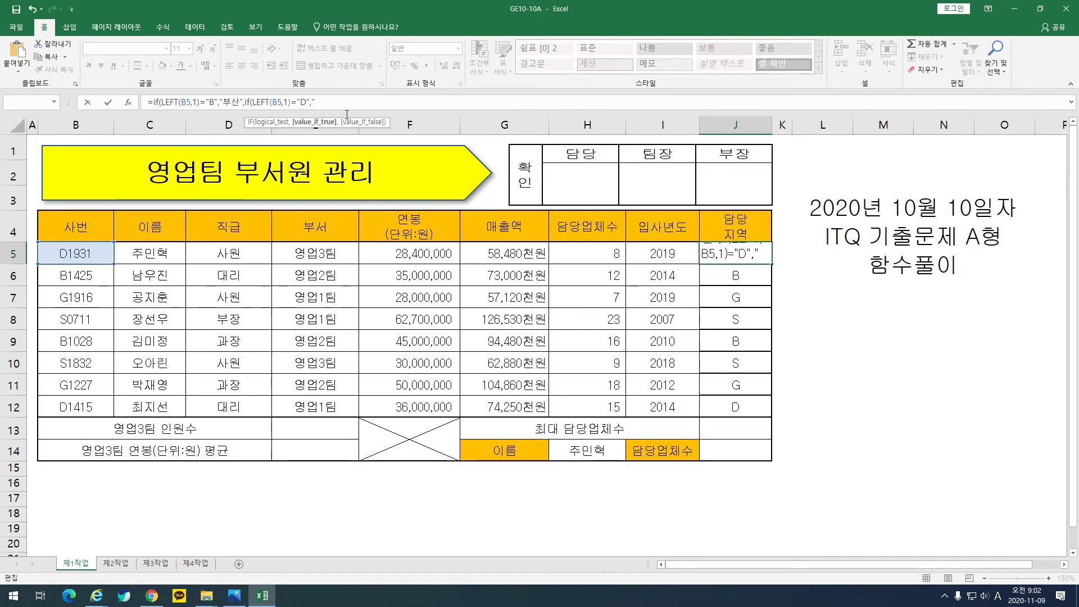
key(Hangul)
text(대구",)
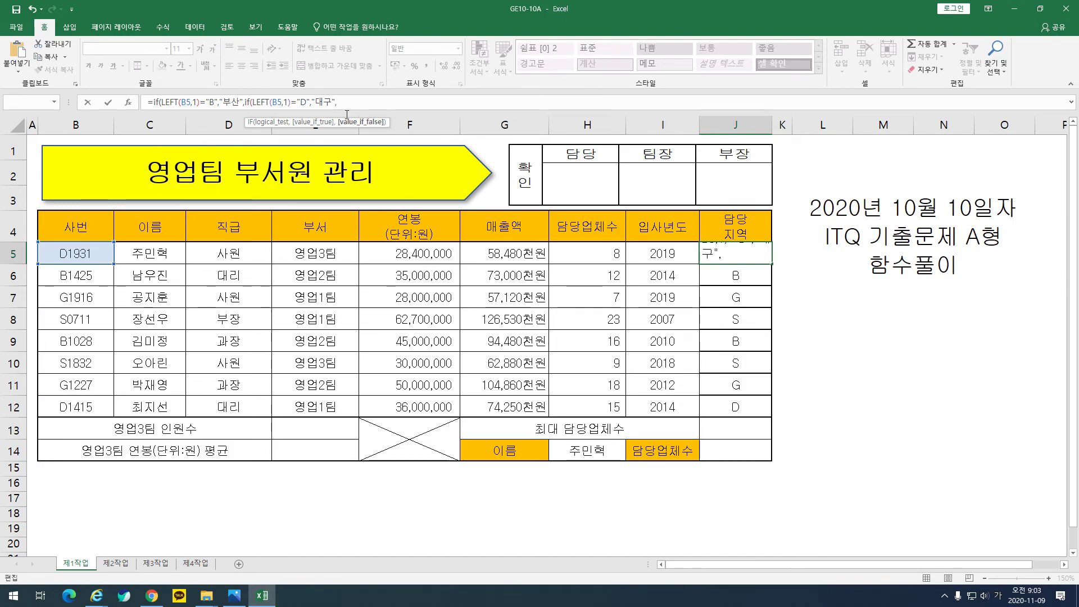
- Nest a third IF in the J5 formula with the condition LEFT(B5,1)="G" and "광주" as its value-if-true
text(if(LEFT(B5,1)="B")
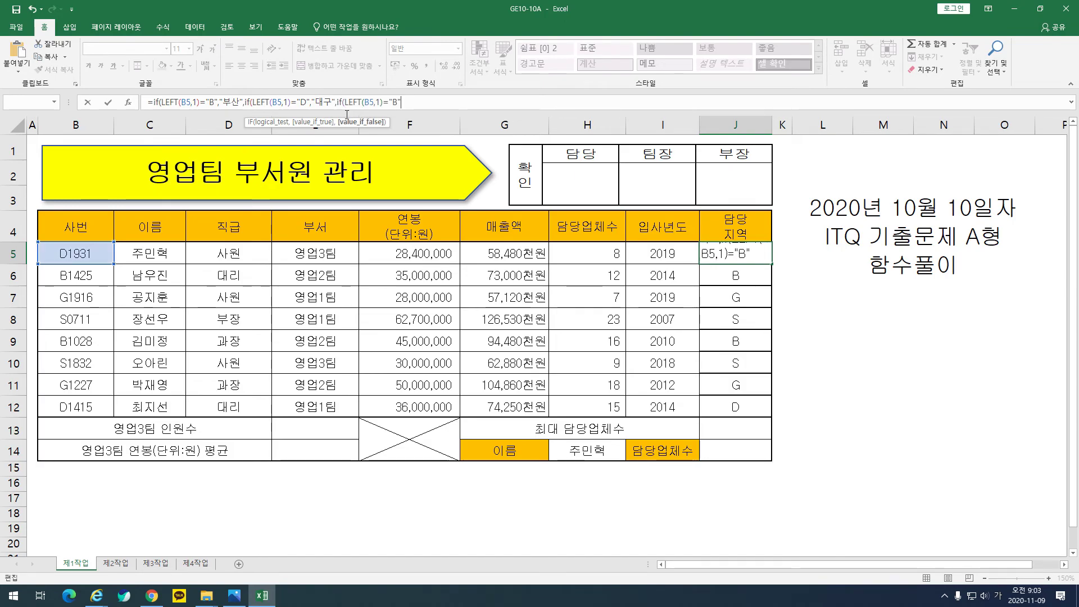
key(BackSpace)
key(BackSpace)
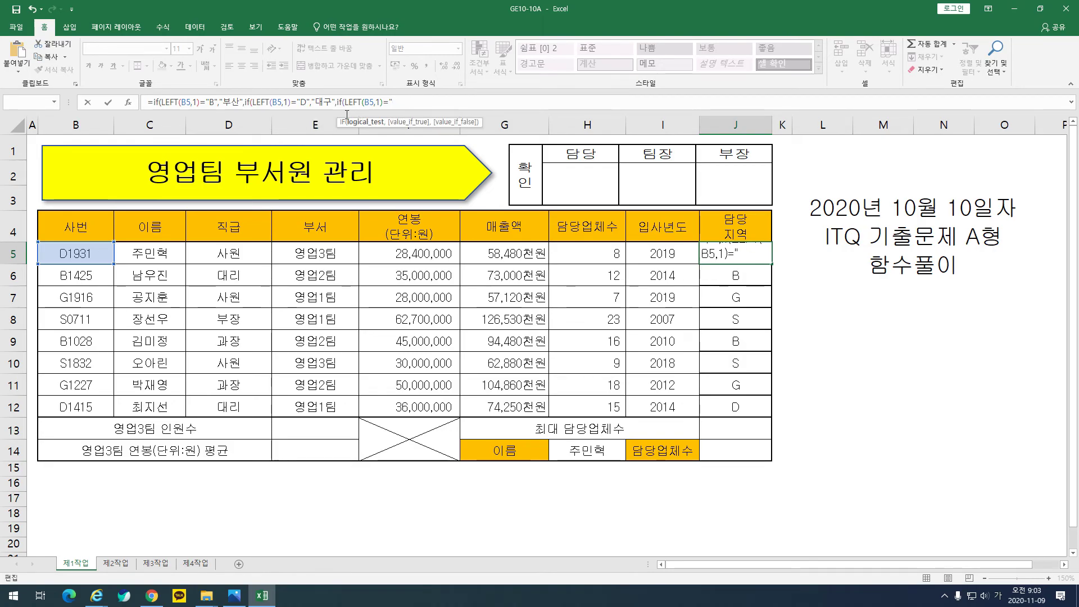
key(Hangul)
text(G)
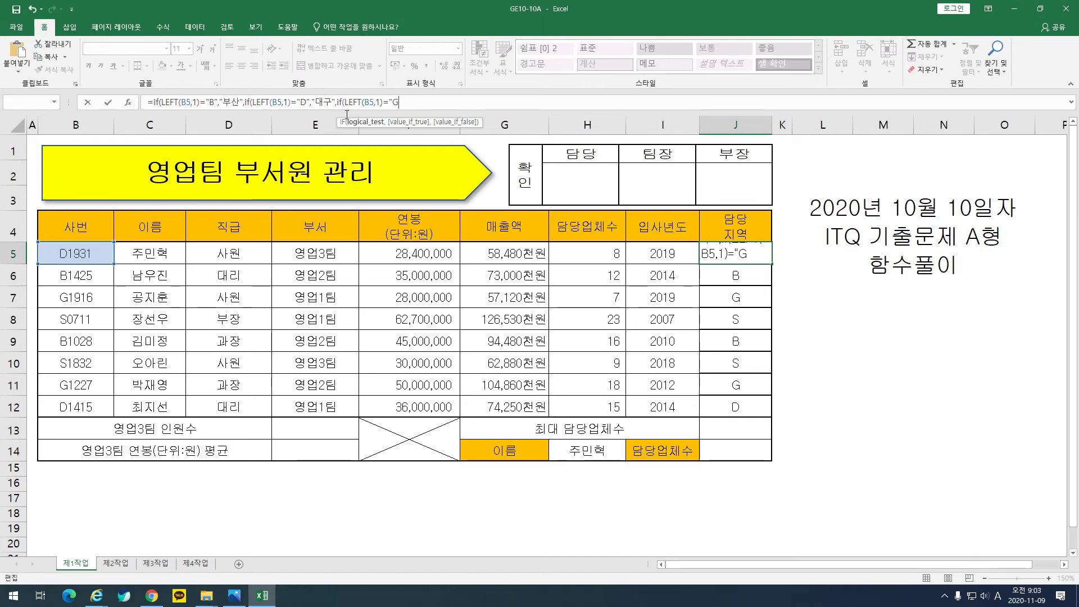
text(",")
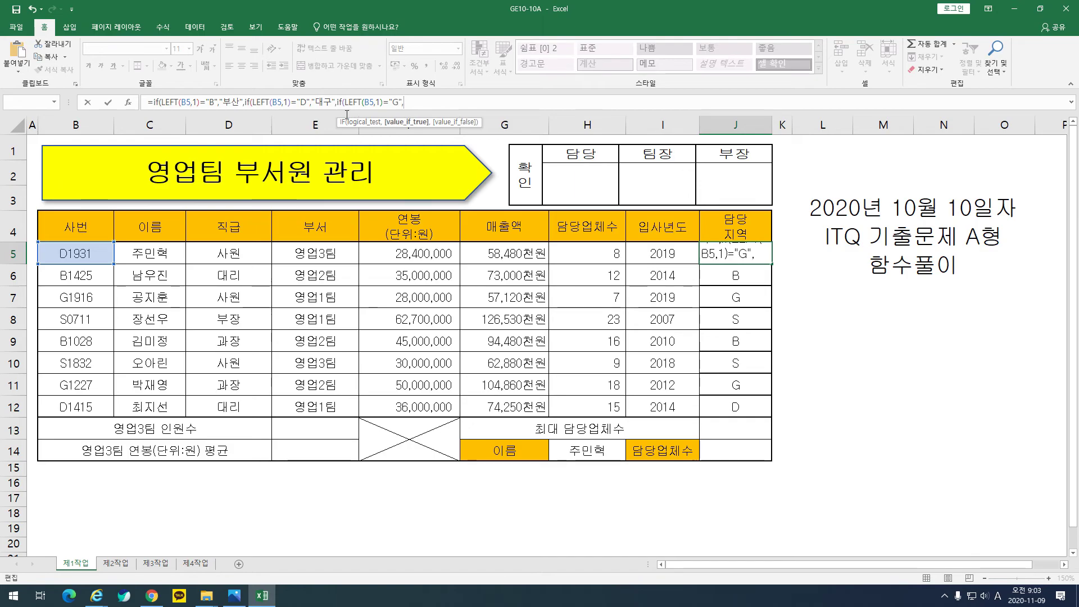
text(r)
key(Hangul)
text(광주)
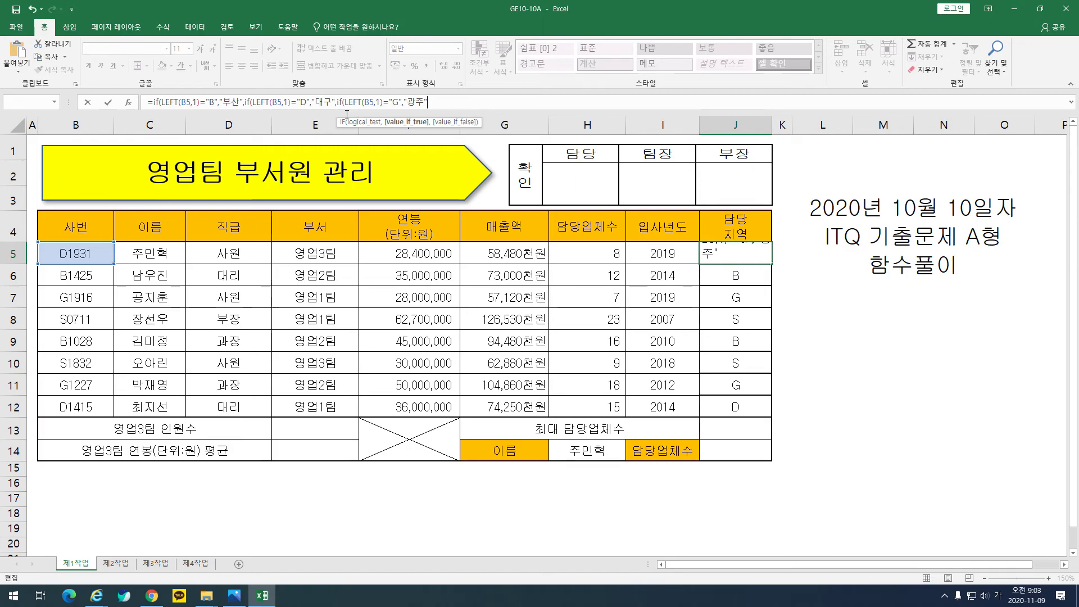
- Complete the J5 formula with "서울" as the last value-if-false, close all three IFs, and fill it down to J12
text(,"tj)
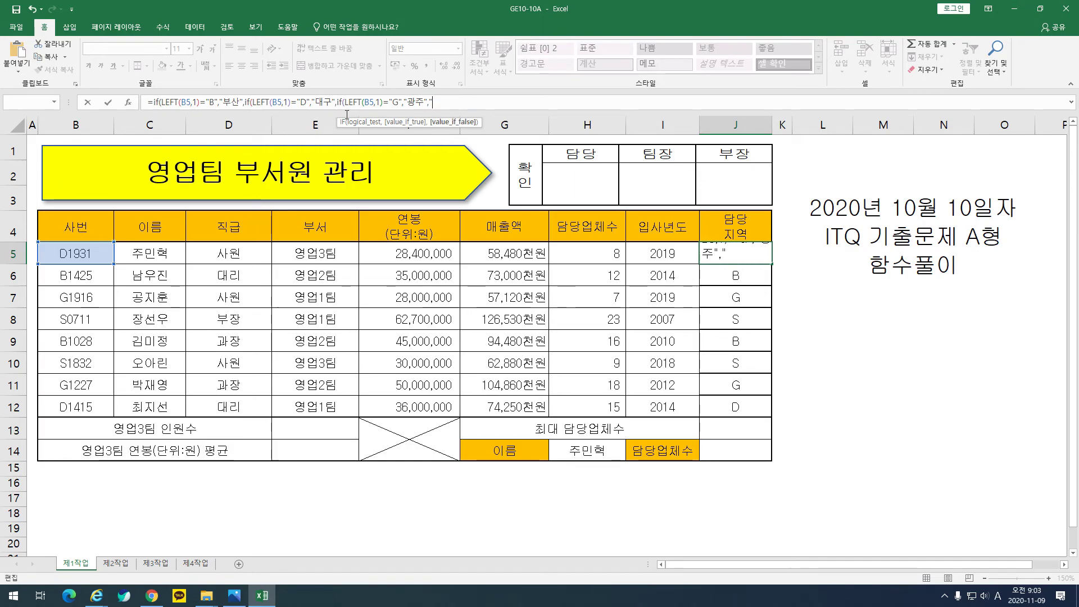
key(BackSpace)
key(BackSpace)
key(Hangul)
text(서울)
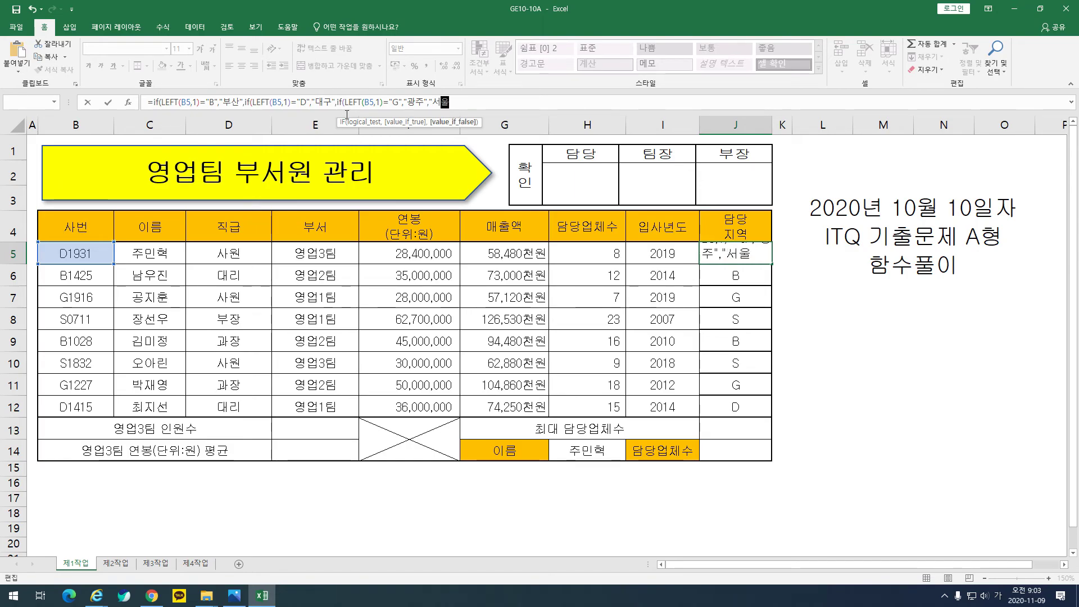
text(")
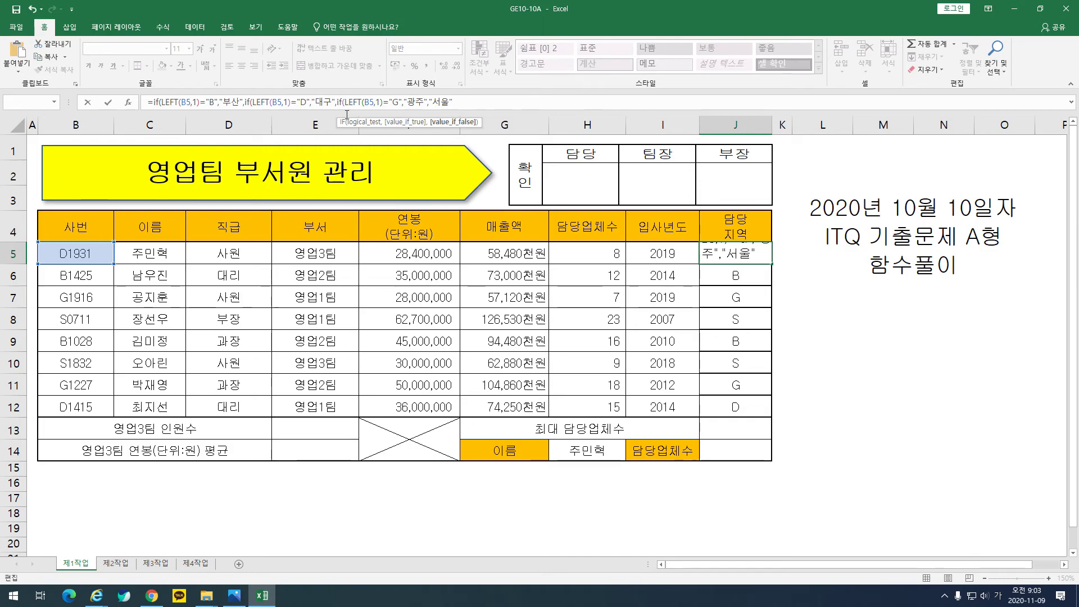
text())))
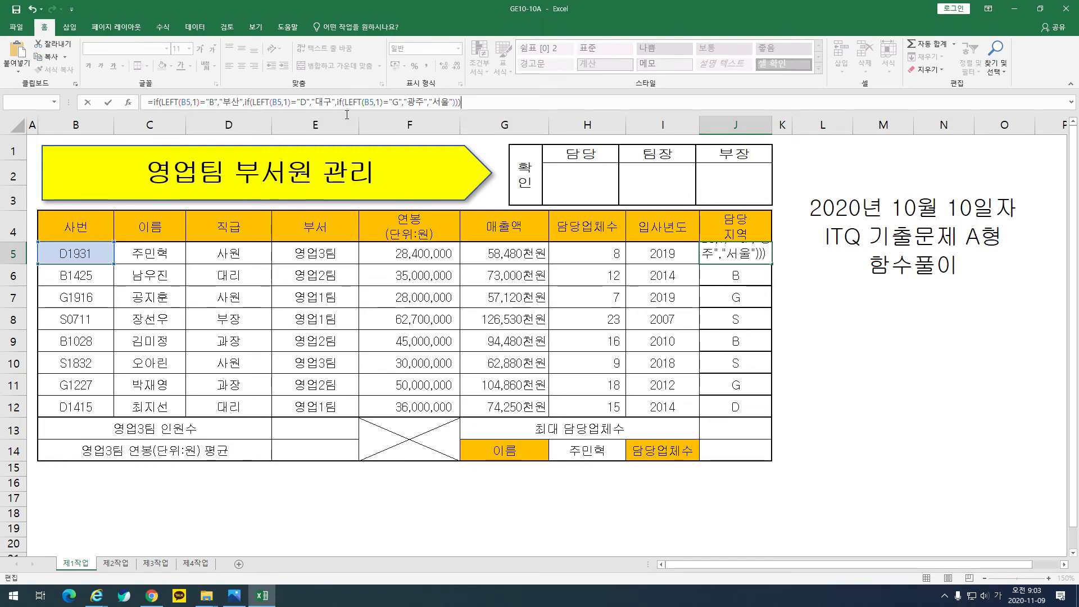
key(Return)
key(Up)
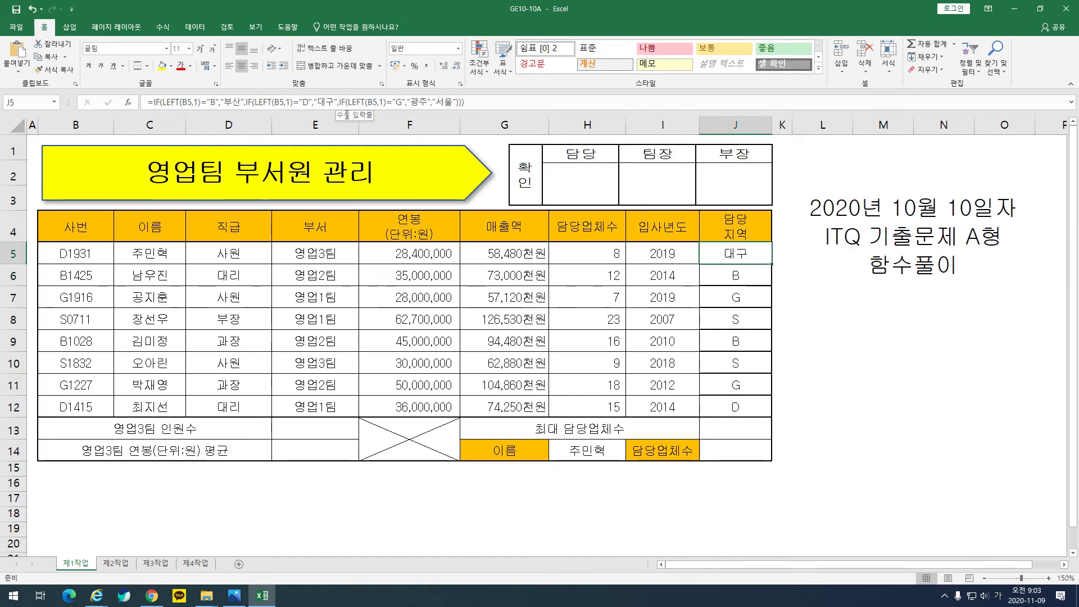
drag(773, 264, 753, 410)
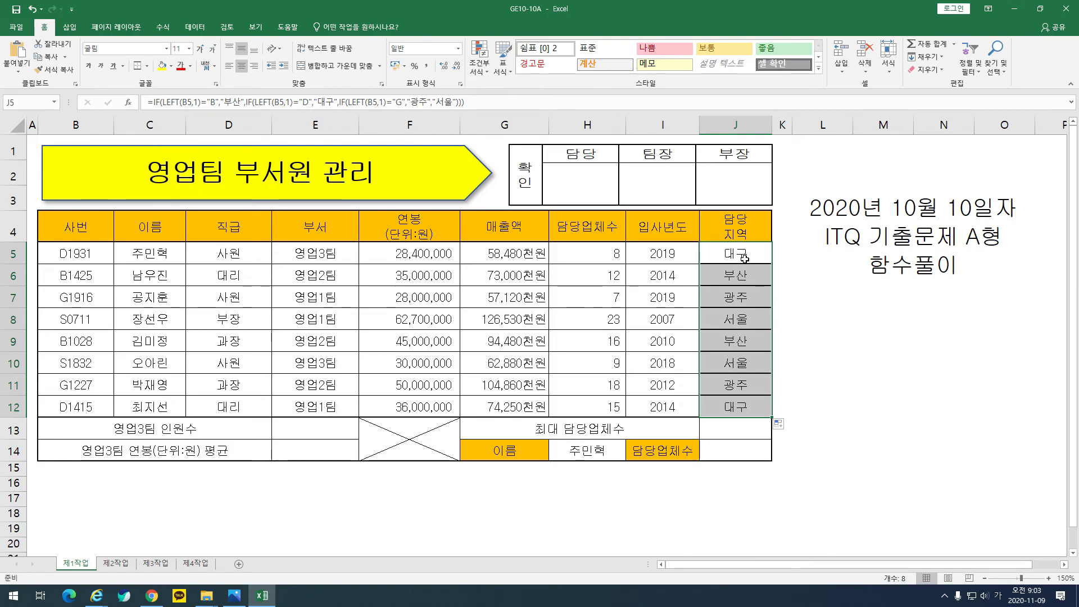
- Switch to the Photos problem image, read task (3) on 영업3팀 인원수, and move the window off the worksheet
key(alt+Tab)
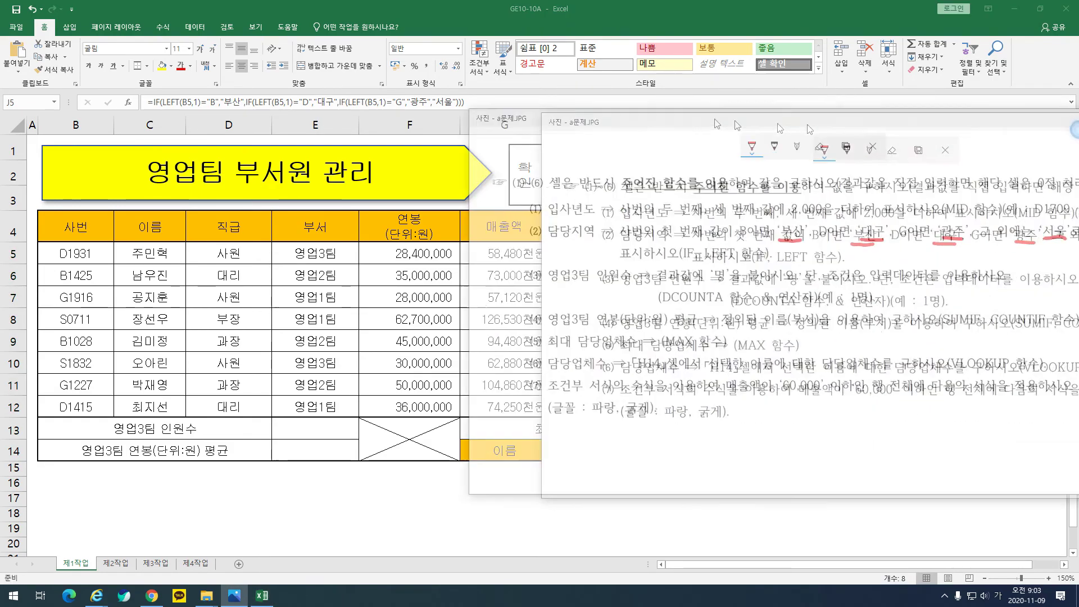
drag(778, 129, 379, 141)
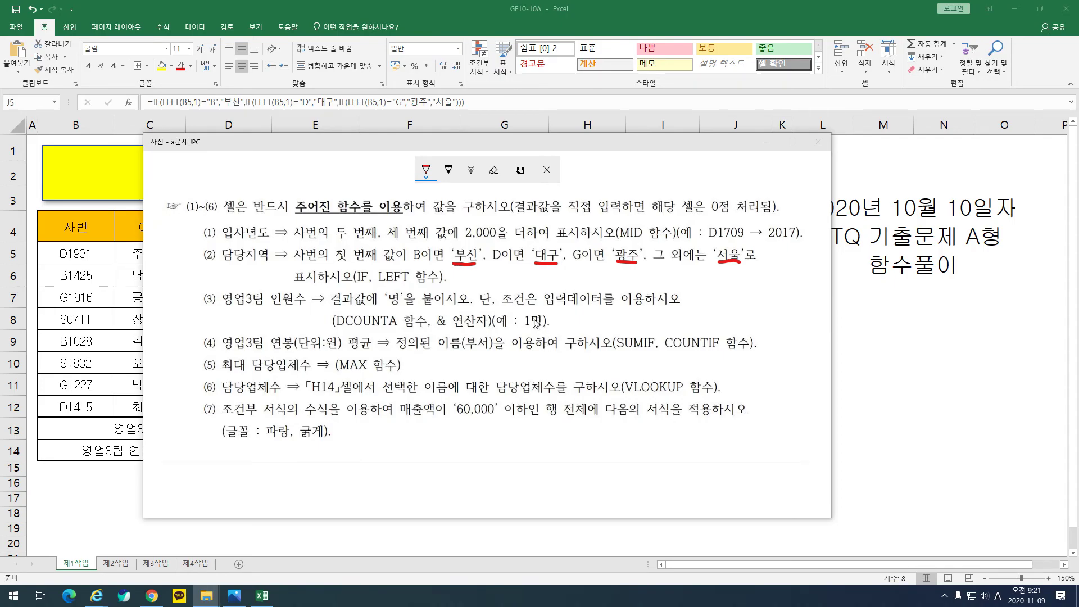
drag(398, 149, 1076, 141)
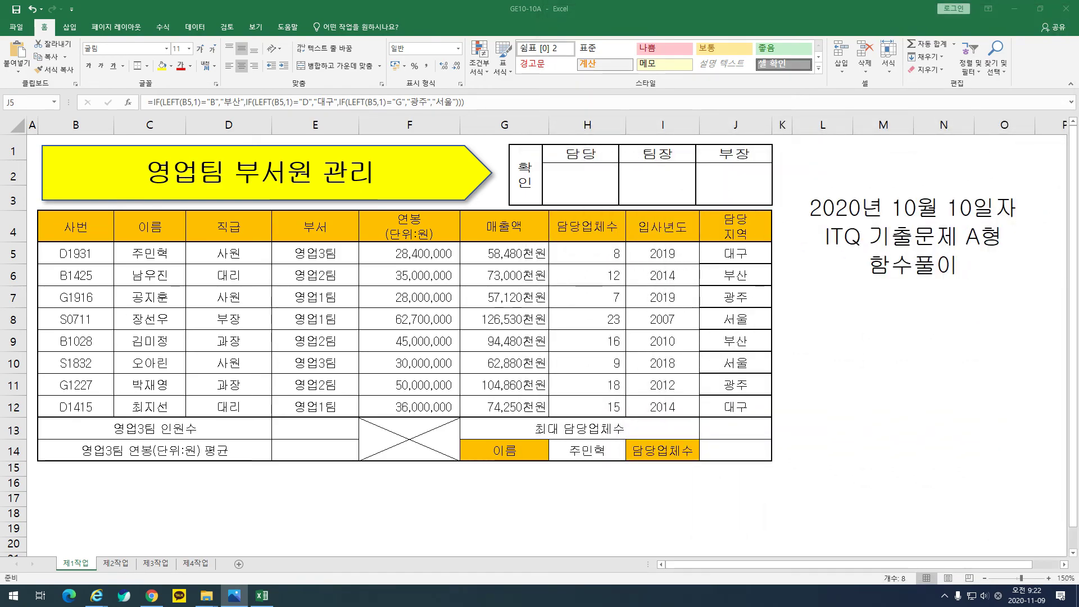
- Start a DCOUNTA formula in E13 with B4:H12 as the database argument
click(323, 434)
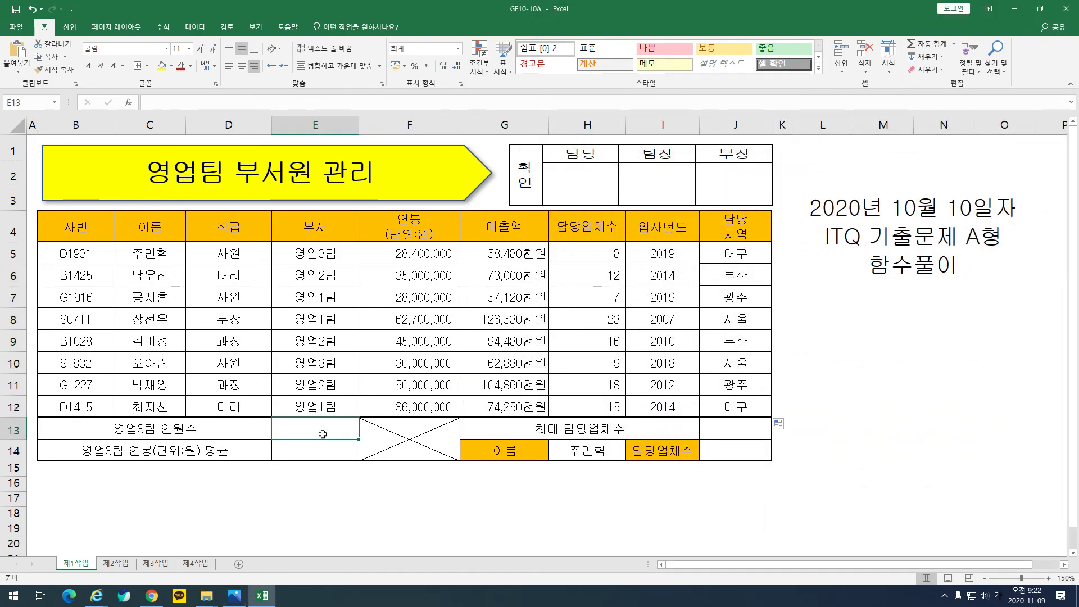
text(=ㅇ)
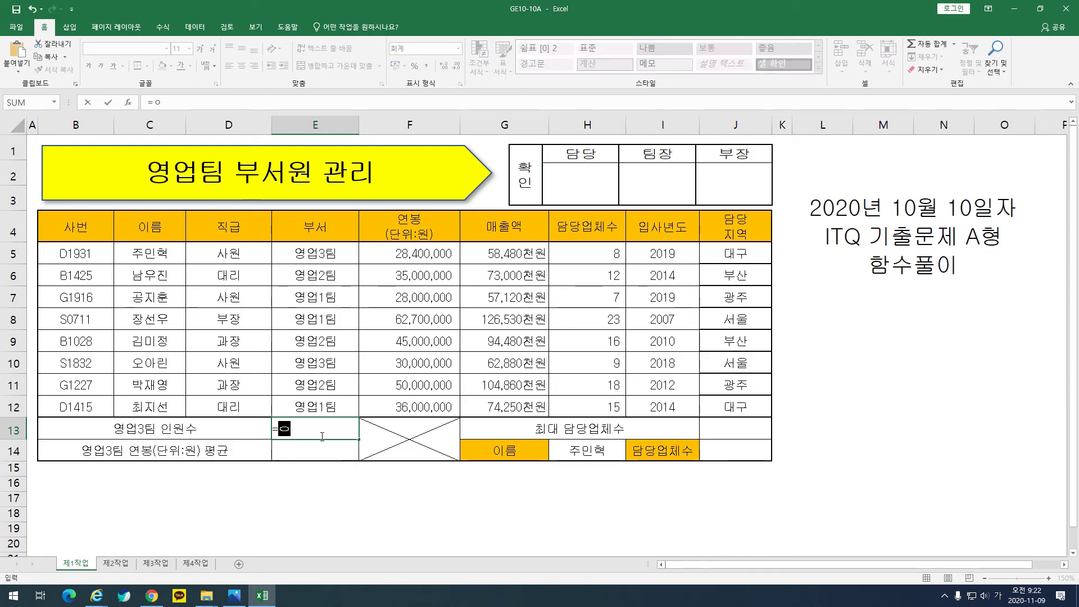
key(BackSpace)
key(Hangul)
text(d)
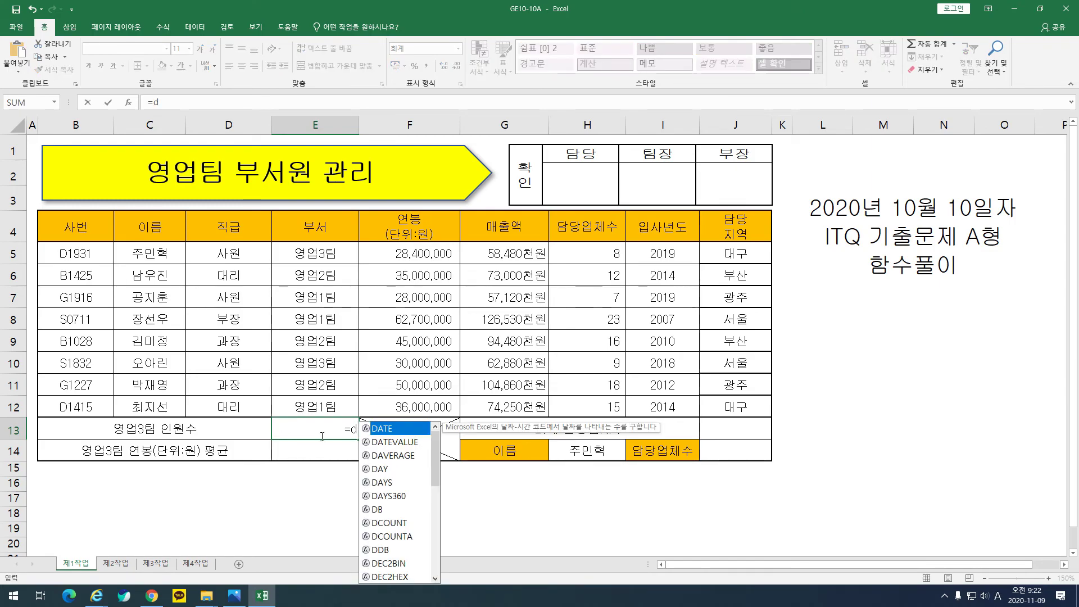
text(counta()
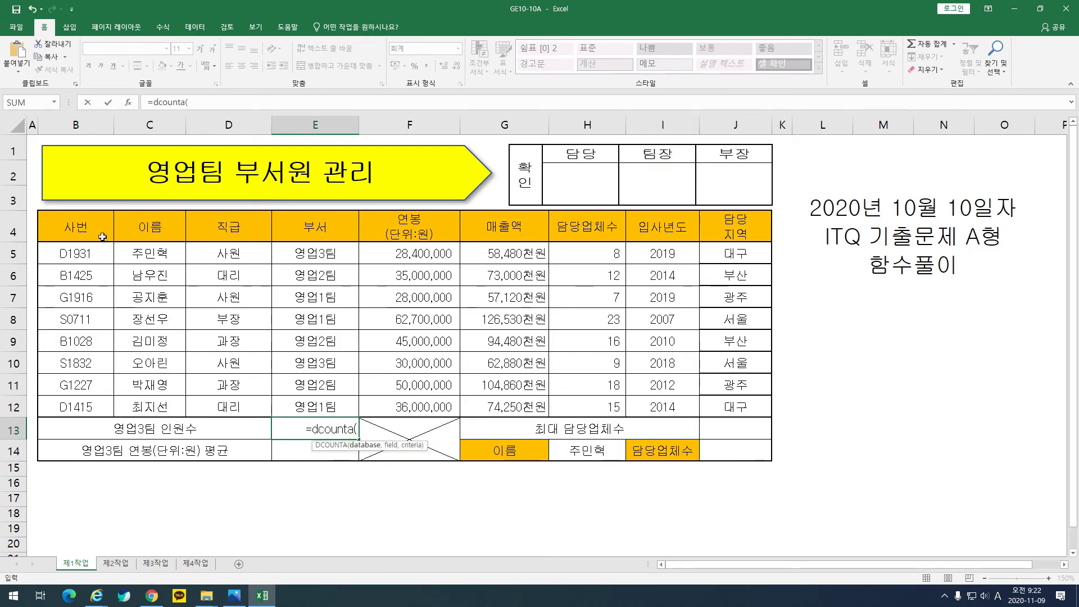
drag(100, 234, 618, 413)
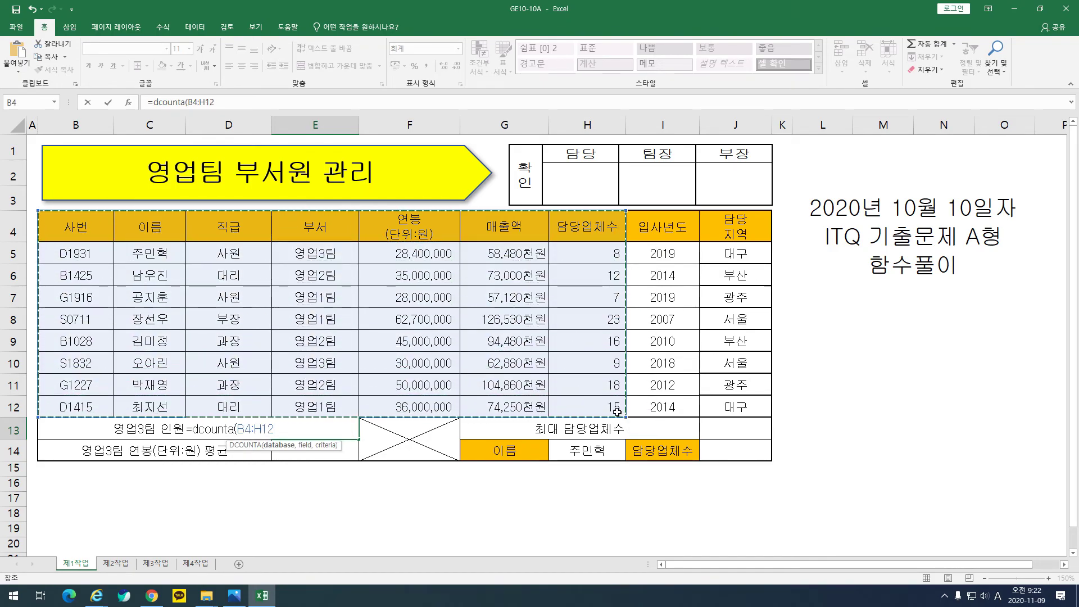
text(,)
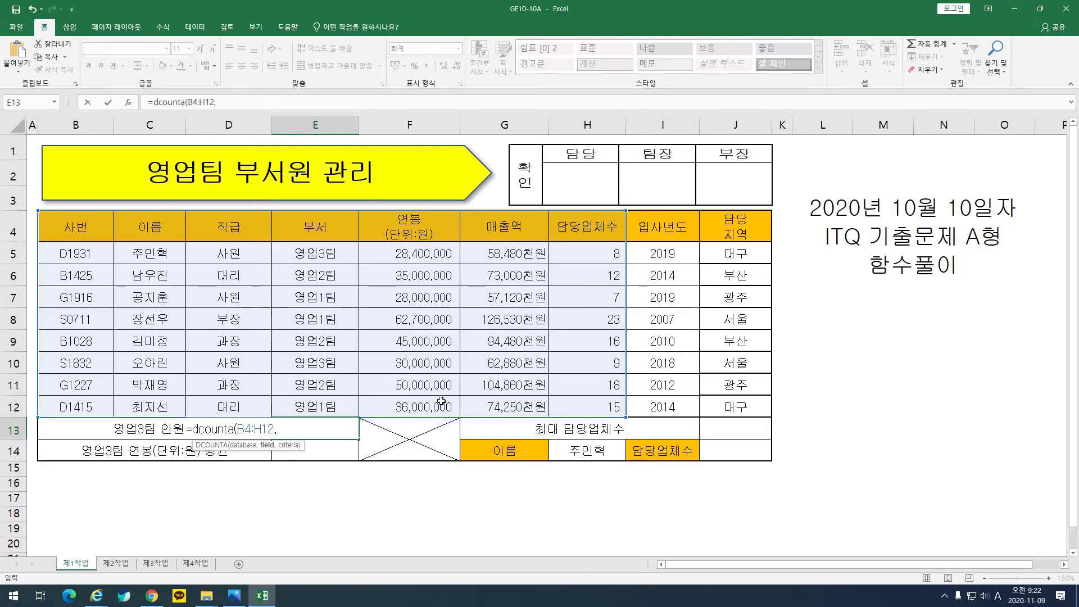
- Complete the E13 DCOUNTA formula with E4 as the field and E4:E5 as the criteria
click(333, 234)
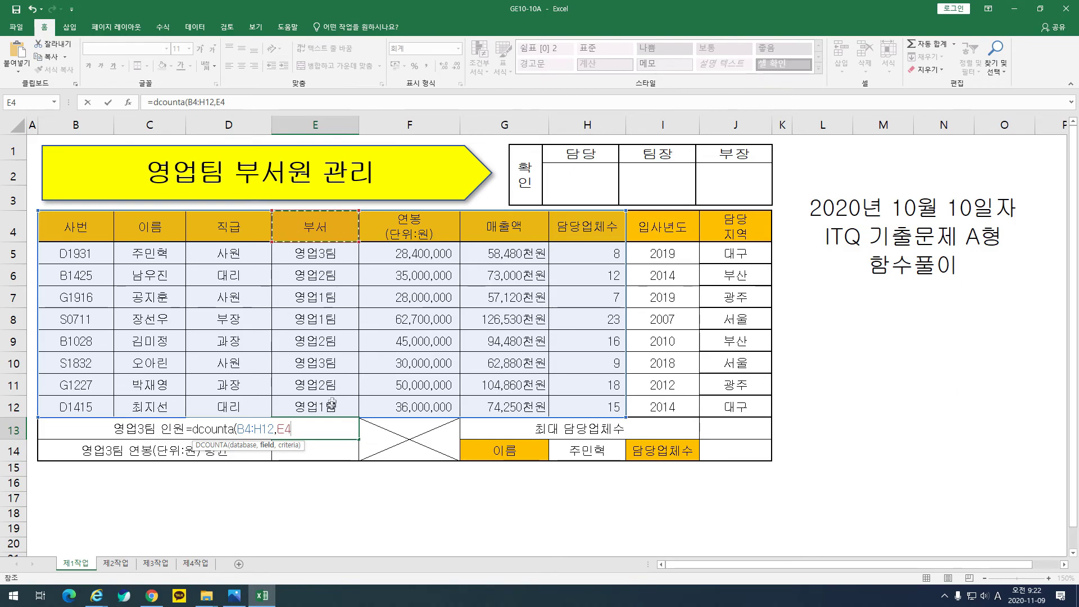
text(,)
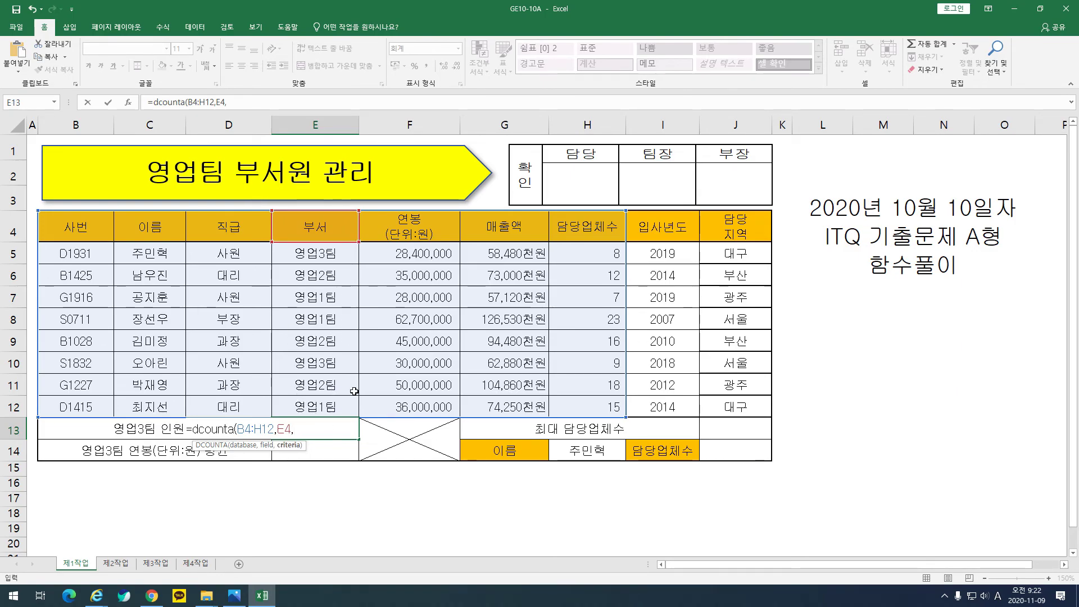
click(324, 227)
drag(324, 227, 343, 261)
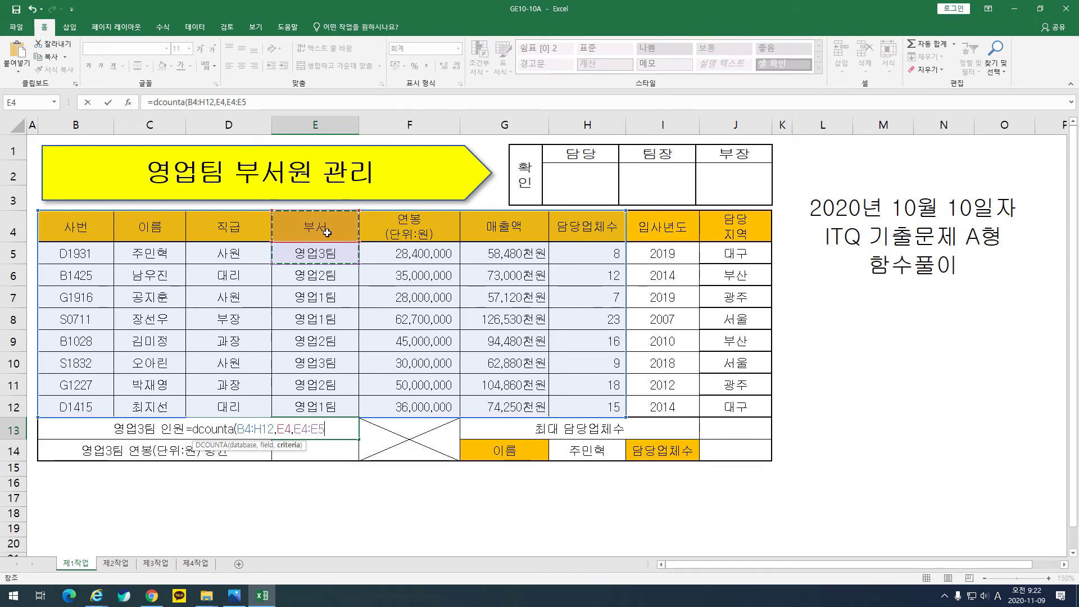
text())
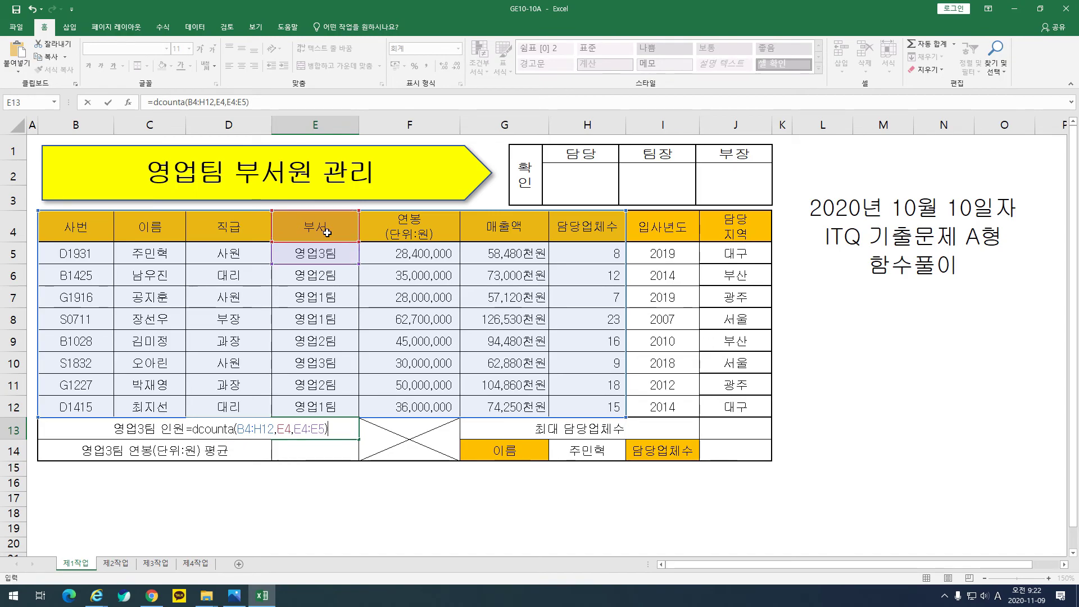
key(ctrl+Return)
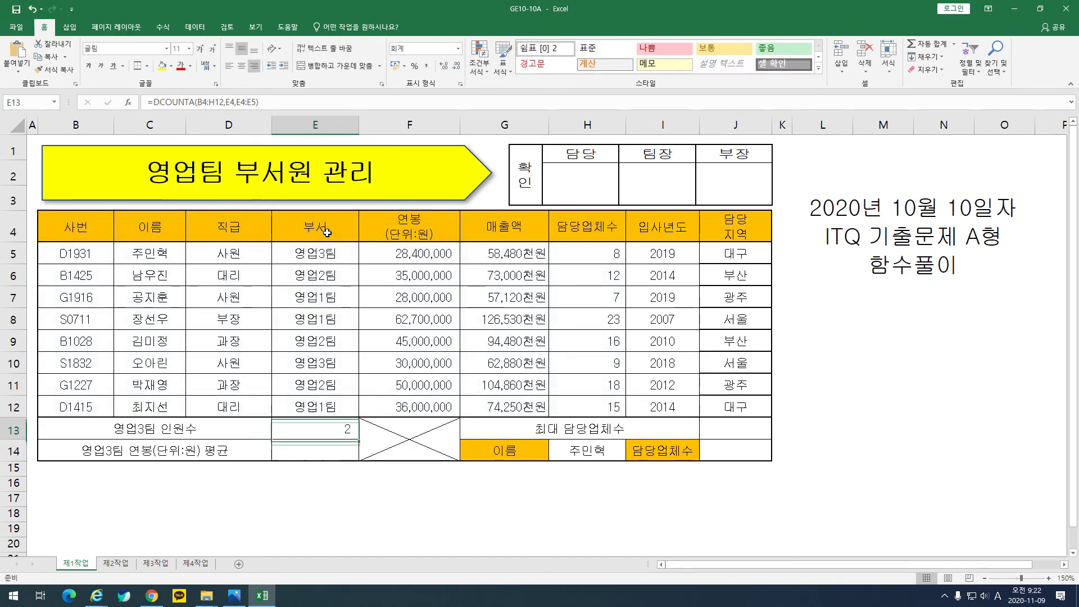
- Append &"명" to the DCOUNTA formula in E13
click(274, 111)
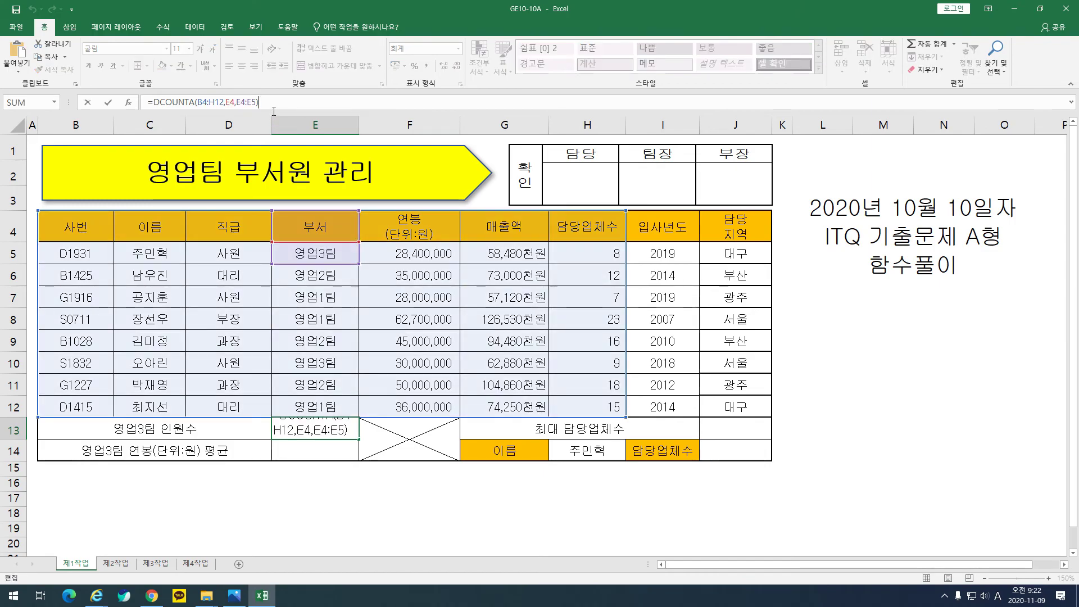
text(&"명)
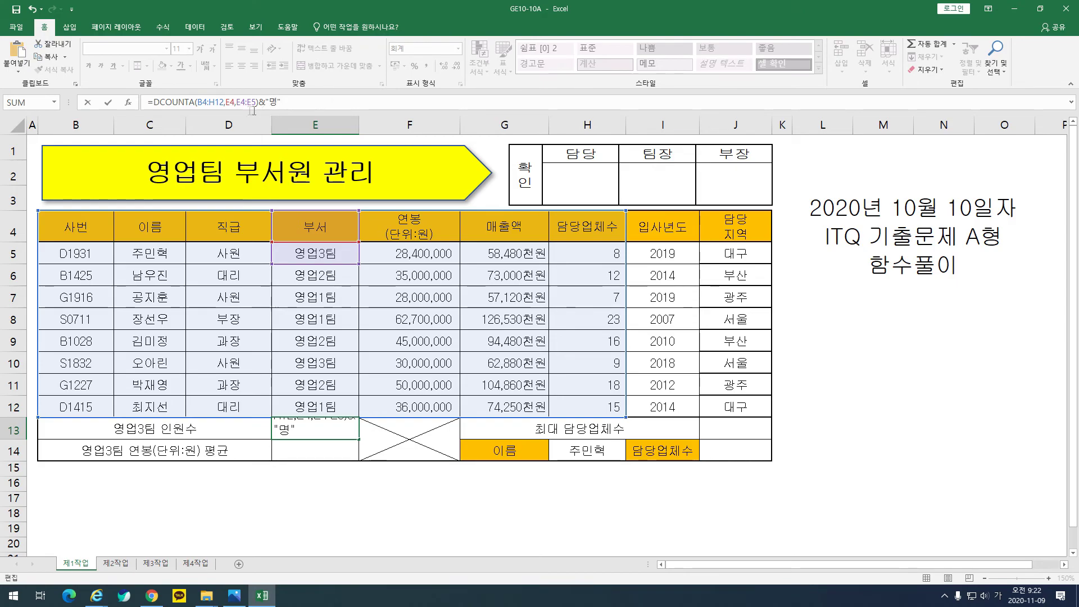
mouse_move(266, 102)
mouse_down()
mouse_move(287, 106)
mouse_move(267, 106)
mouse_up()
key(ctrl+Return)
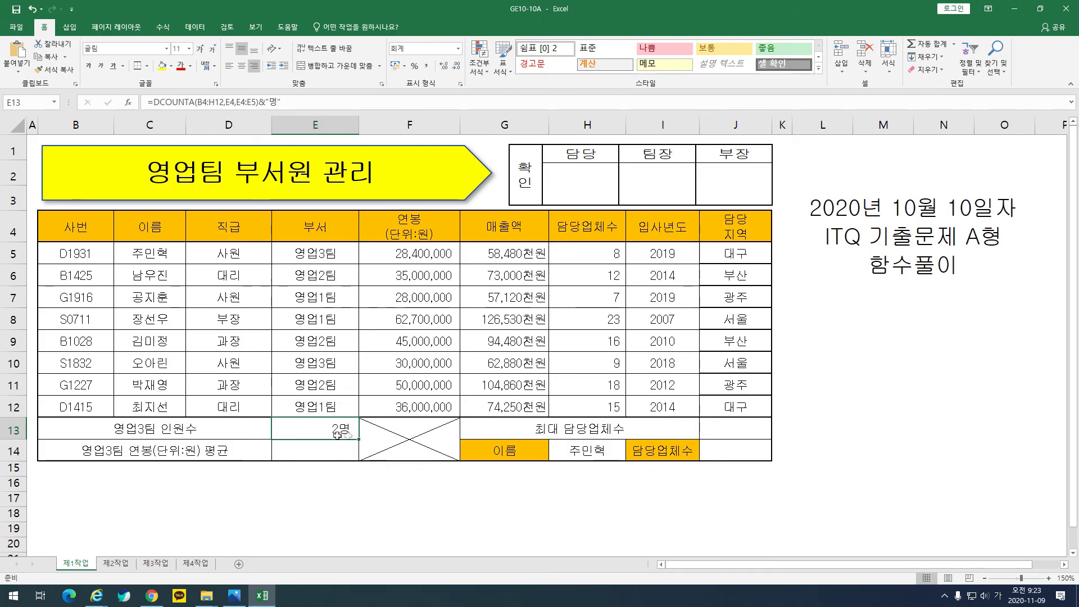
- Read task (4) in the Photos problem image, then start a SUMIF formula in E14 with the 부서 data E5:E12 as its range
key(alt+Tab)
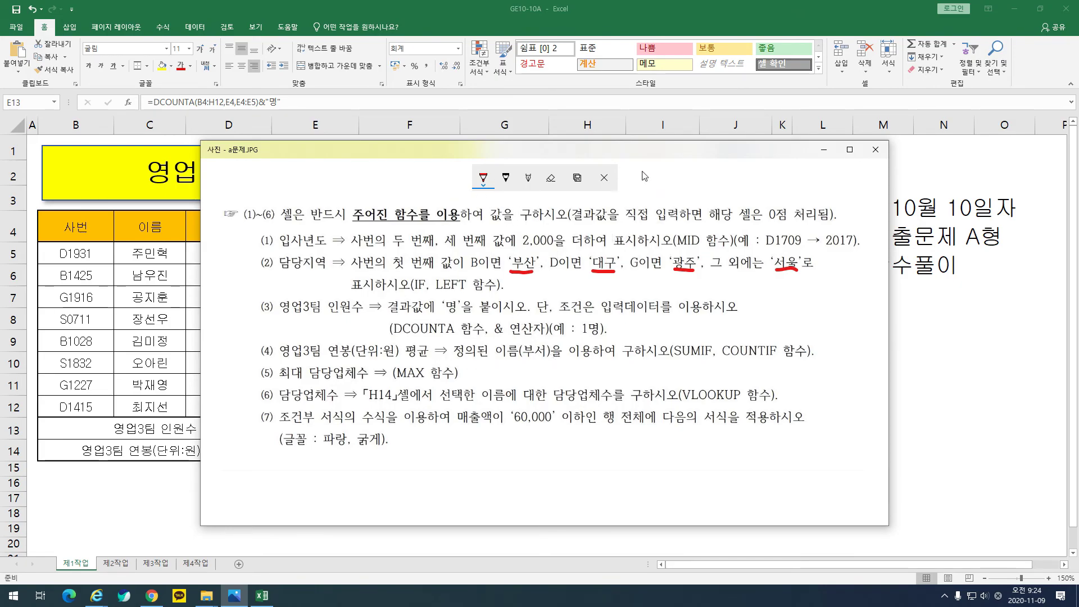
drag(562, 150, 1078, 151)
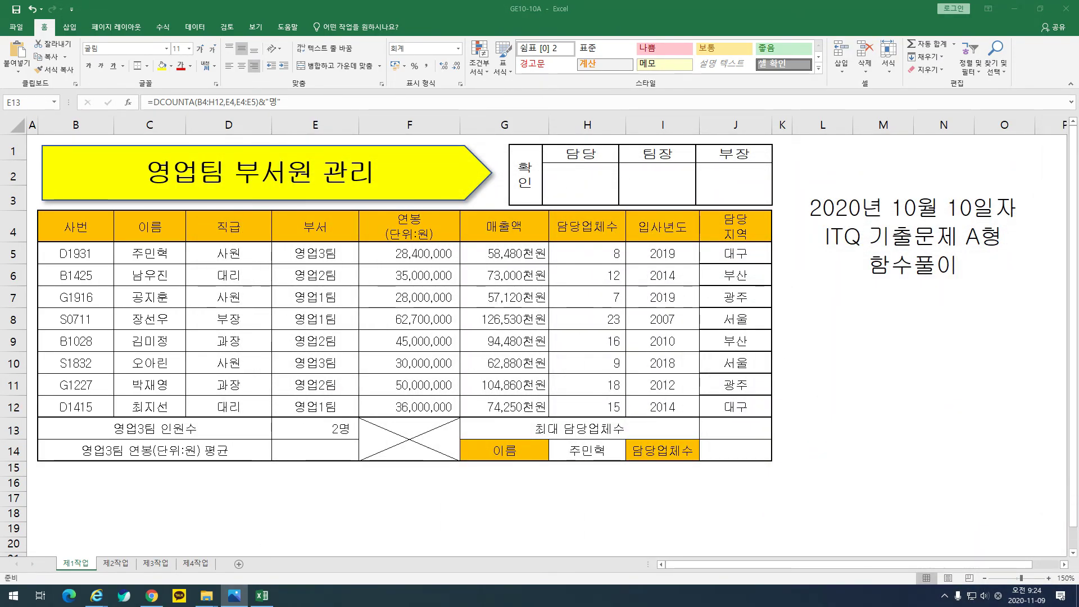
click(314, 449)
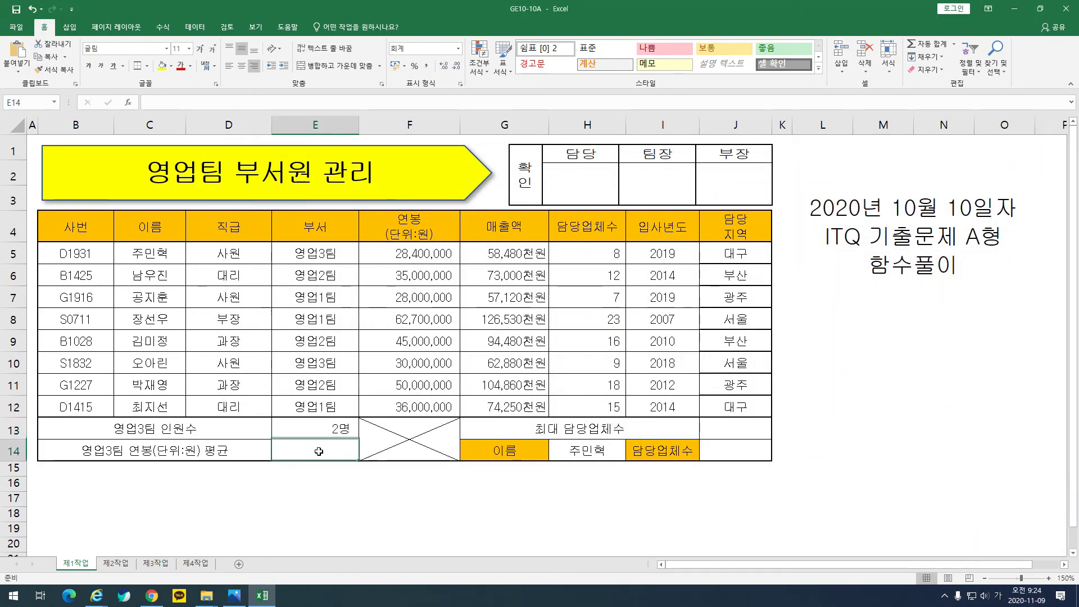
text(=)
key(Hangul)
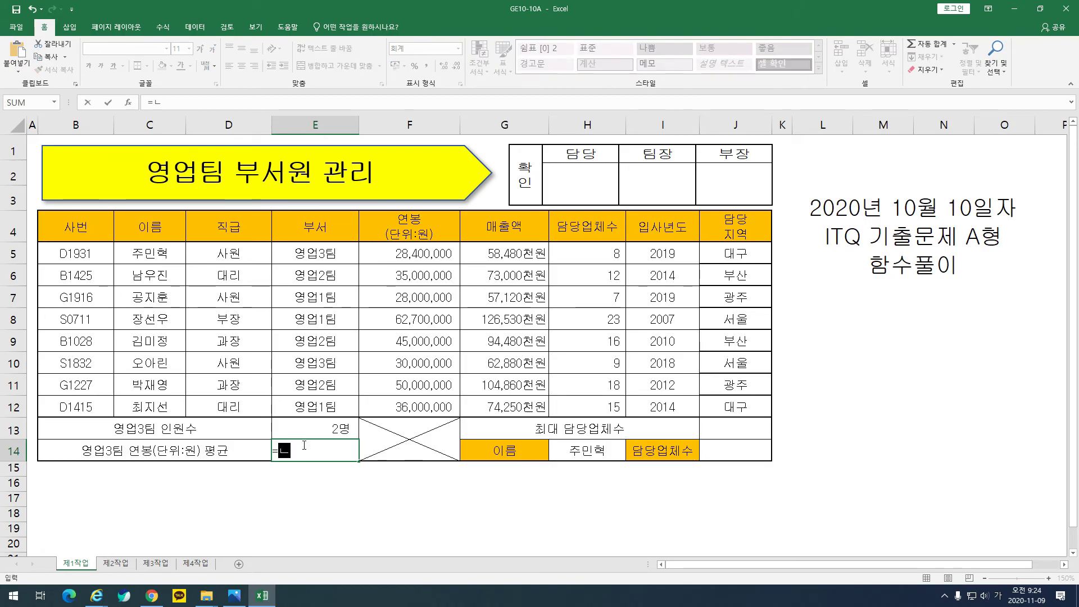
text(sumif)
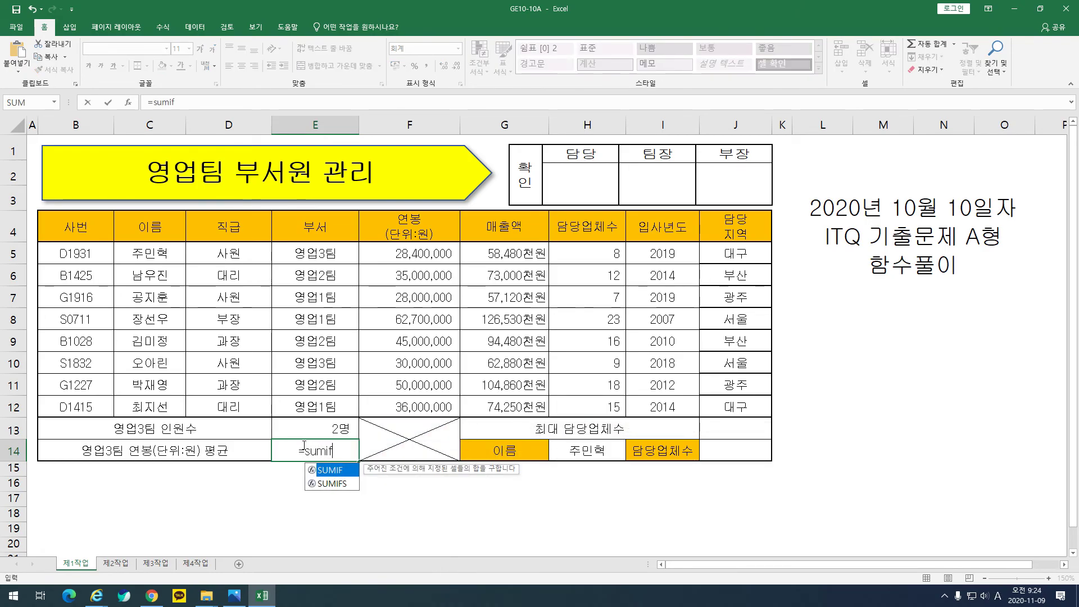
text(()
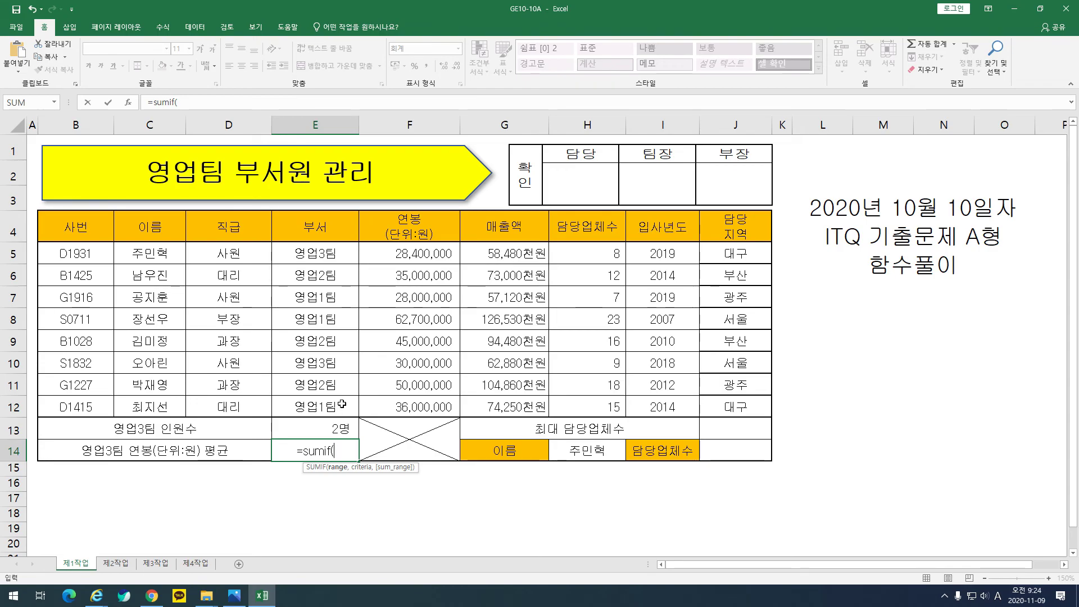
drag(341, 256, 342, 420)
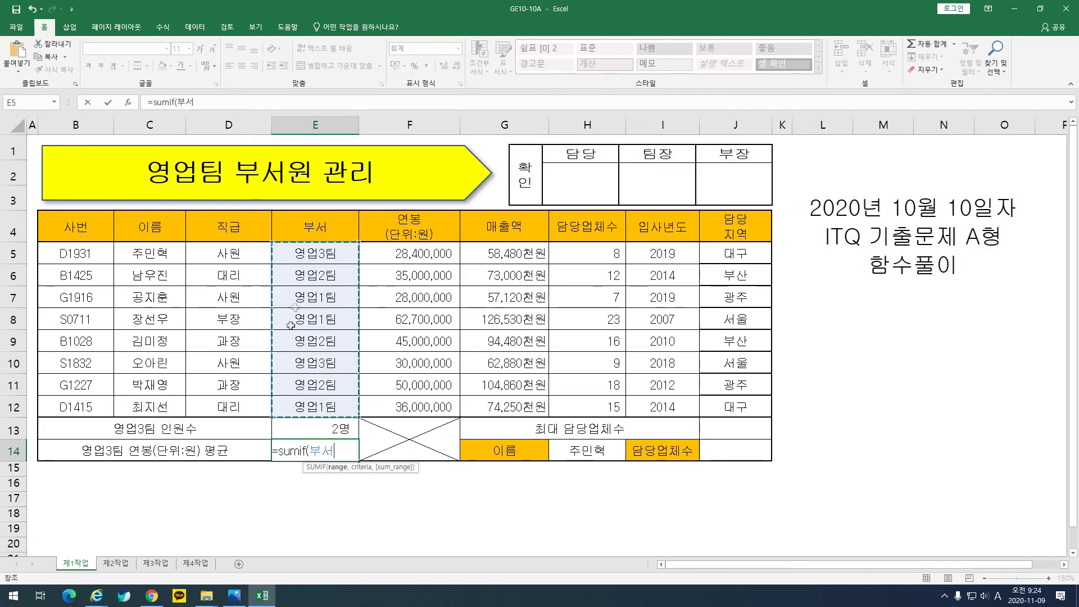
text(,)
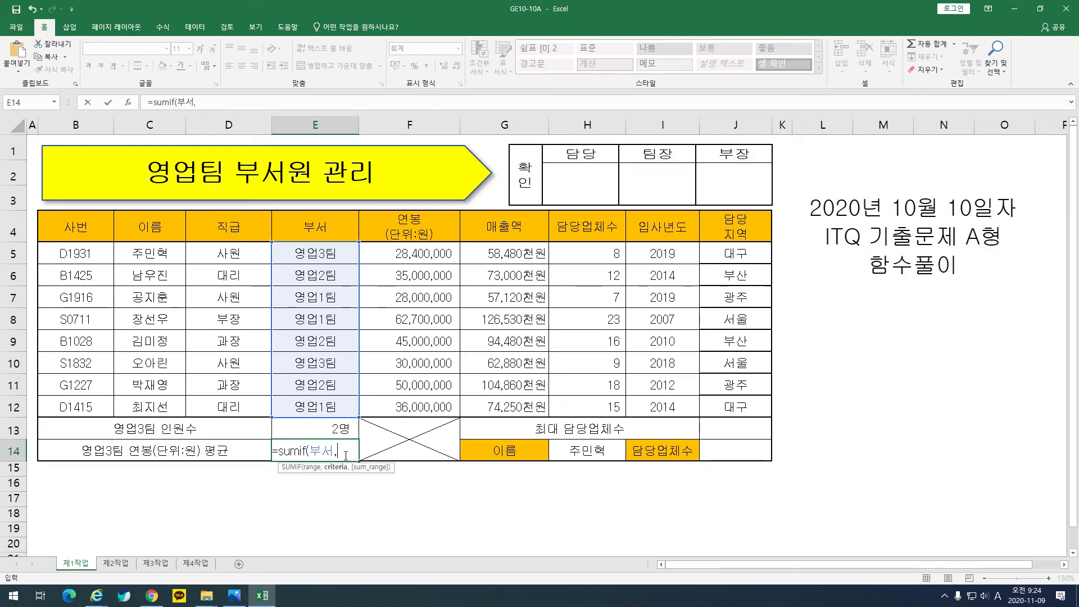
click(325, 261)
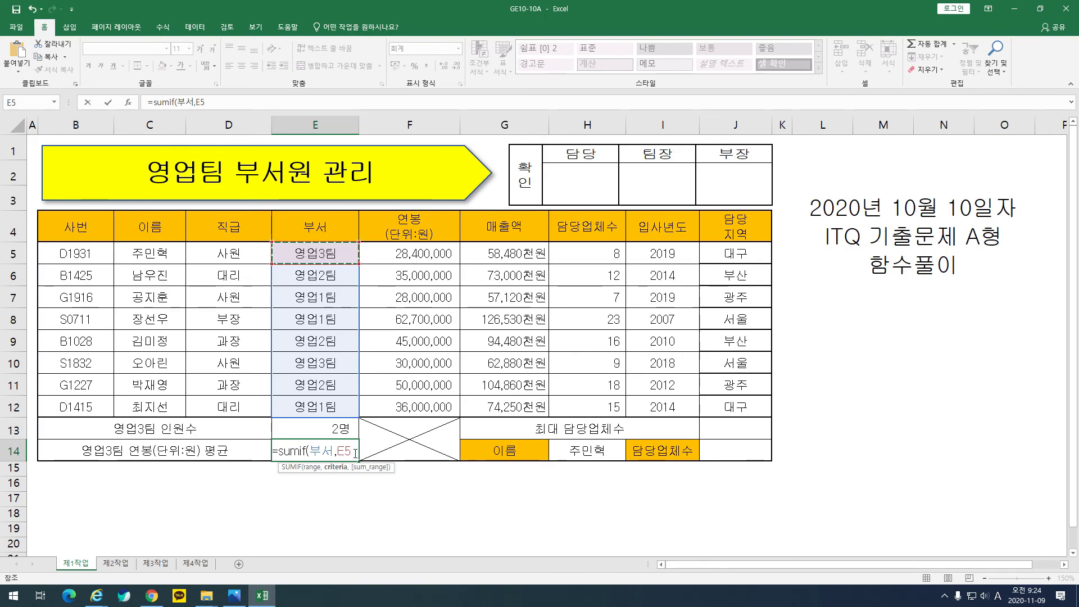
key(BackSpace)
key(BackSpace)
- Complete the E14 SUMIF formula with the criterion "영업3팀" and F5:F12 as the sum range
text(")
key(Hangul)
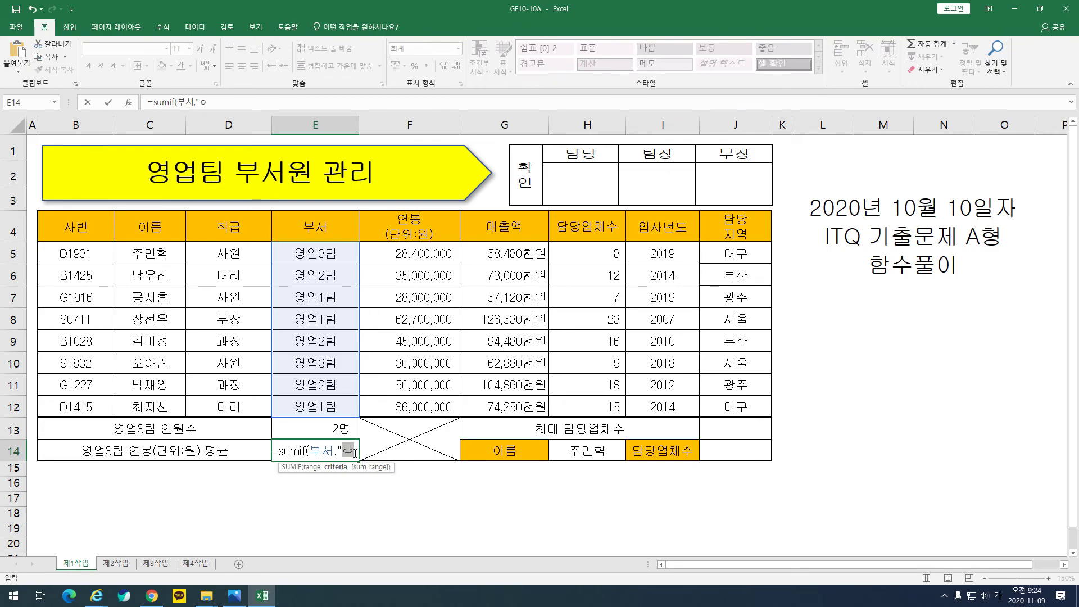
text(영업)
text(3티)
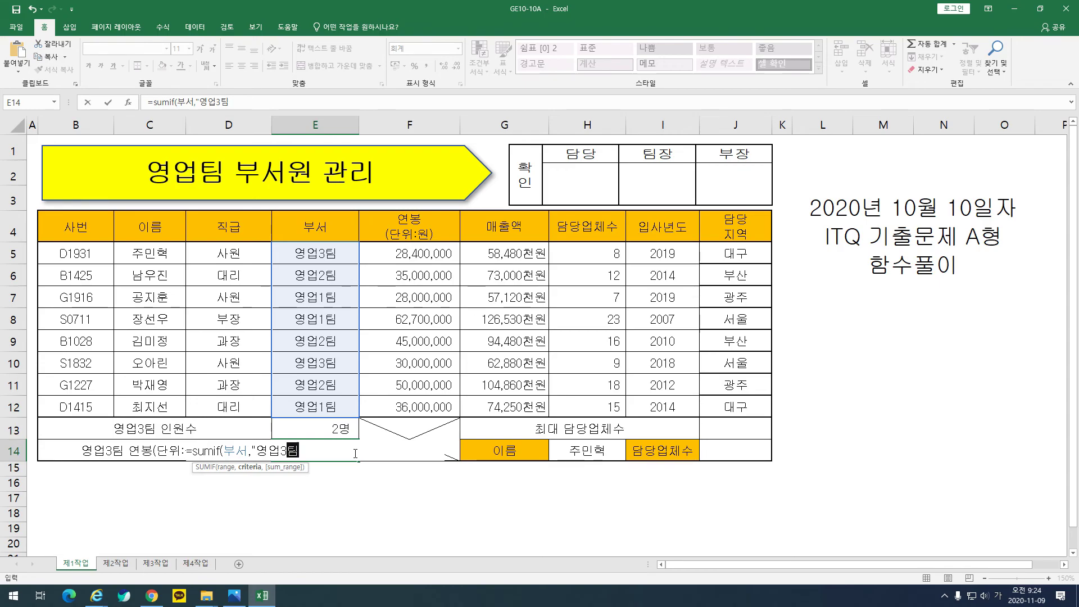
text(",)
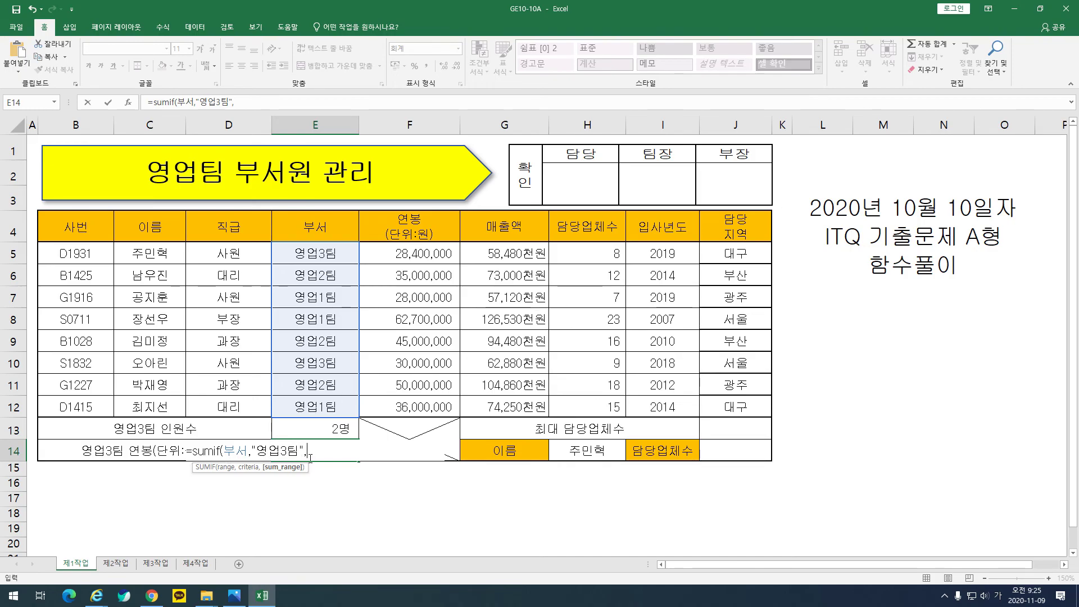
drag(418, 253, 431, 408)
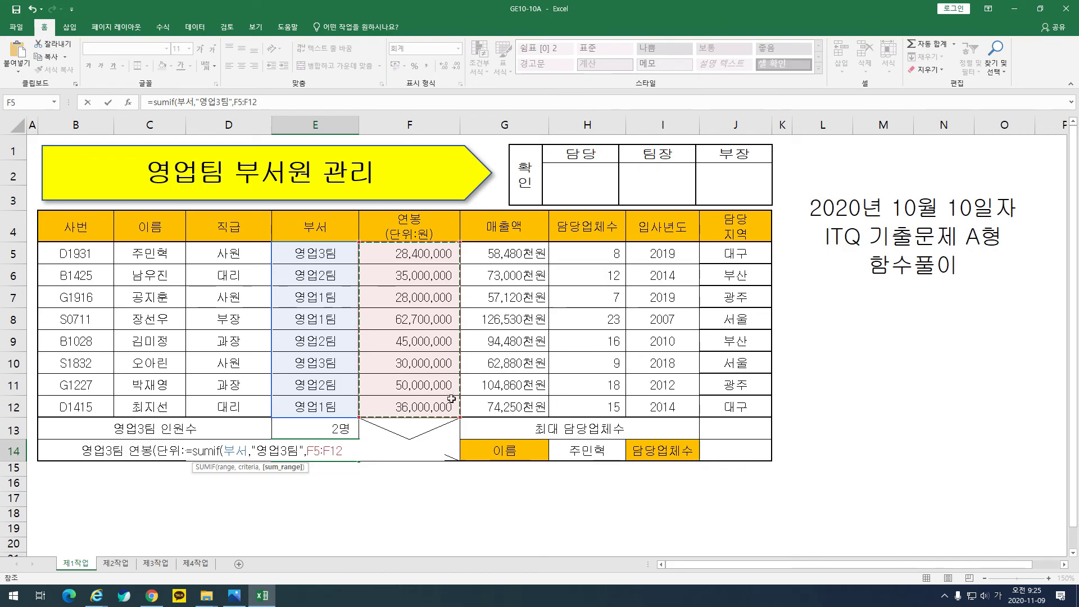
key(ctrl+Return)
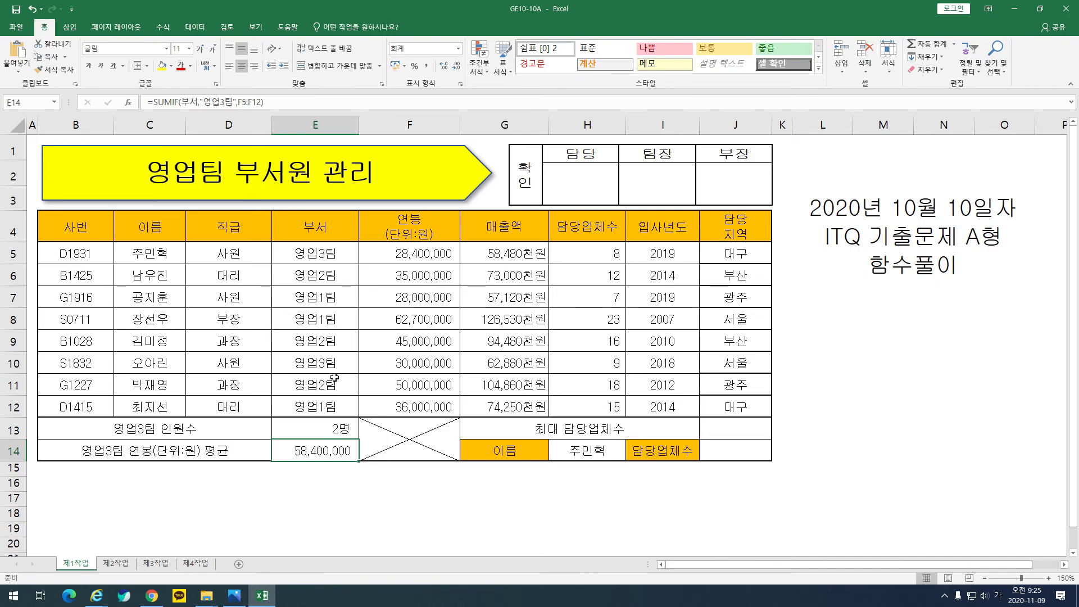
- Extend the E14 formula with a division by COUNTIF, using the 부서 data E5:E12 as its range
click(375, 106)
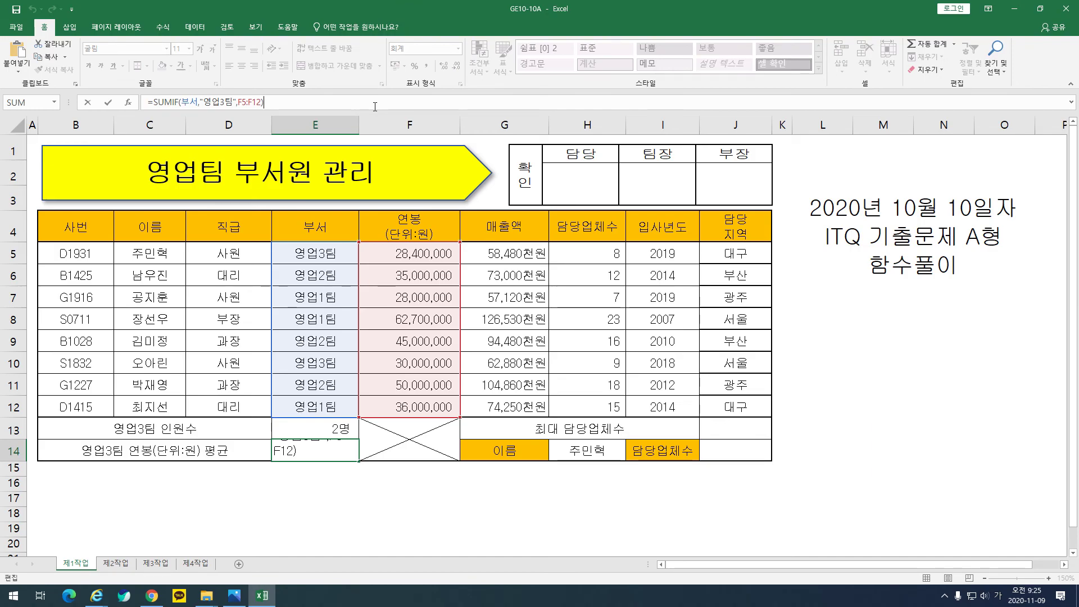
text(/ㅊ)
key(BackSpace)
key(Hangul)
text(coun)
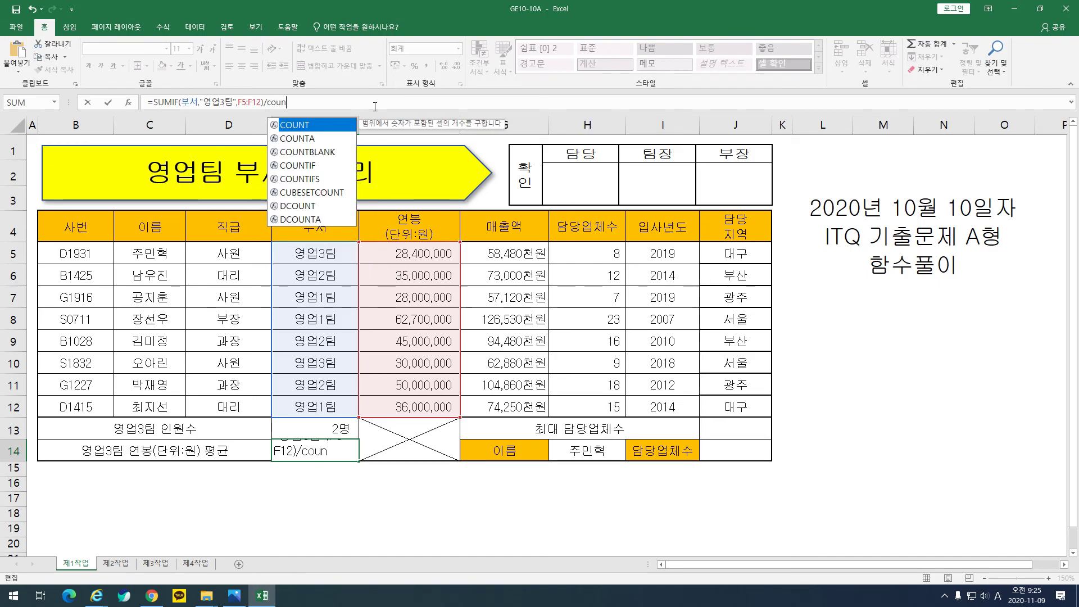
text(tif()
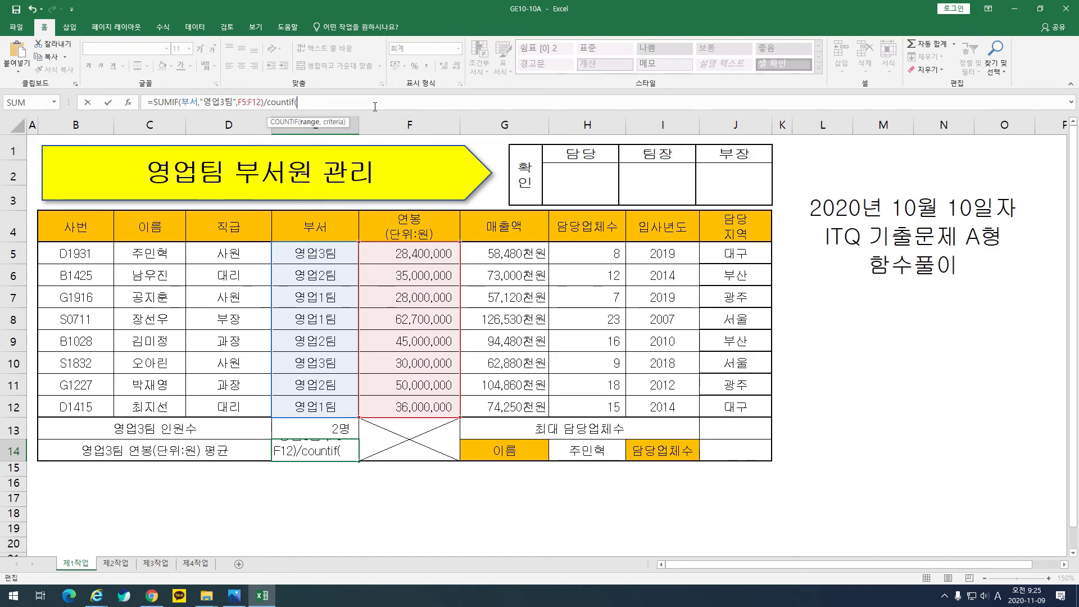
drag(348, 257, 346, 409)
text(,)
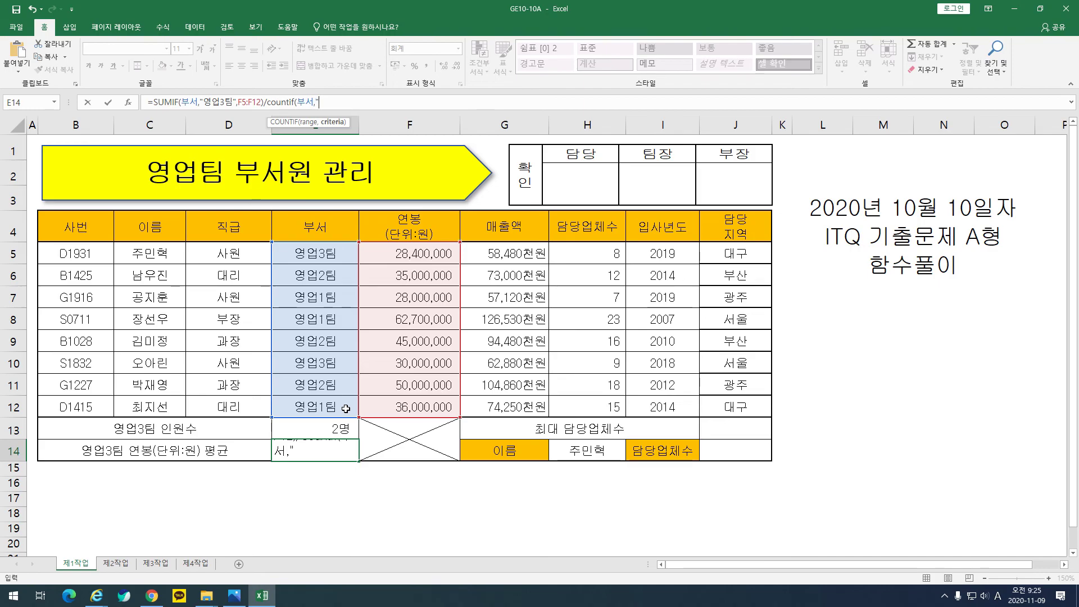
- Complete the COUNTIF part of the E14 formula with the criterion "영업3팀" and its closing parenthesis
text("영어)
text(3)
key(Hangul_Hanja)
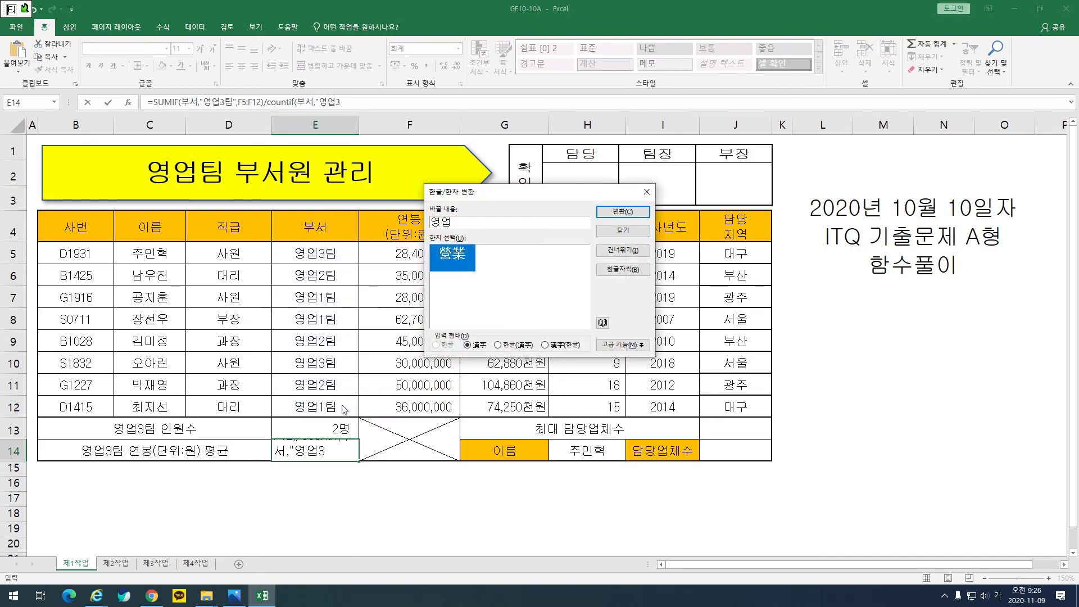
key(Escape)
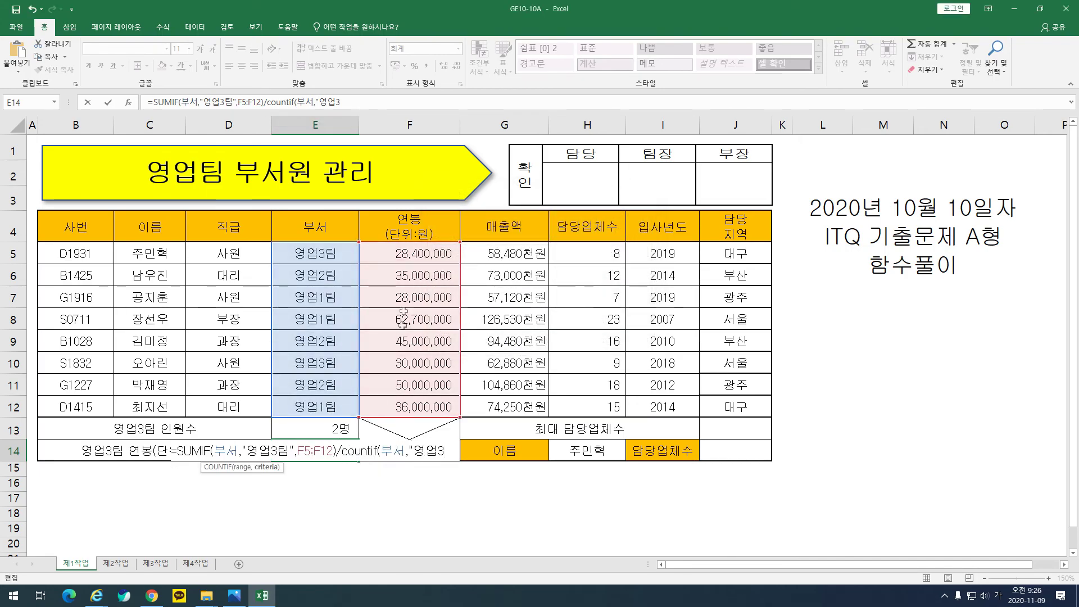
click(395, 111)
text(팀)
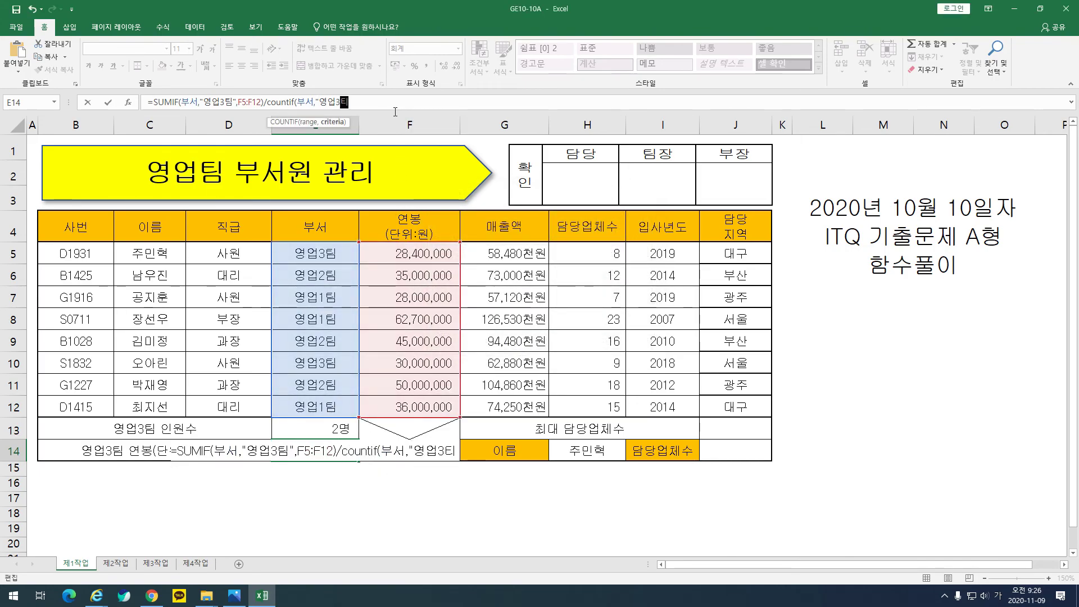
text(")
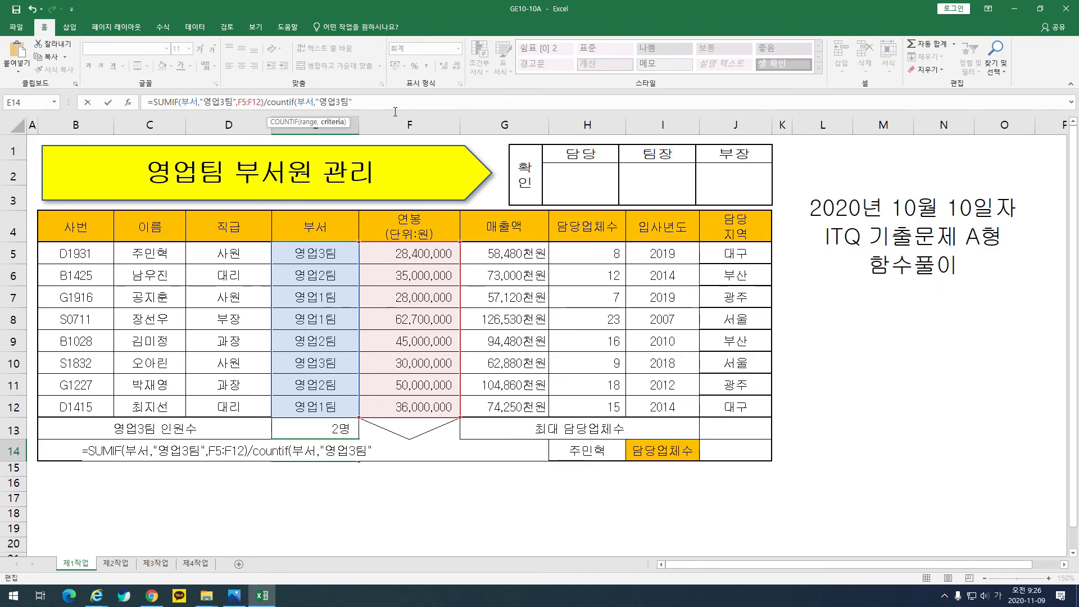
text())
- Review the SUMIF and COUNTIF parts of the E14 formula and commit it to the cell
drag(356, 103, 277, 110)
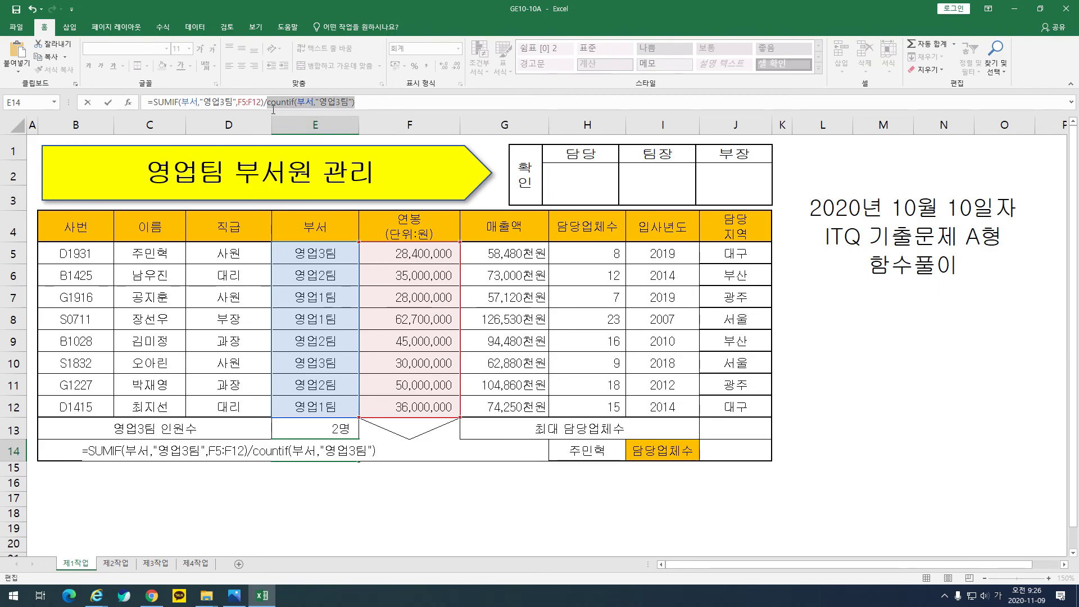
drag(265, 106, 160, 112)
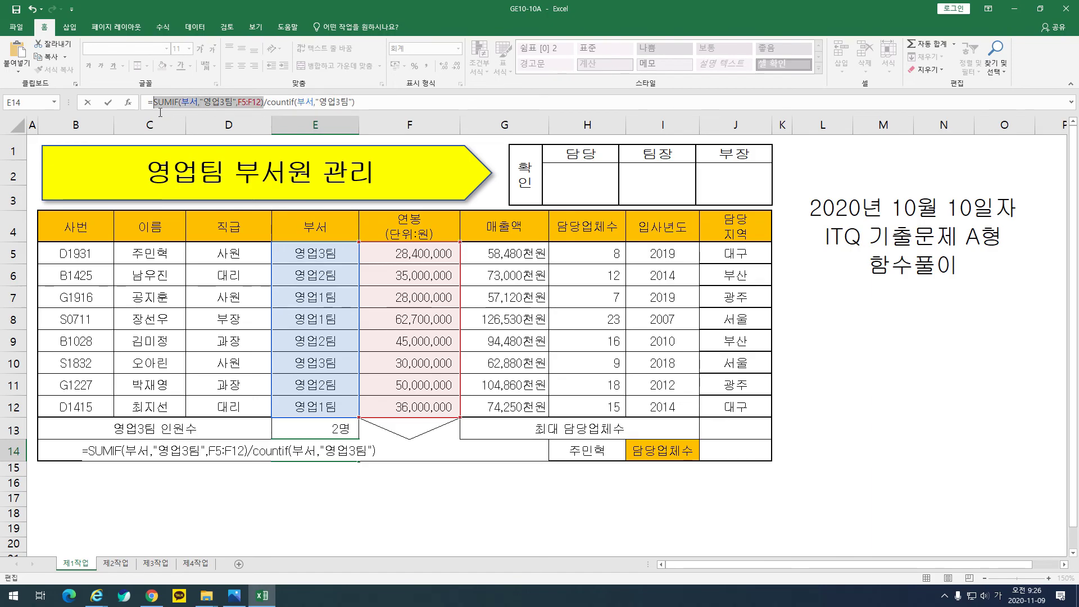
click(389, 107)
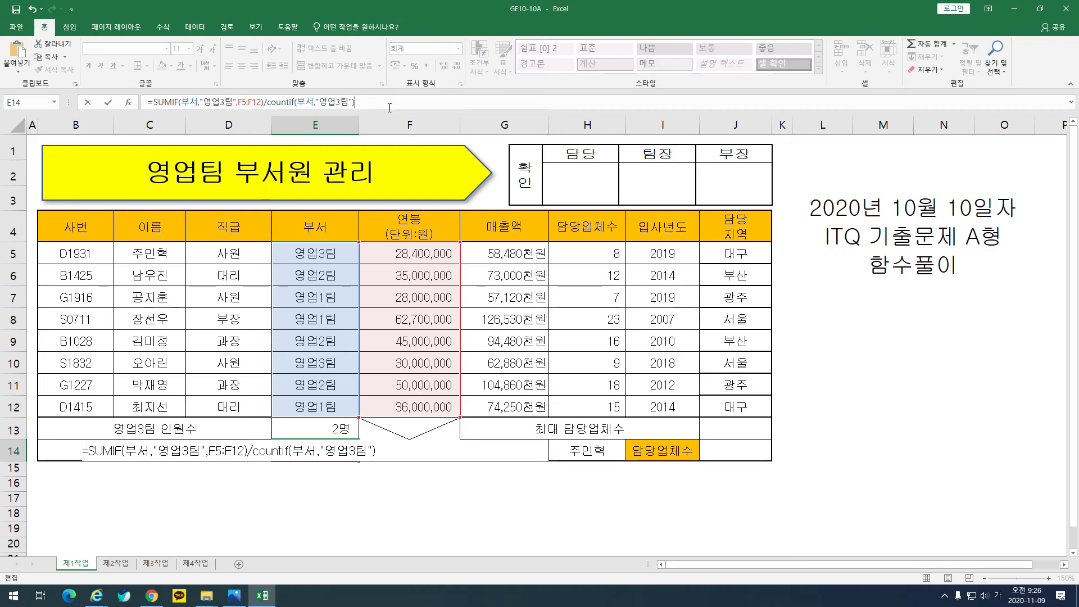
key(ctrl+Return)
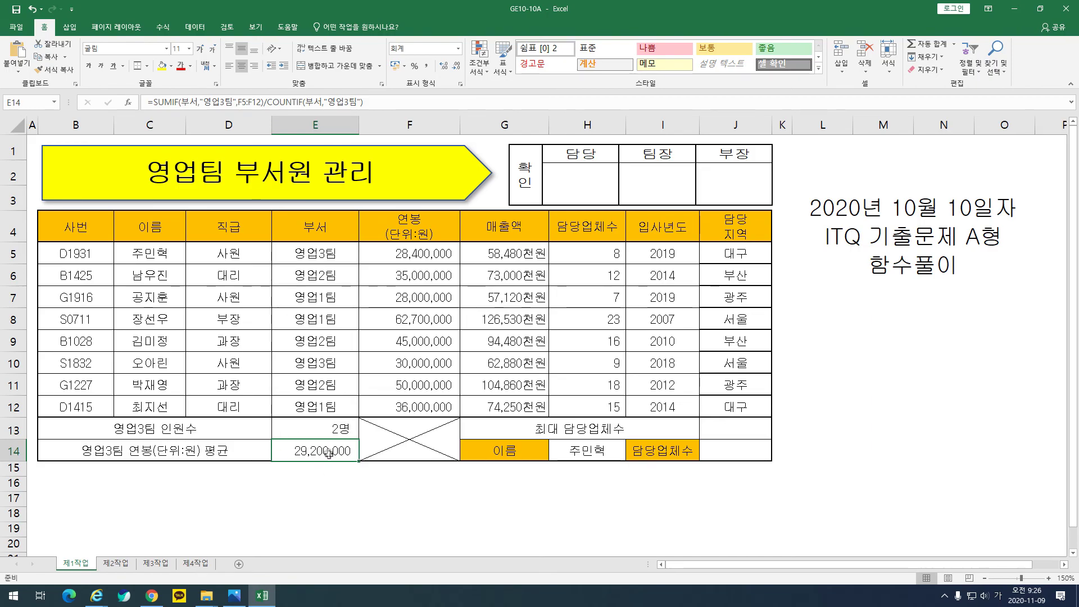
click(389, 105)
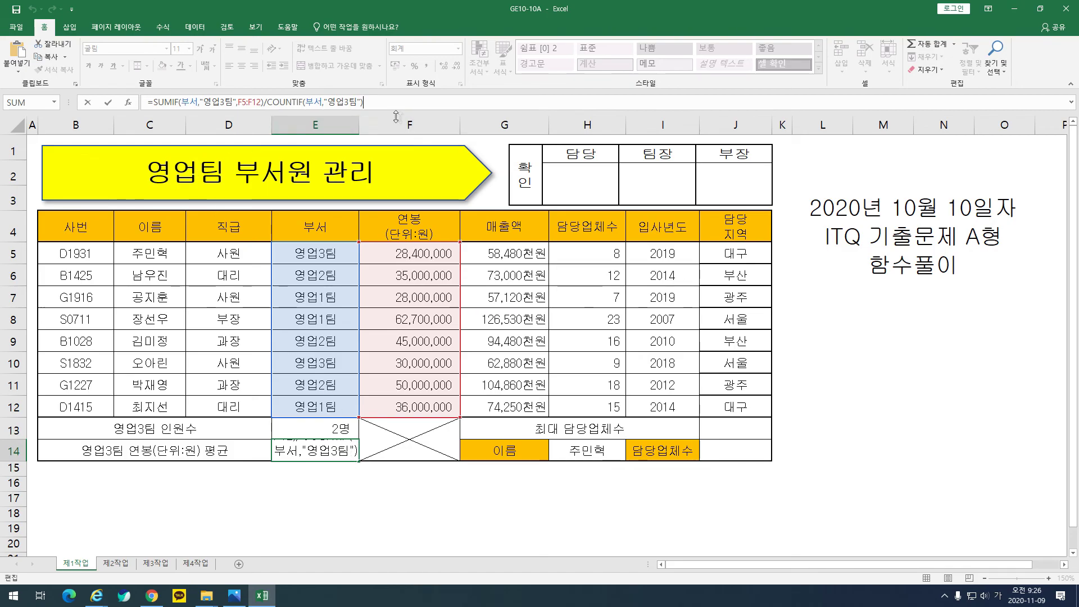
key(ctrl+Return)
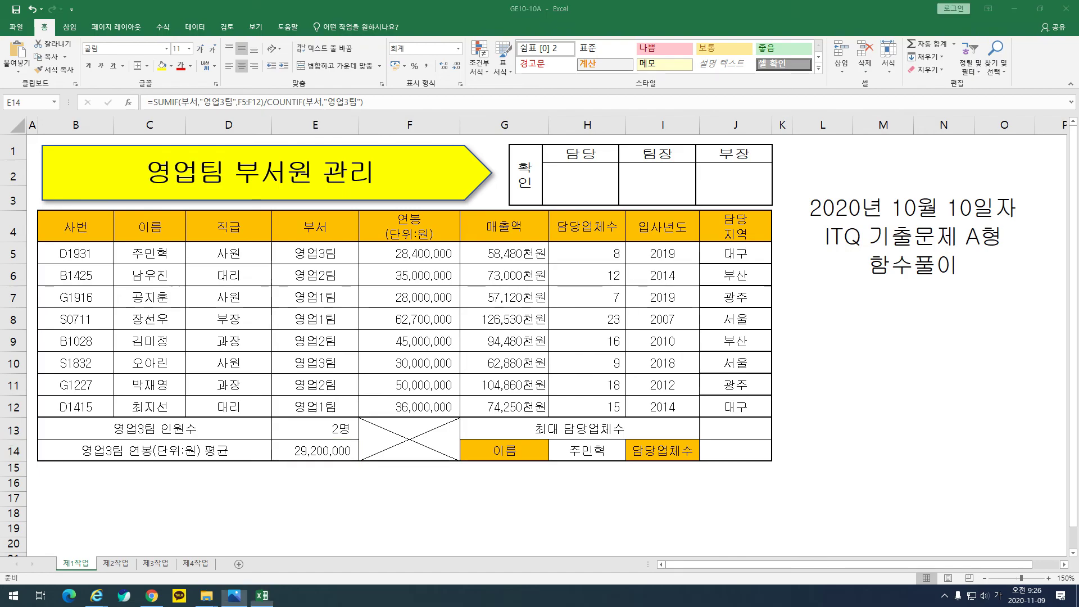
- Read task (5) in the Photos problem image, then examine the 담당업체수 data in H5:H12 for its largest value
click(234, 596)
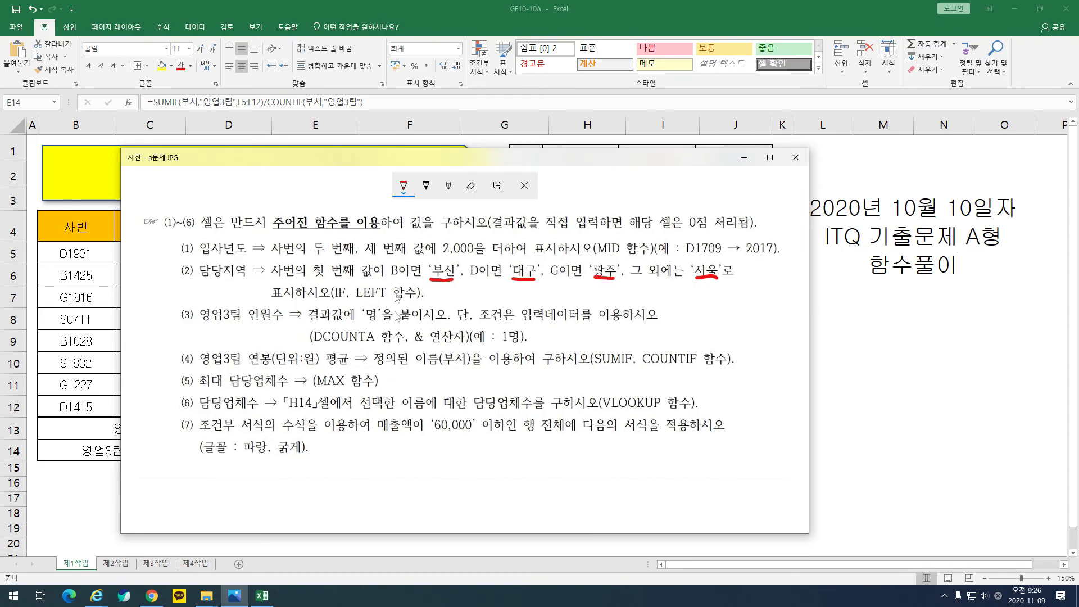
drag(385, 160, 956, 604)
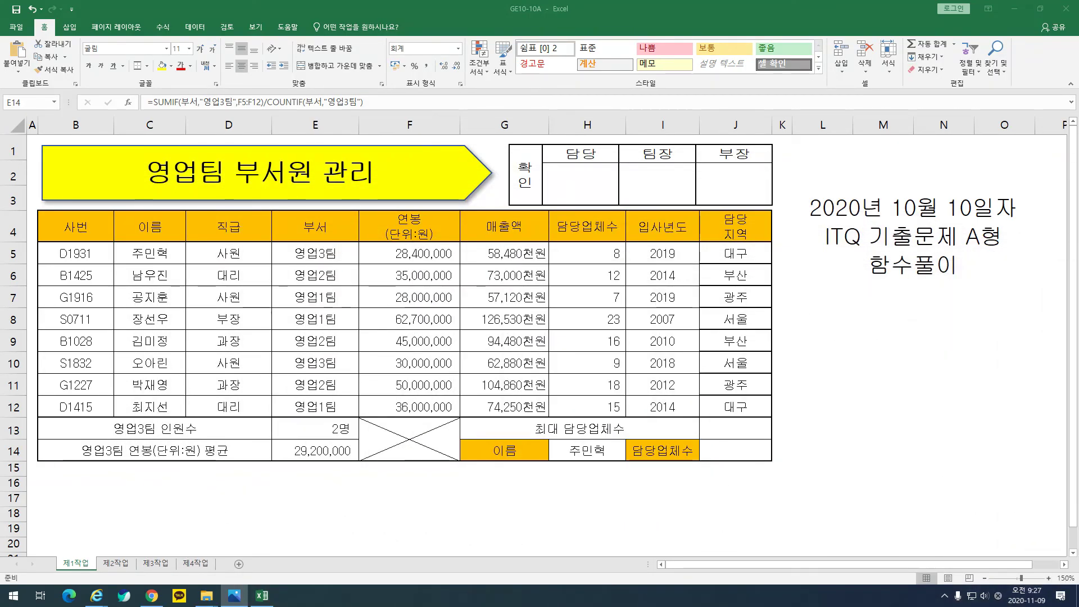
drag(596, 254, 597, 409)
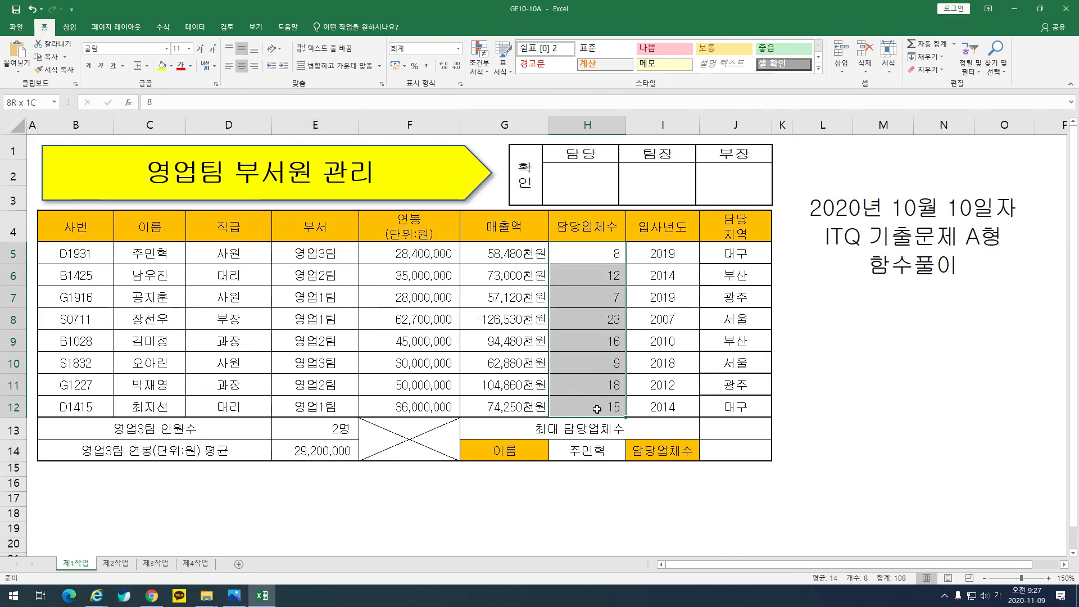
click(597, 322)
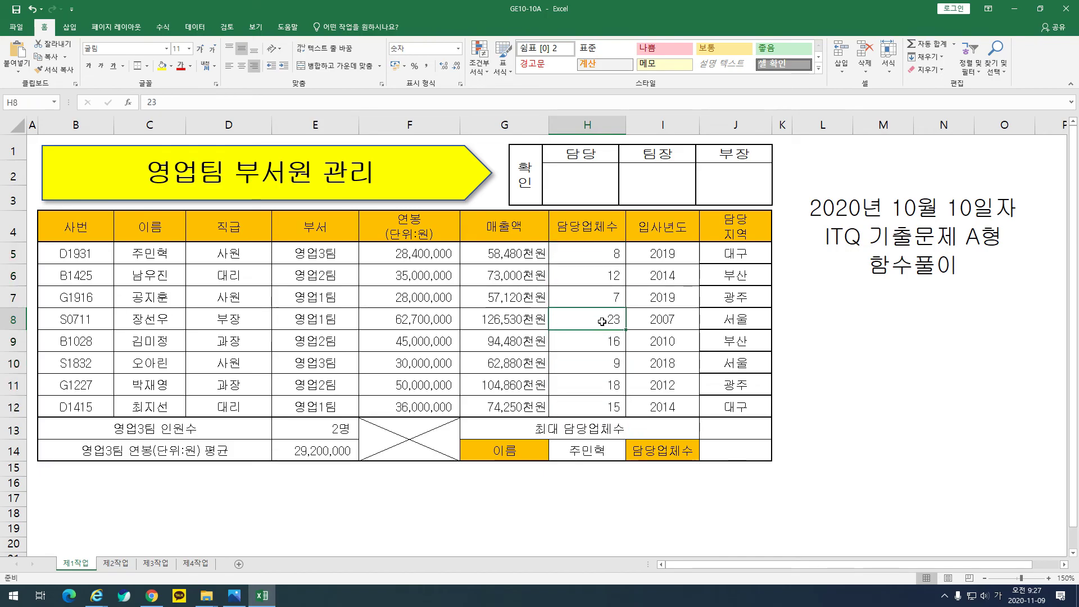
- Enter =MAX(H5:H12) in J13 for 최대 담당업체수
click(720, 431)
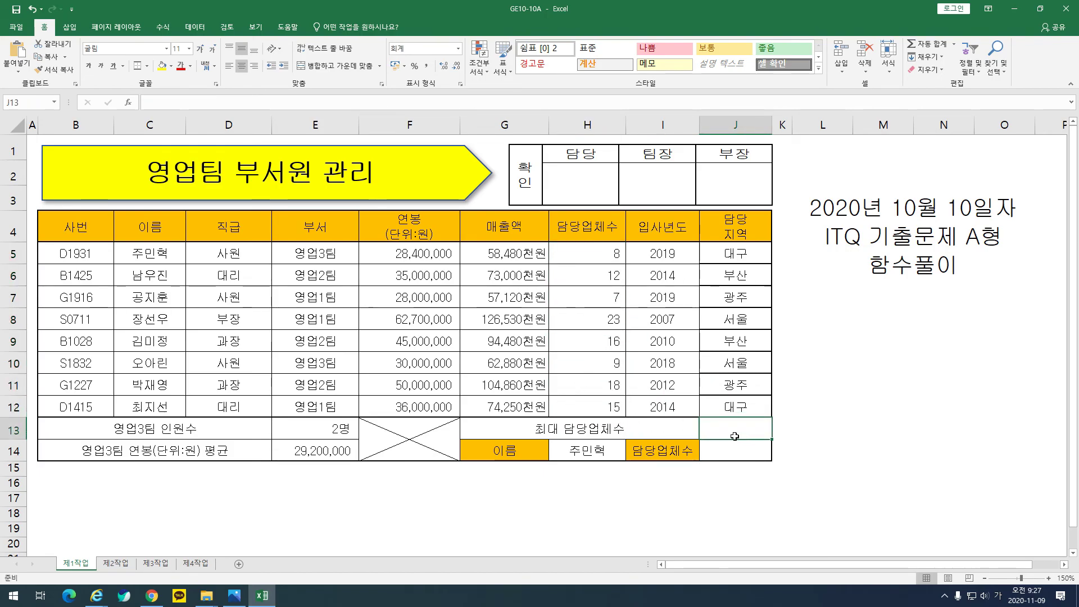
text(=)
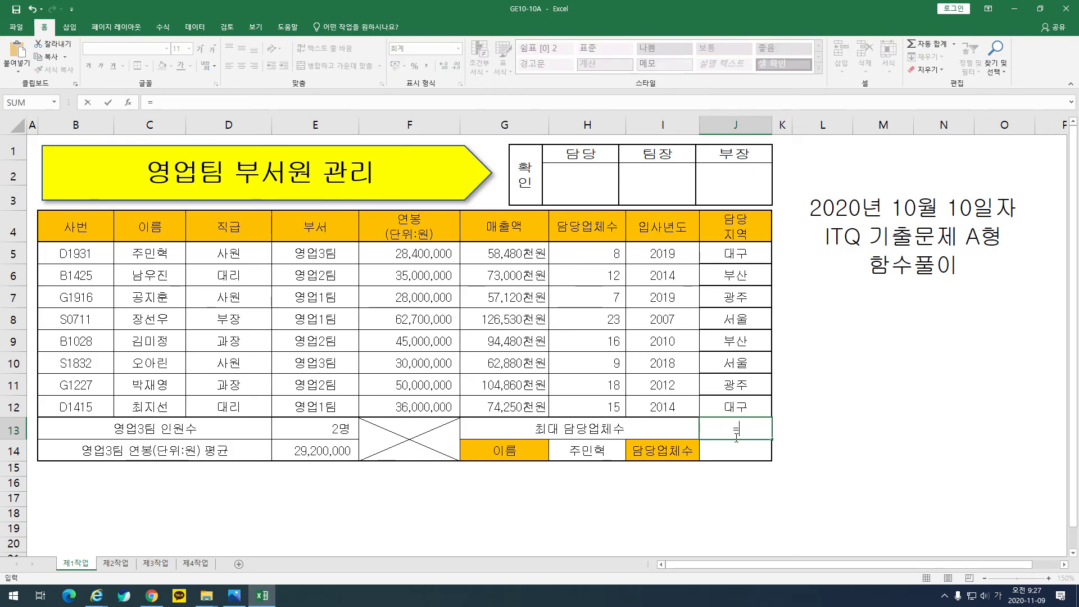
text(max()
drag(597, 258, 592, 413)
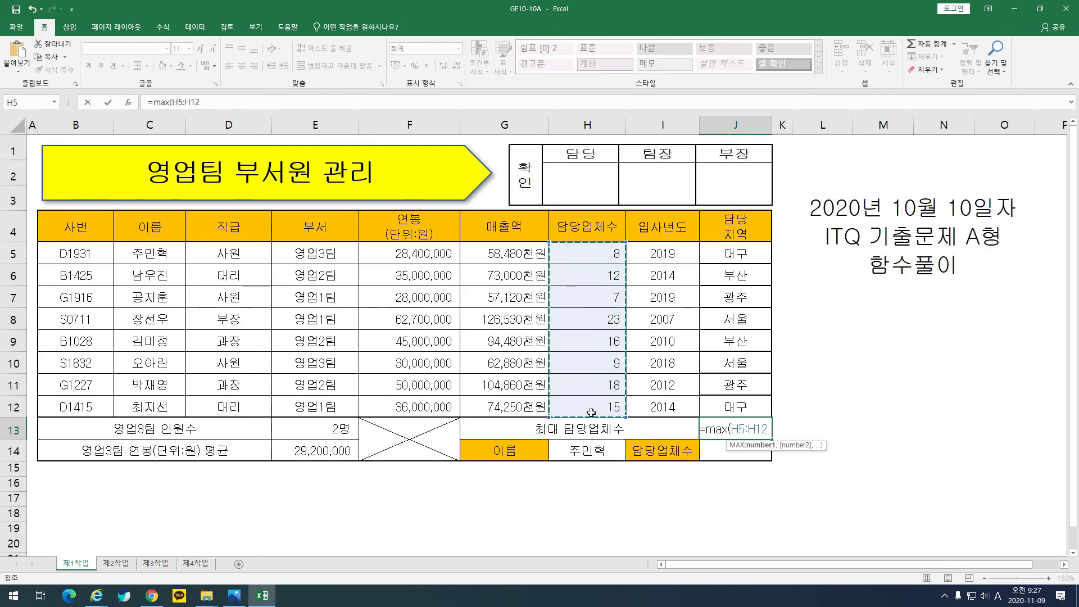
text())
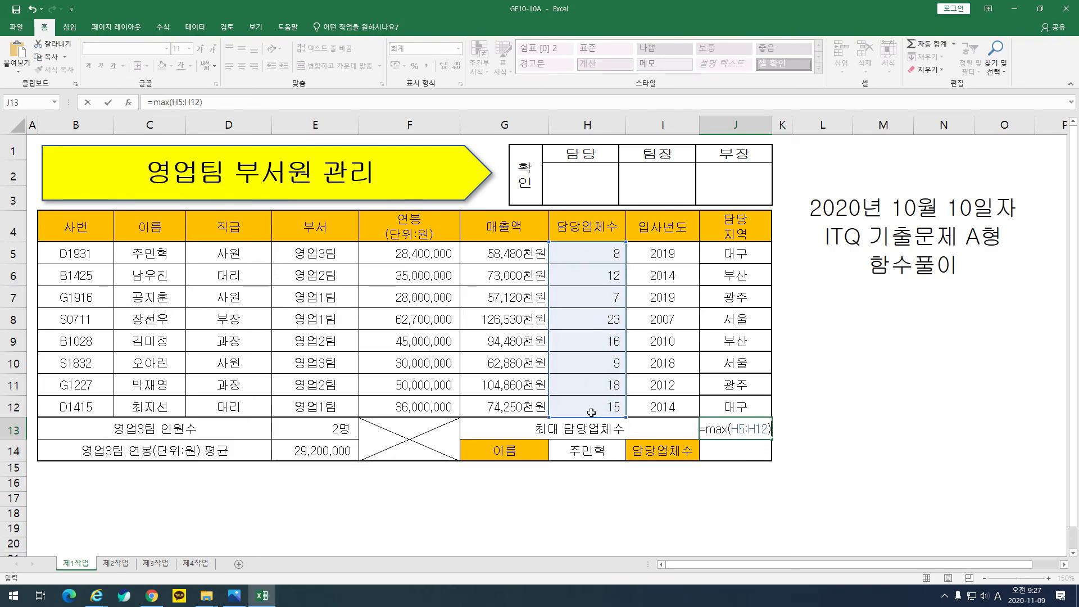
key(ctrl+Return)
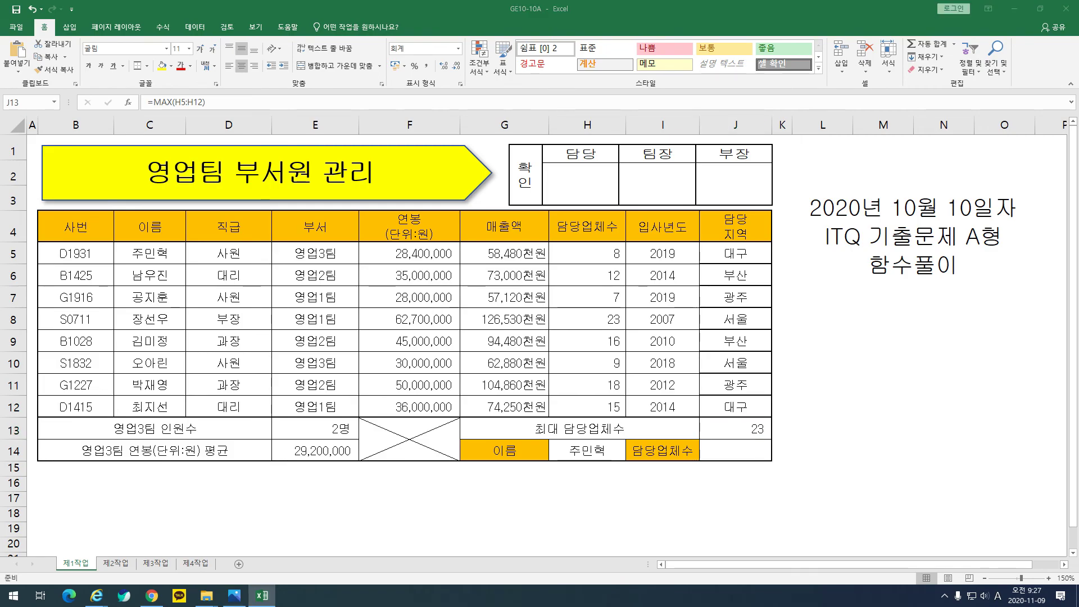
- Read task (6) about the VLOOKUP function in the Photos problem image, then return to the Excel sheet
key(alt+Tab)
drag(416, 201, 363, 175)
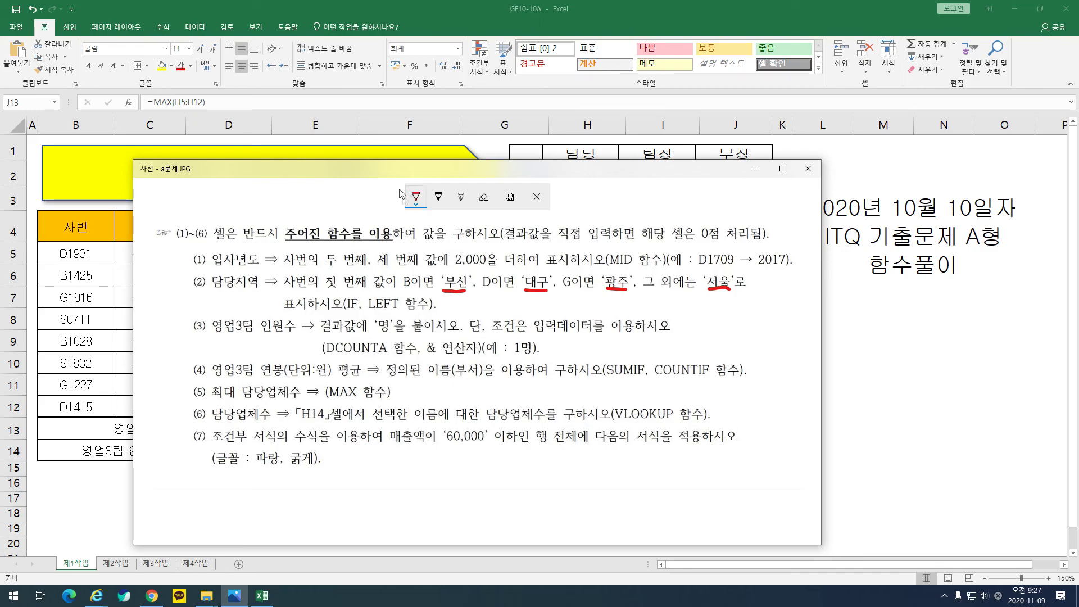
drag(325, 177, 1078, 236)
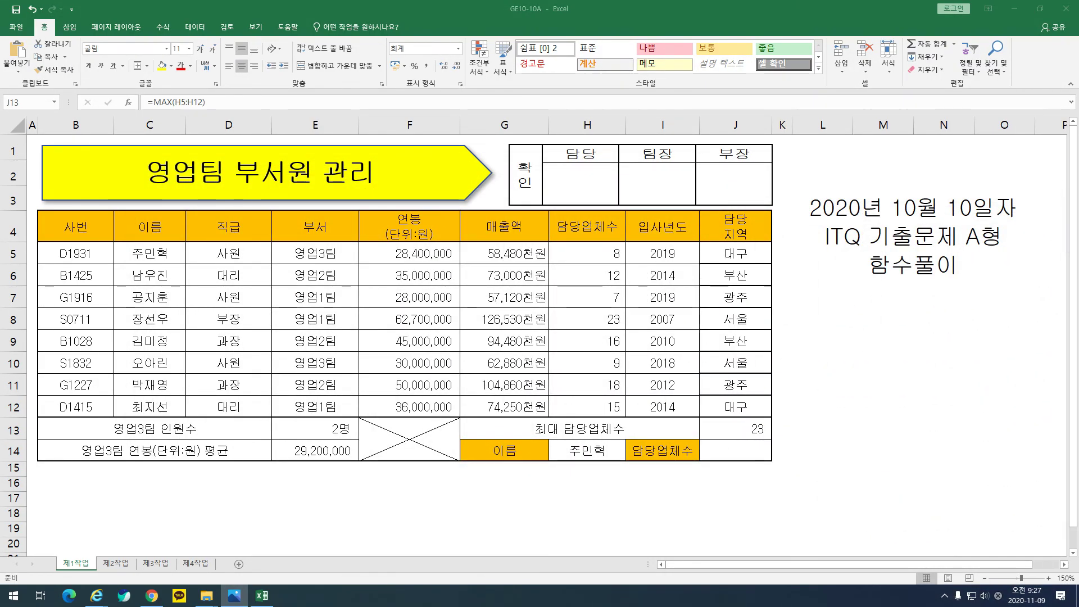
- Try different names in the H14 selection list, ending with the name of the employee in row 9
click(590, 455)
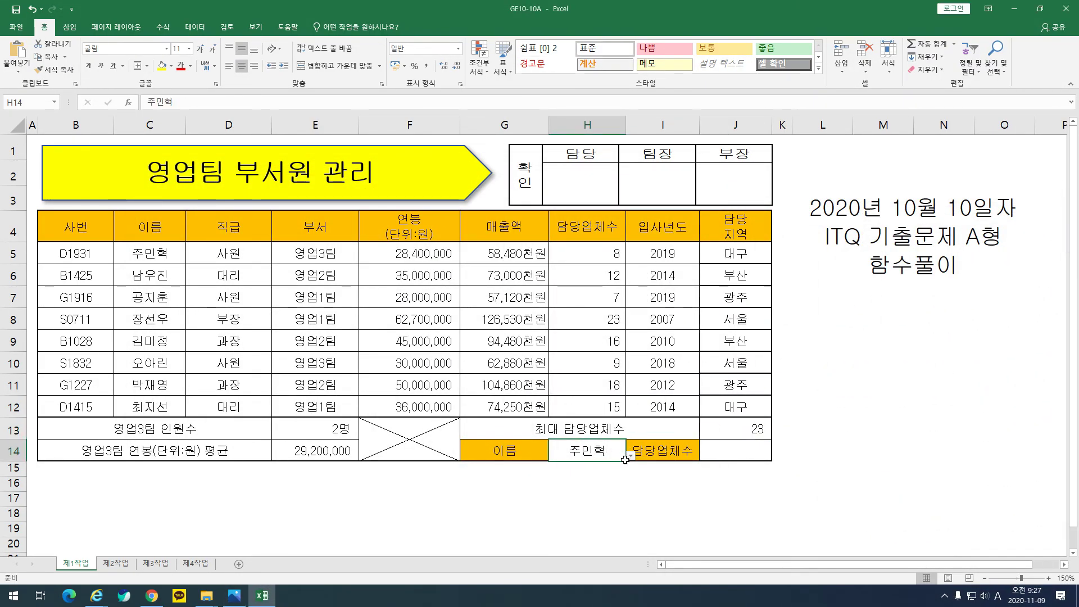
click(630, 459)
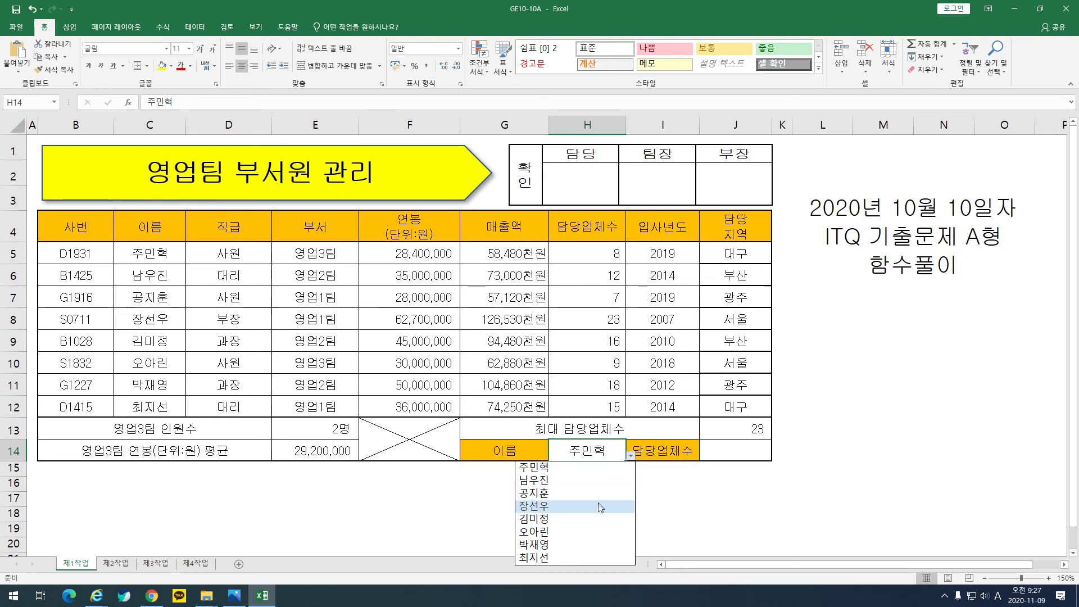
click(591, 521)
click(630, 456)
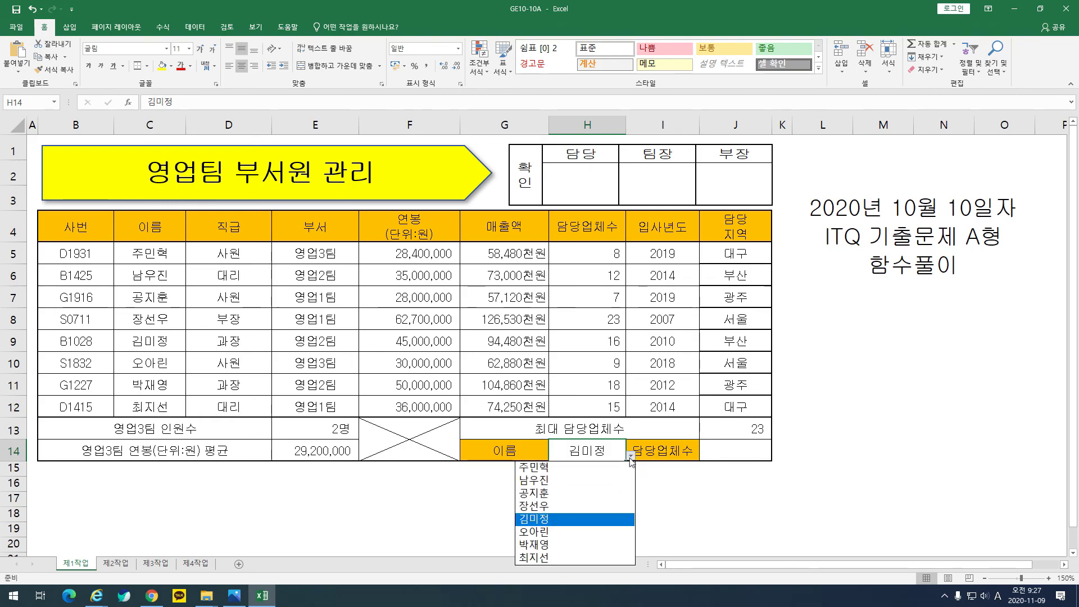
click(568, 469)
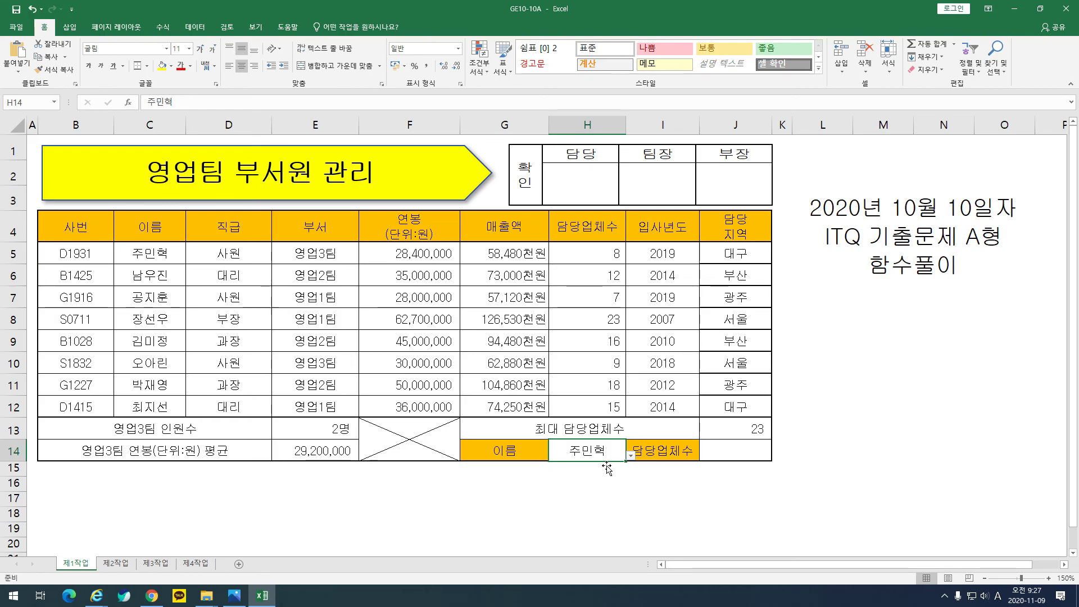
click(631, 456)
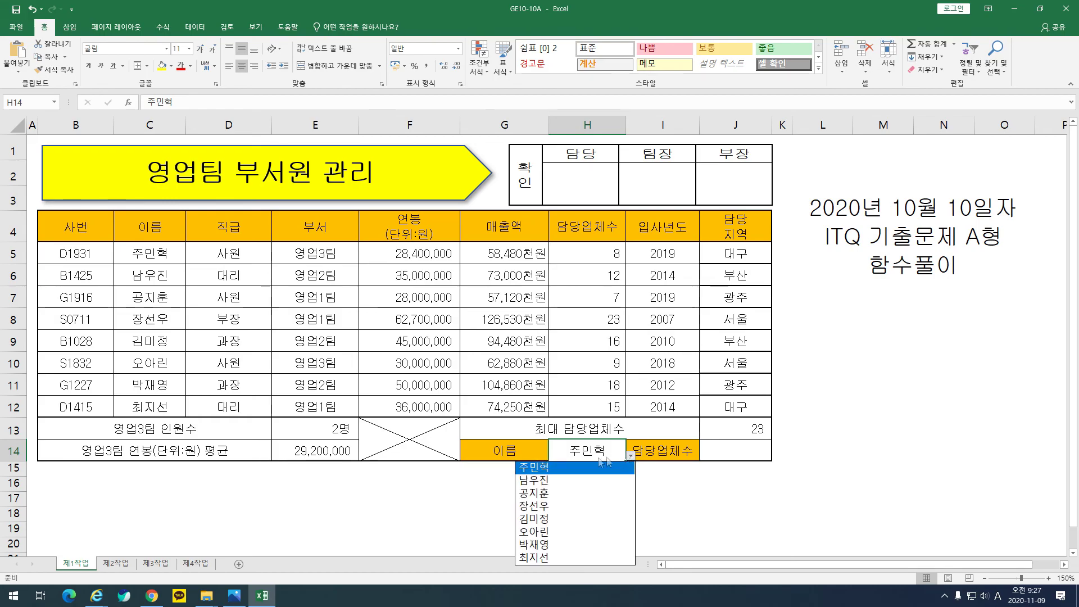
click(564, 521)
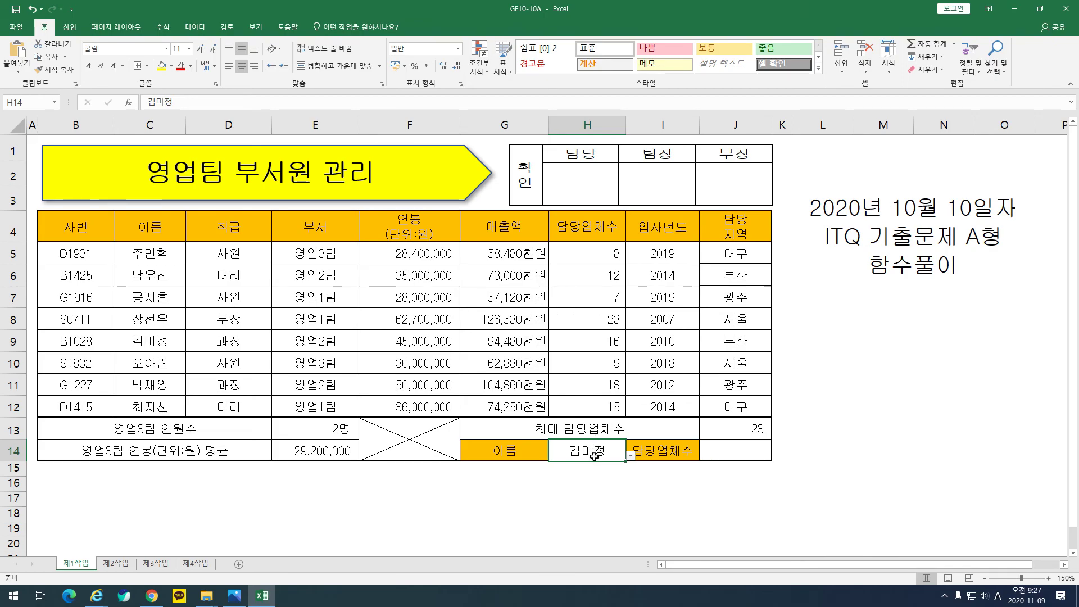
- Trace the name chosen in H14 across C9:H9 to find its 담당업체수 value
click(714, 457)
click(595, 459)
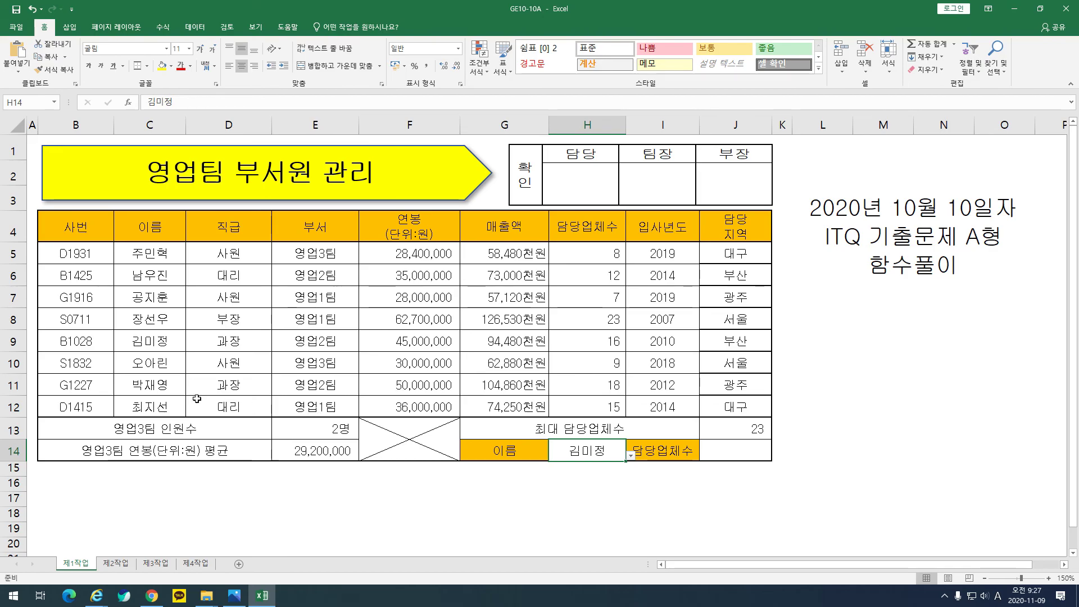
drag(168, 342, 574, 346)
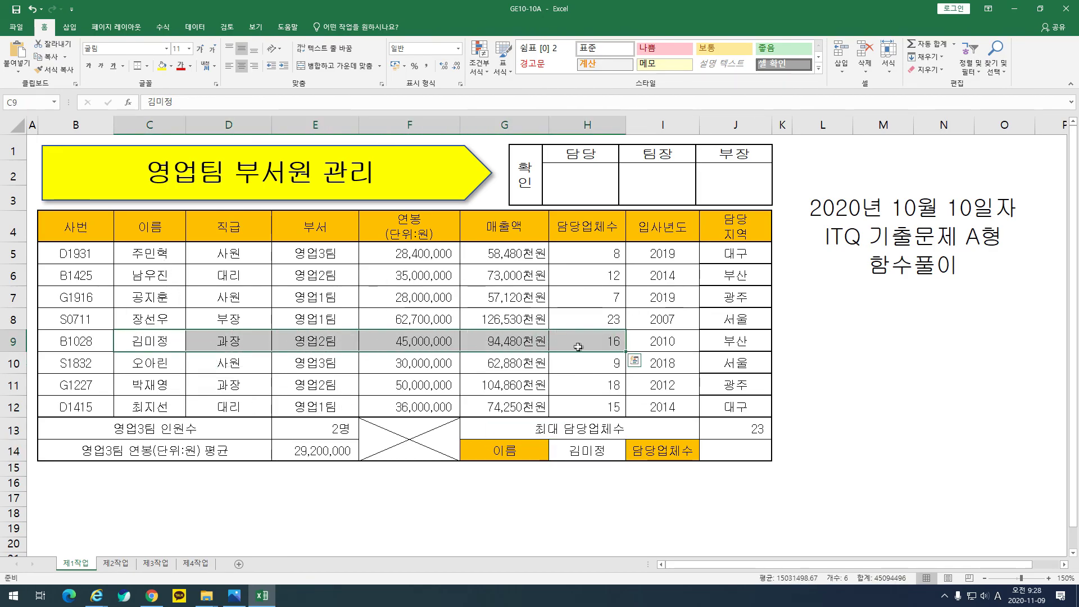
click(574, 347)
- Enter =VLOOKUP(H14,C5:H12,6,0) in J14 to return the 담당업체수 for the name selected in H14
click(728, 447)
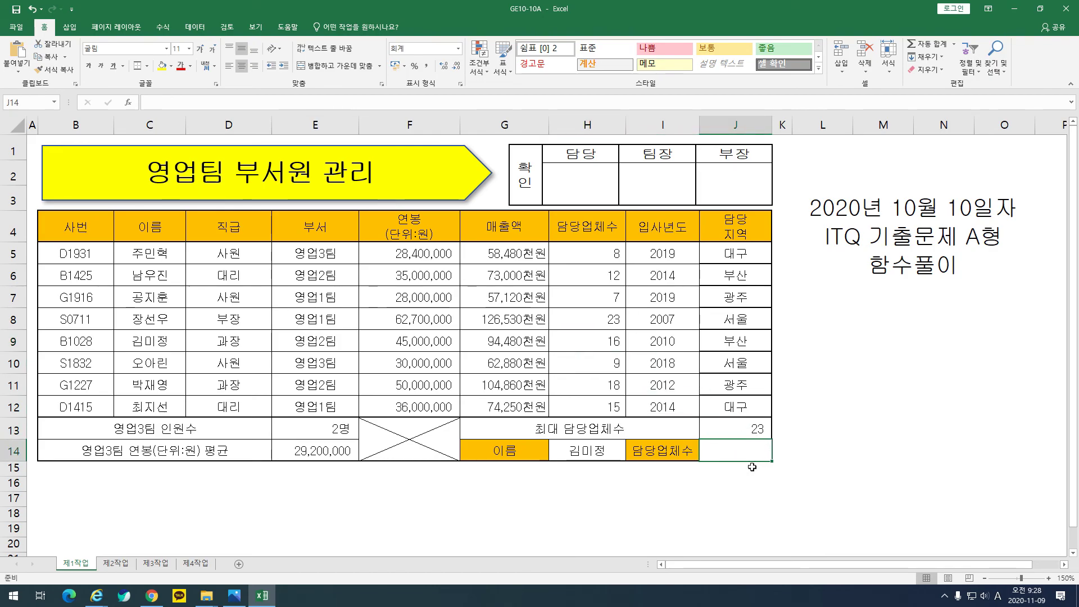
text(=vlo)
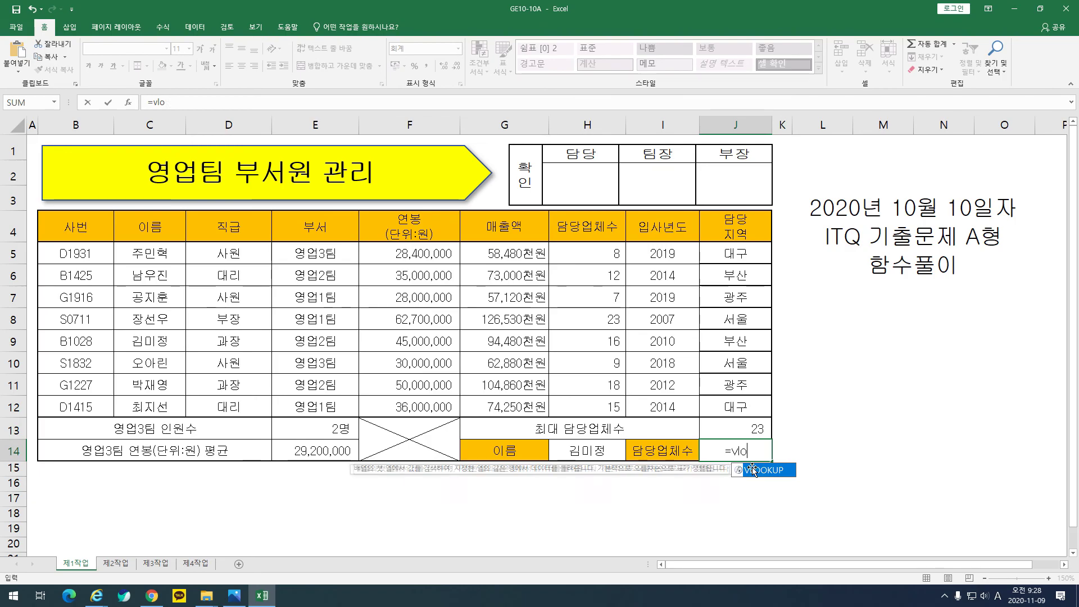
text(okup()
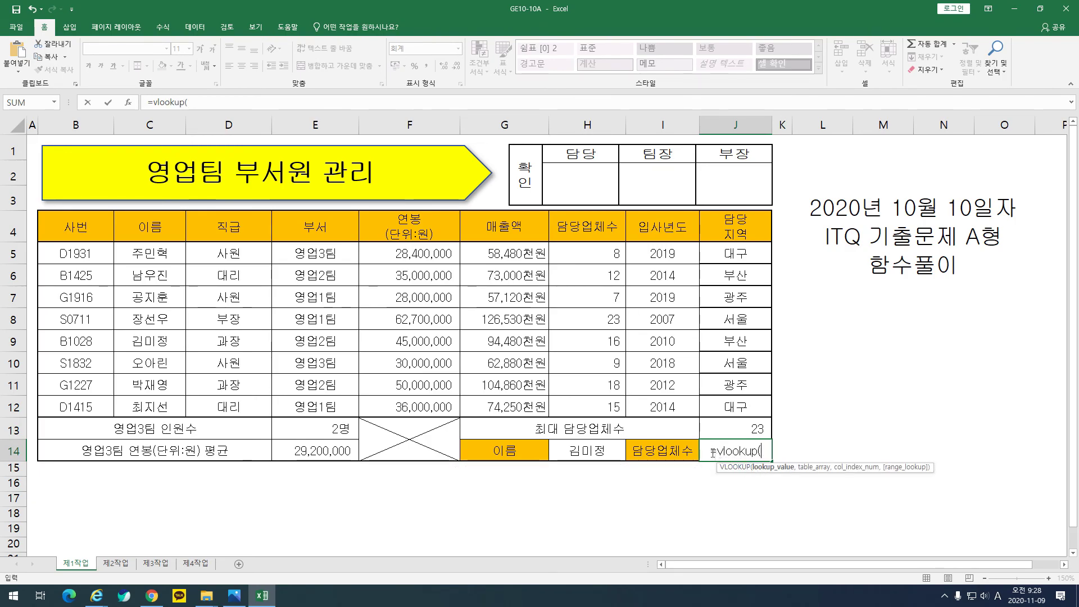
click(594, 451)
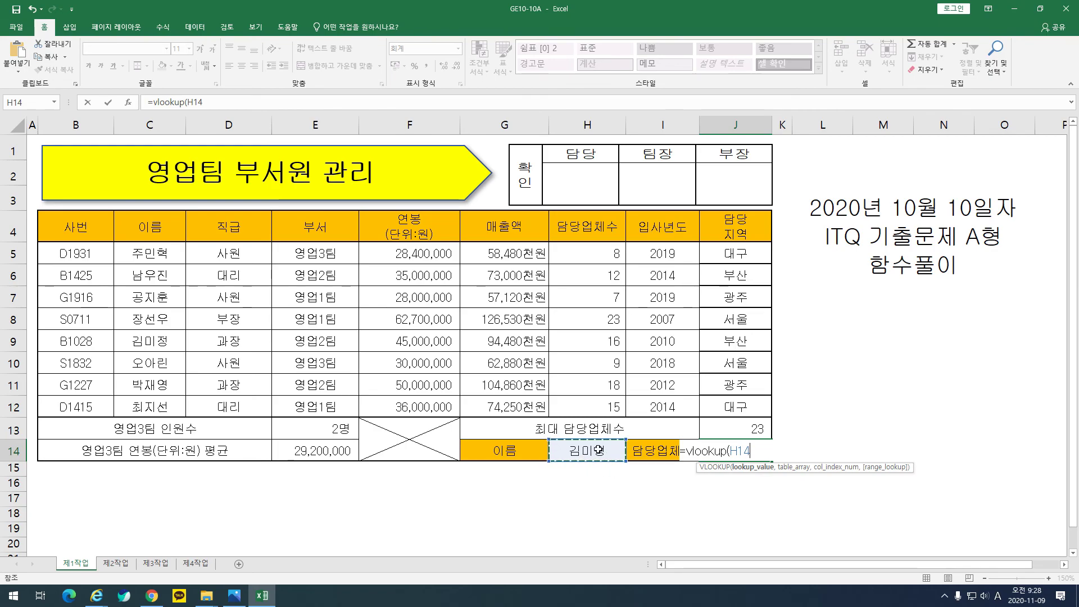
text(,)
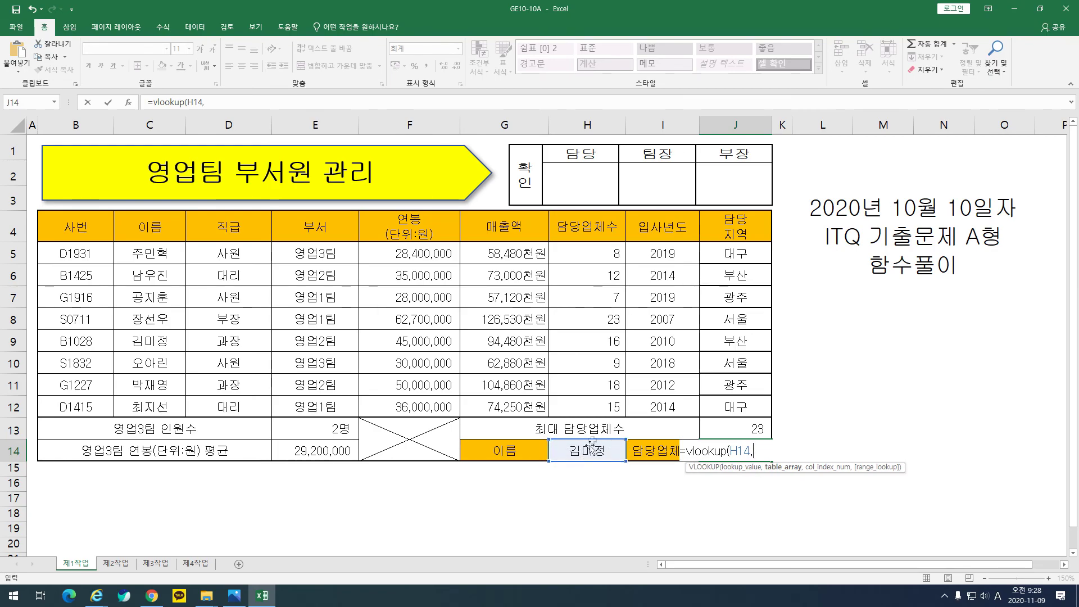
drag(163, 253, 604, 415)
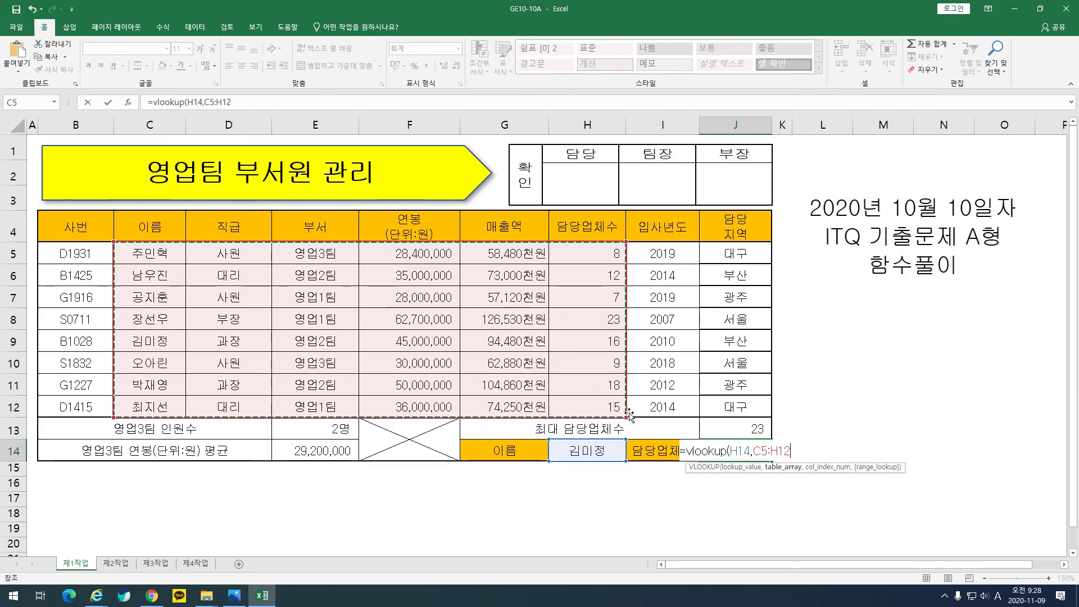
text(,)
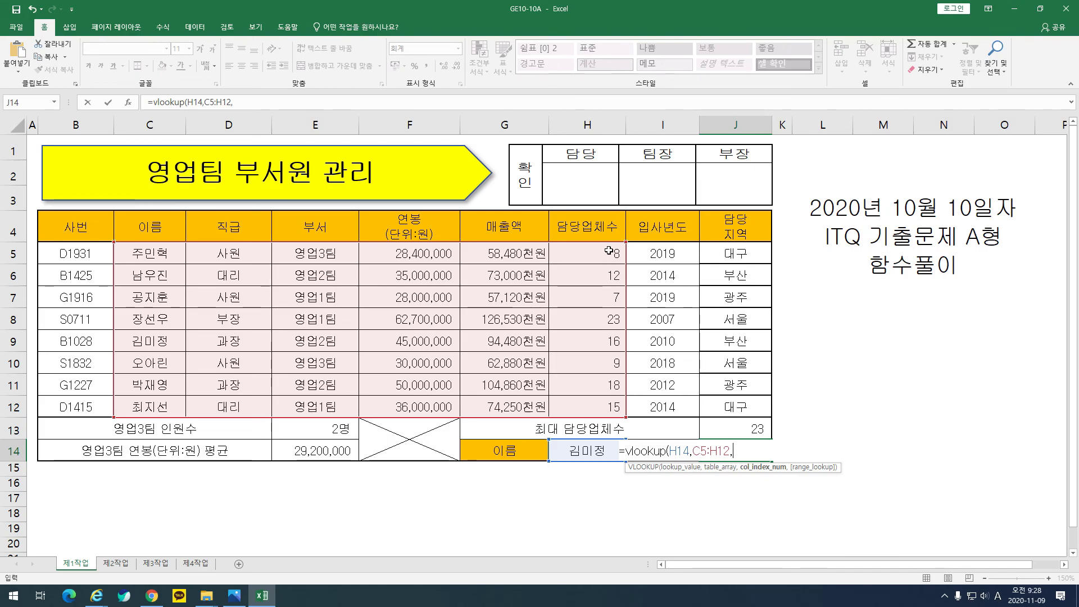
text(6)
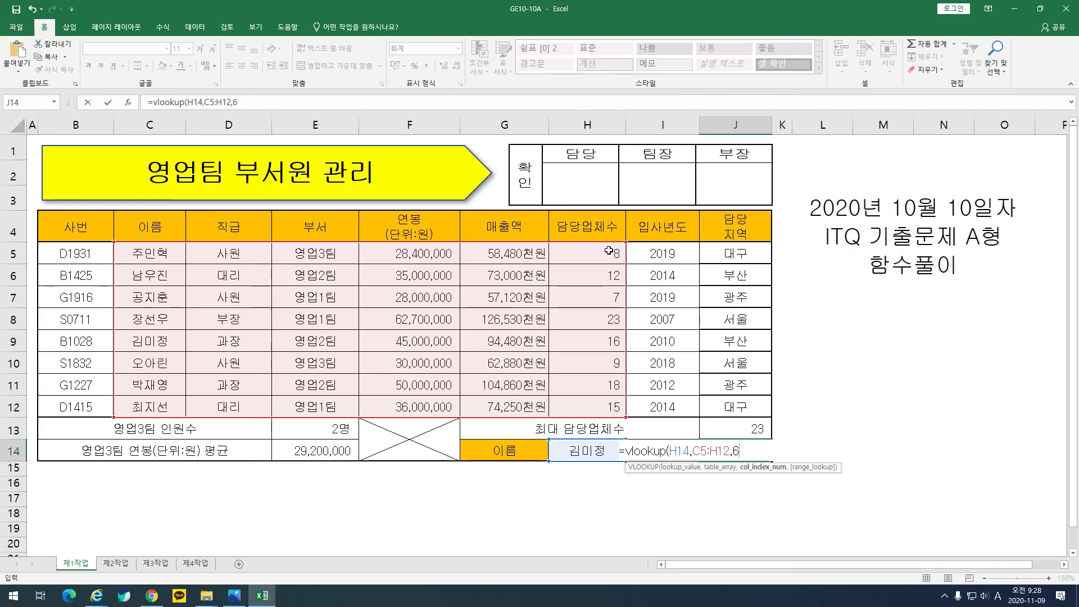
text(,0)
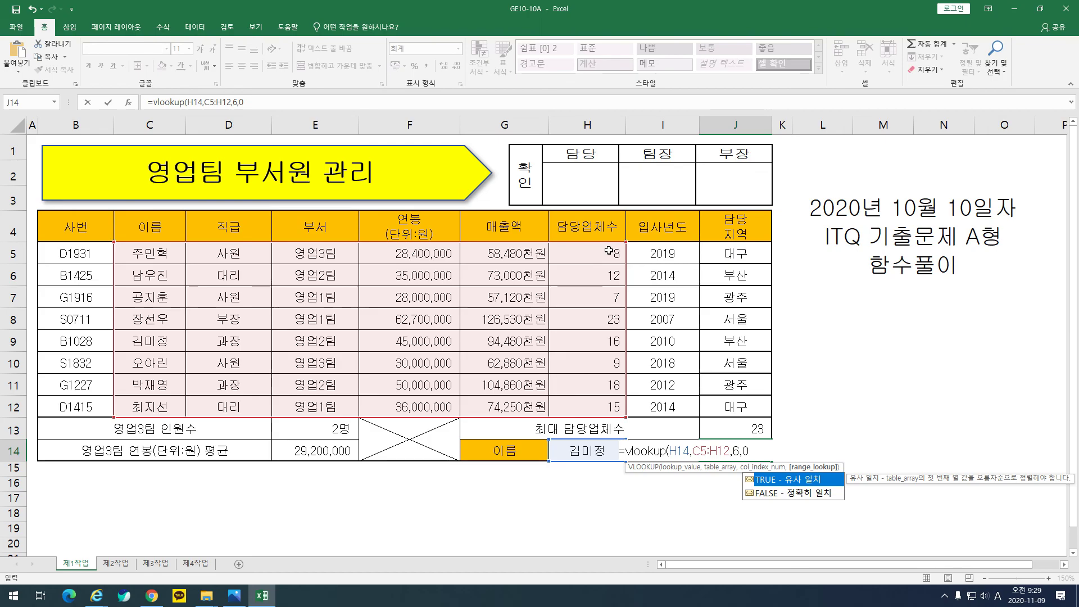
text())
key(ctrl+Return)
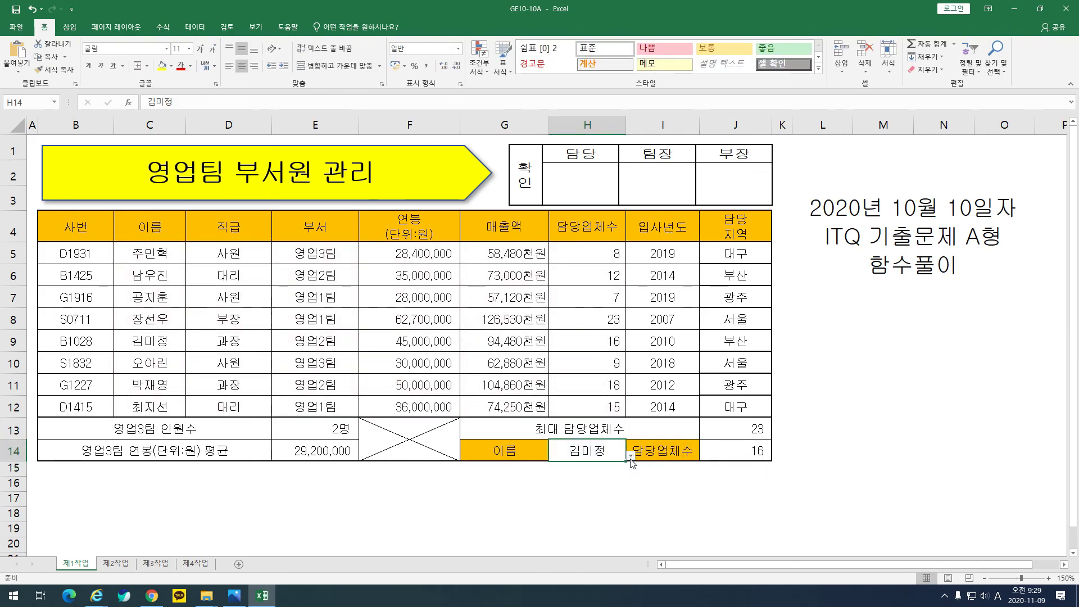
- Test the J14 lookup with the row 5 and row 6 names in H14, ending with the employee in row 12
click(630, 455)
click(622, 463)
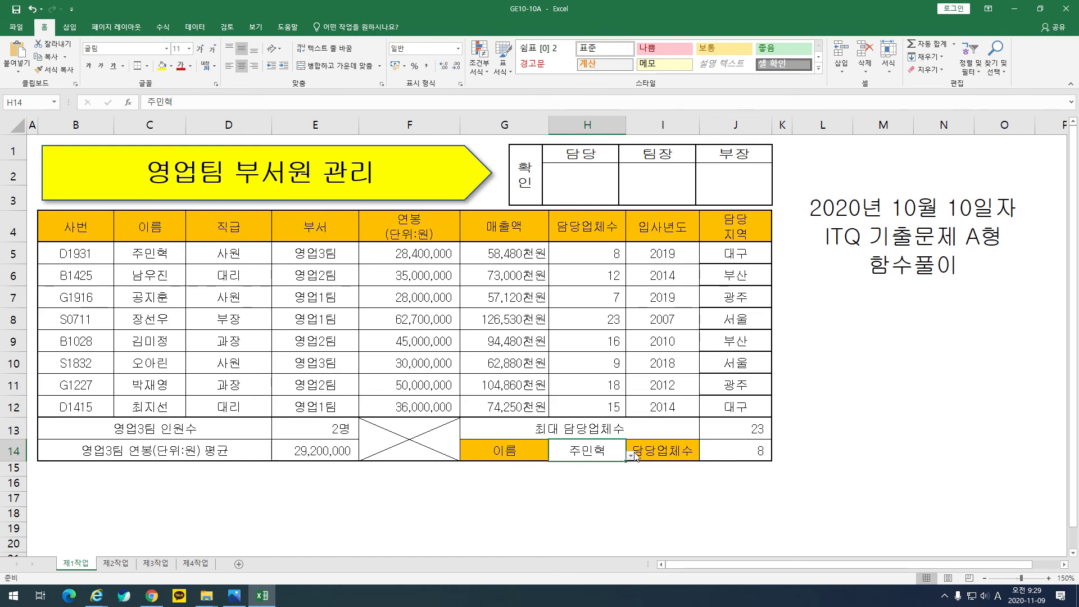
click(630, 456)
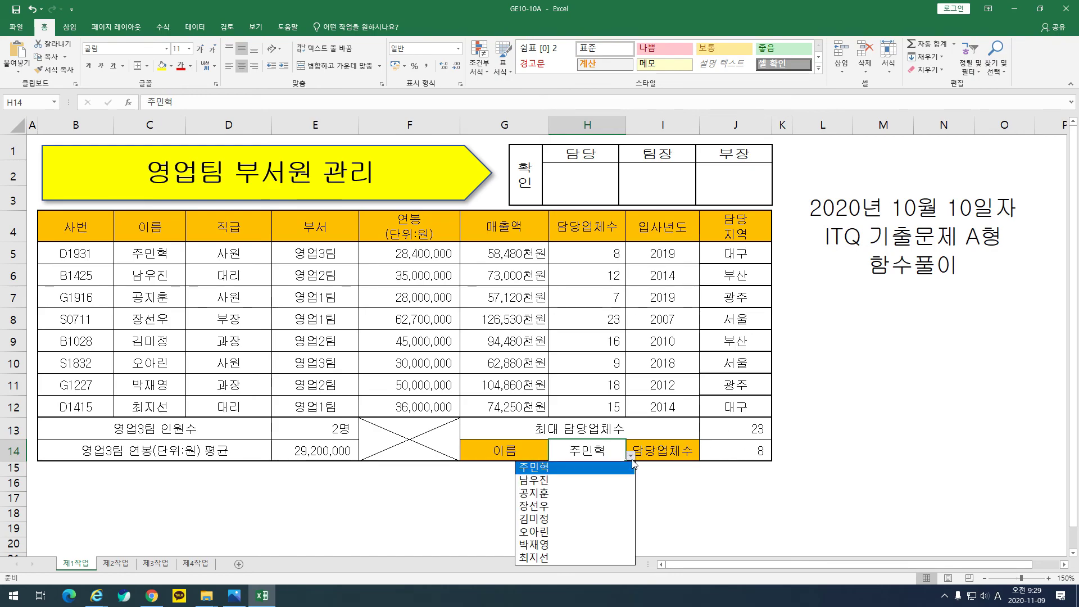
click(585, 487)
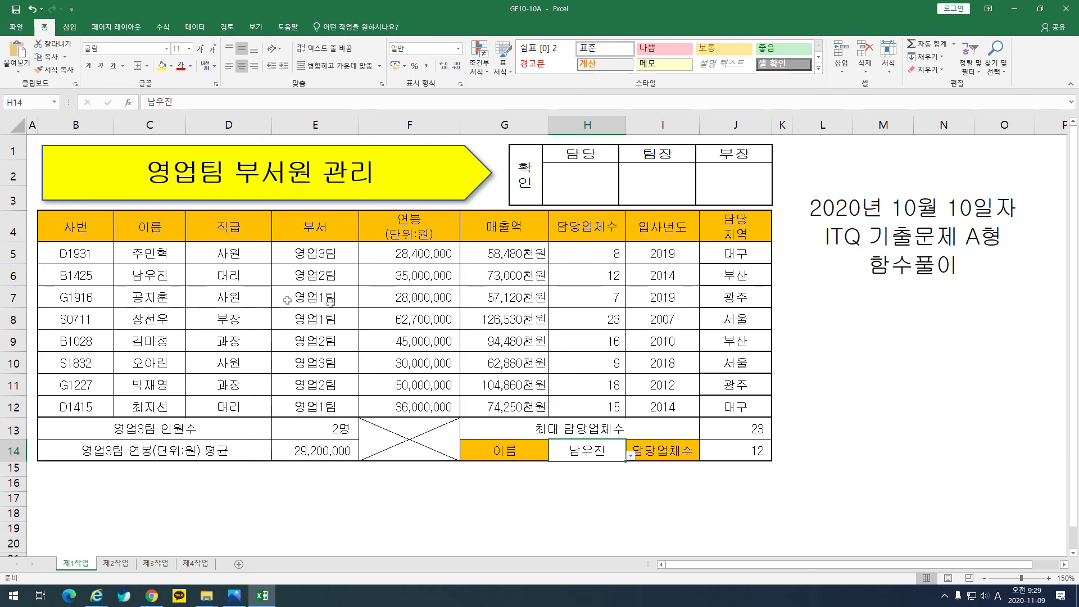
click(630, 456)
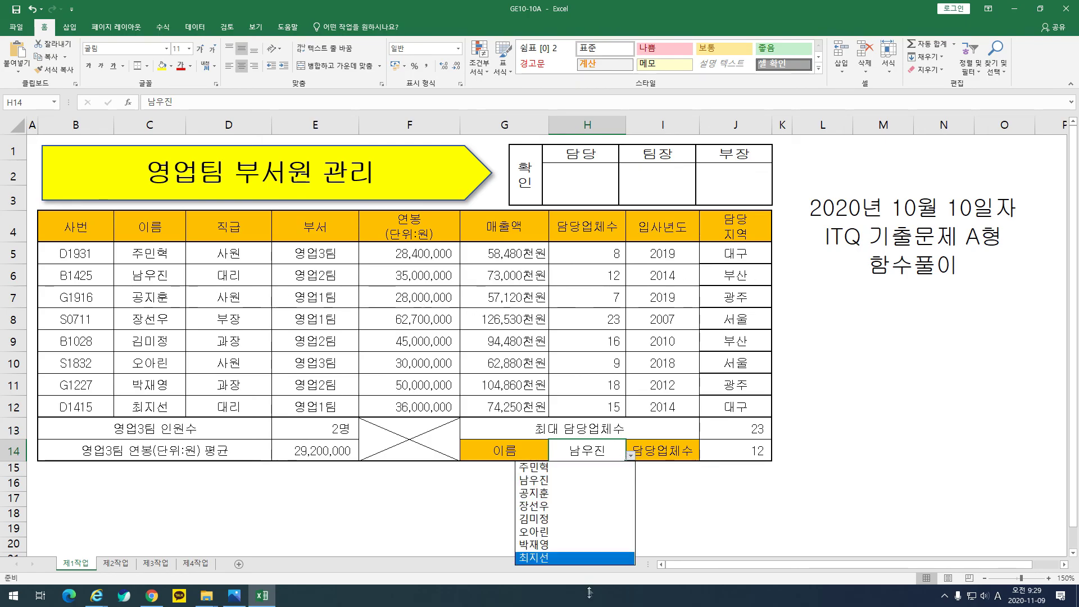
click(541, 557)
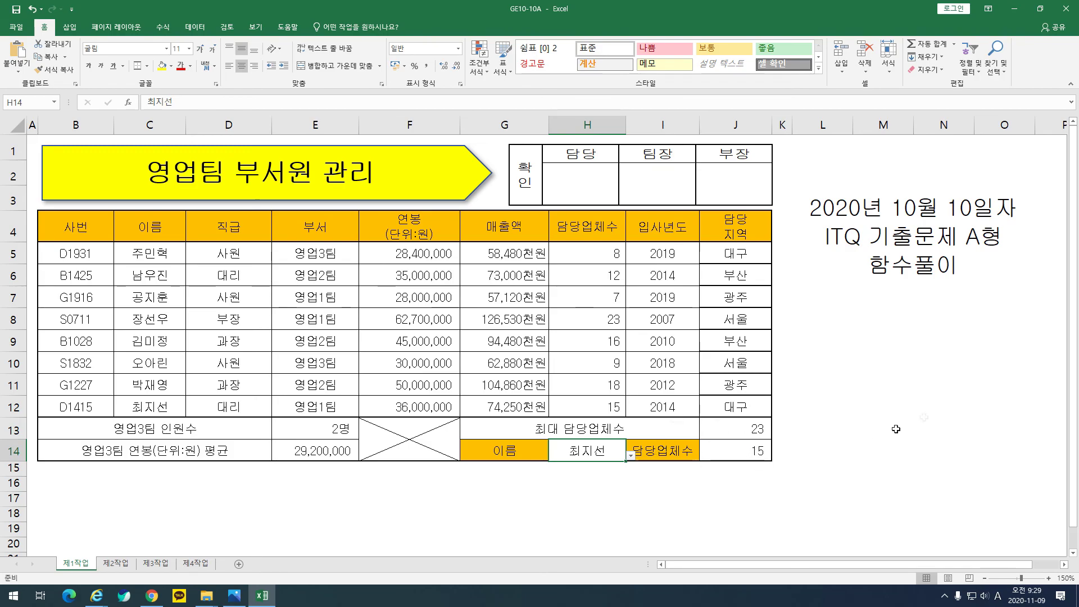
- Switch to the Photos problem image, mark the '60,000' 이하 condition in task (7), and return to the Excel sheet
key(alt+Tab)
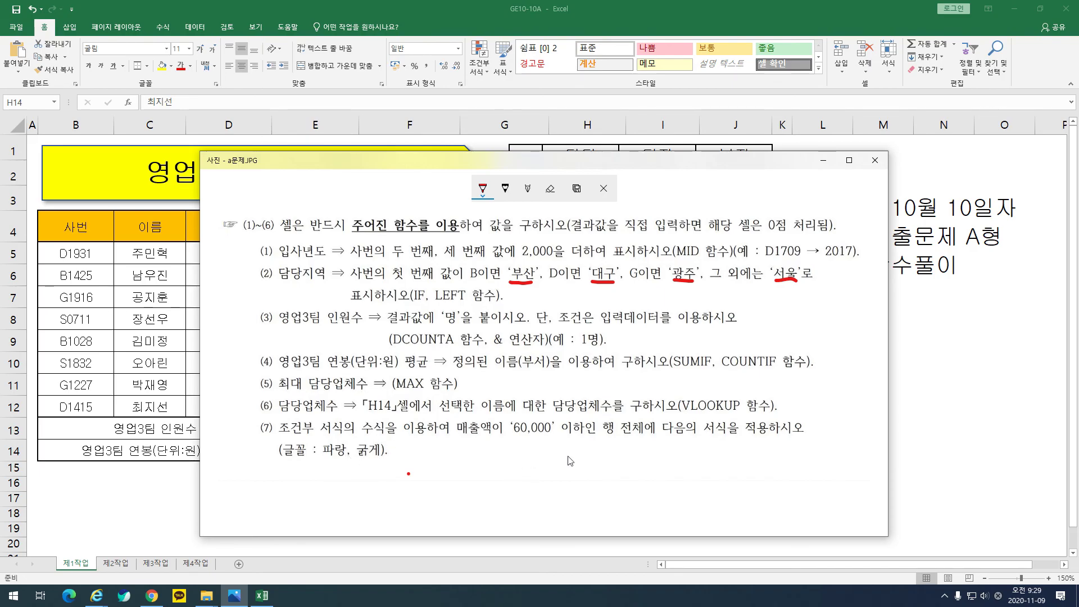
mouse_move(509, 436)
mouse_down()
mouse_move(592, 441)
mouse_move(562, 426)
mouse_move(585, 418)
mouse_move(585, 447)
mouse_up()
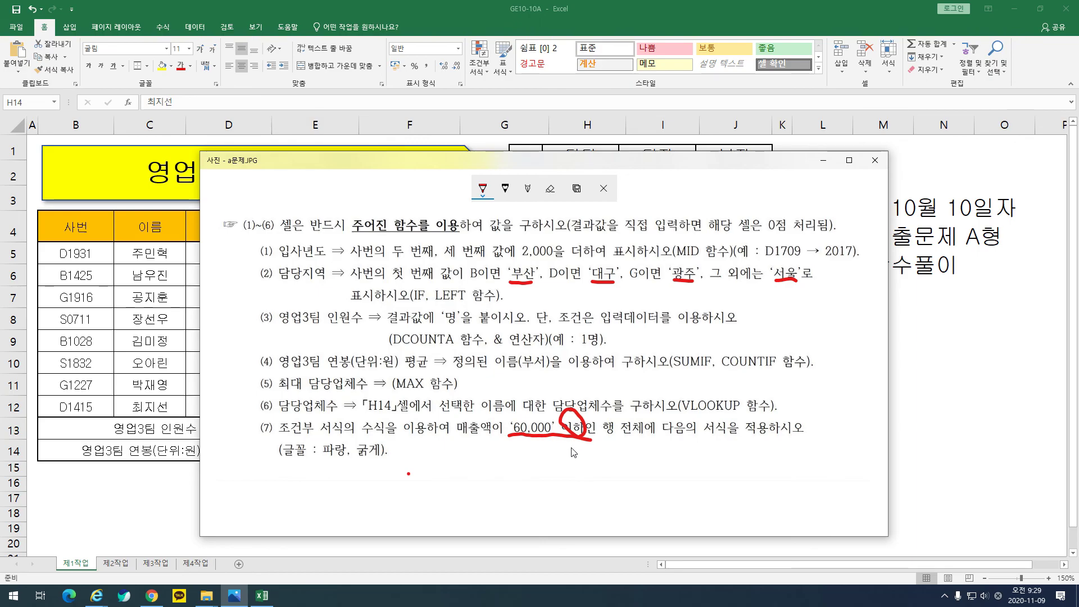
mouse_move(574, 447)
mouse_down()
mouse_move(563, 458)
mouse_move(575, 466)
mouse_move(601, 461)
mouse_up()
drag(274, 430, 394, 436)
drag(494, 166, 590, 149)
key(alt+F4)
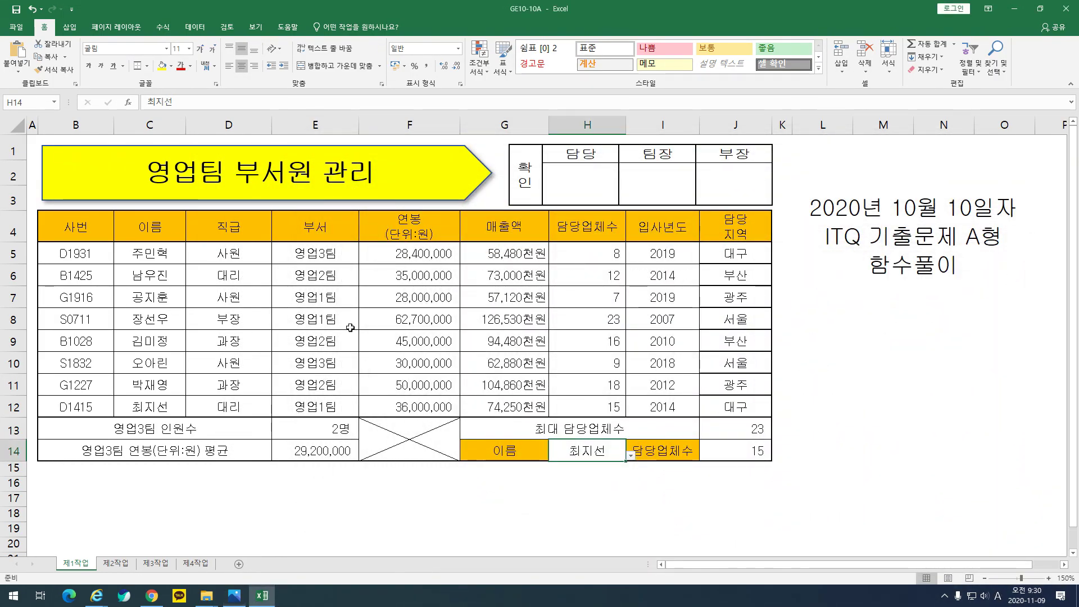
- Check the 매출액 condition by highlighting table rows 5, 7 and 10 across columns B to J
click(307, 346)
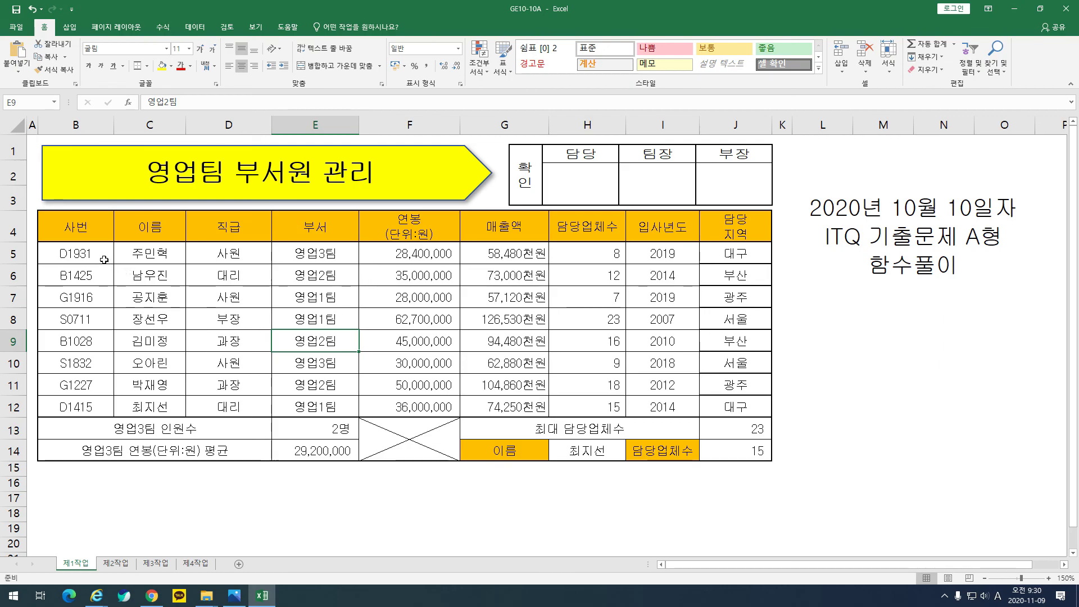
drag(103, 258, 747, 251)
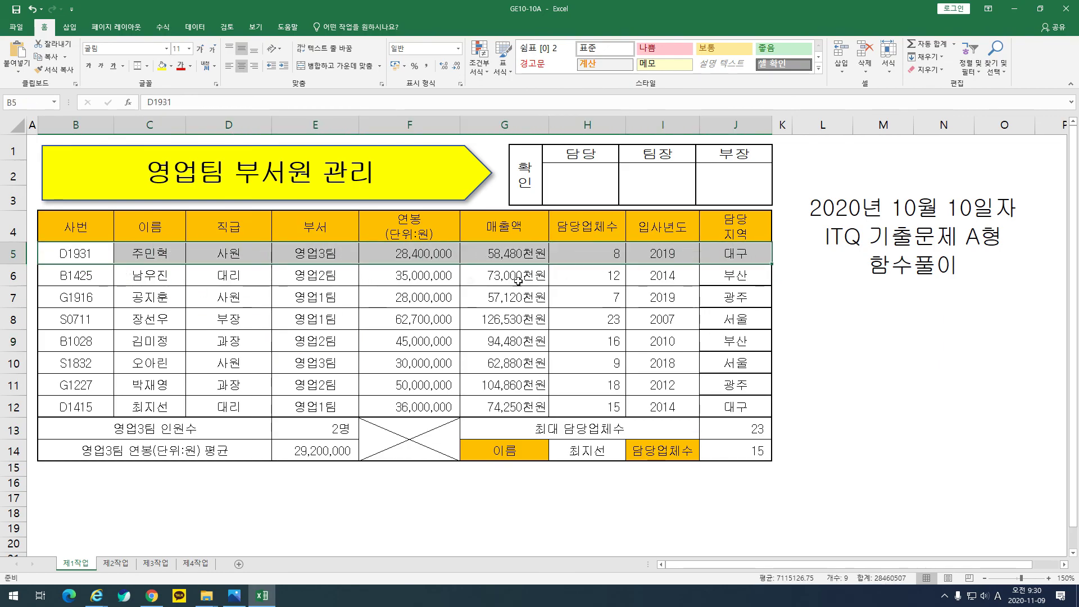
drag(92, 300, 778, 315)
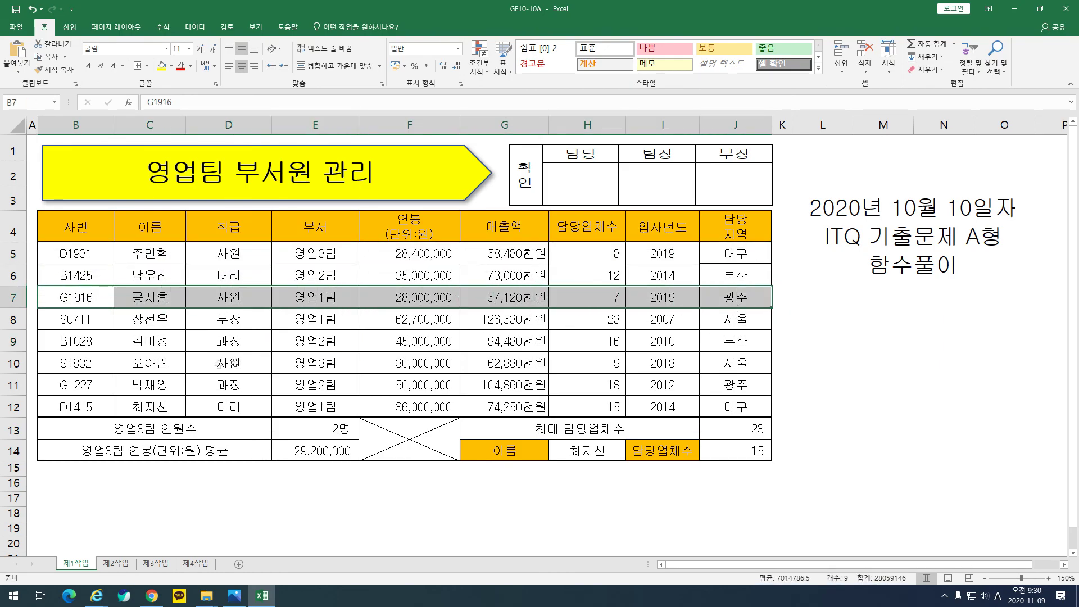
drag(104, 367, 733, 371)
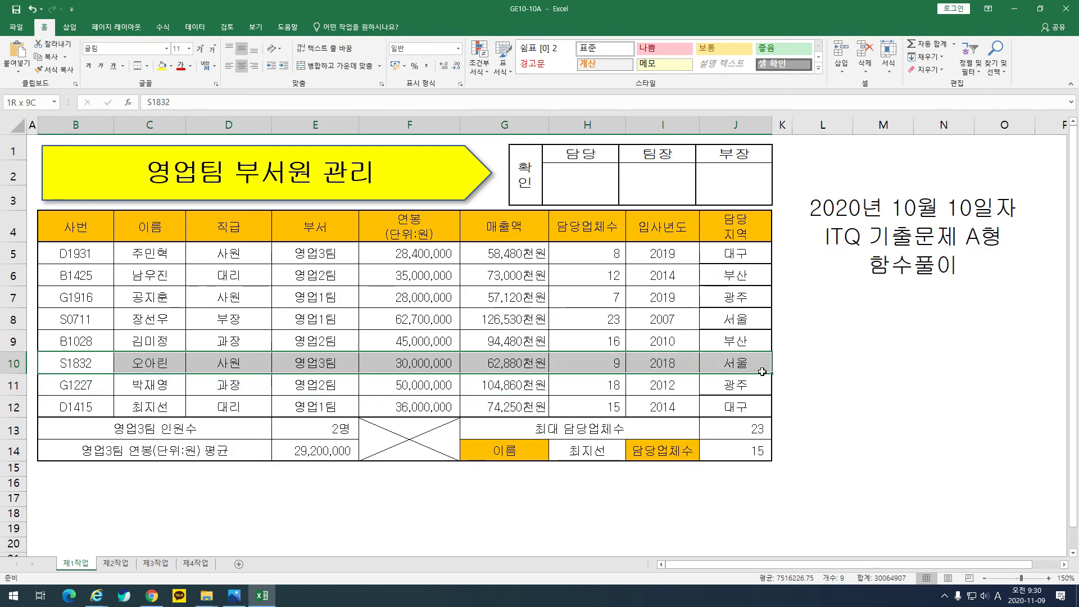
click(504, 319)
- Start a new conditional formatting rule for B5:J12 that uses a formula to determine which cells to format
drag(90, 260, 752, 416)
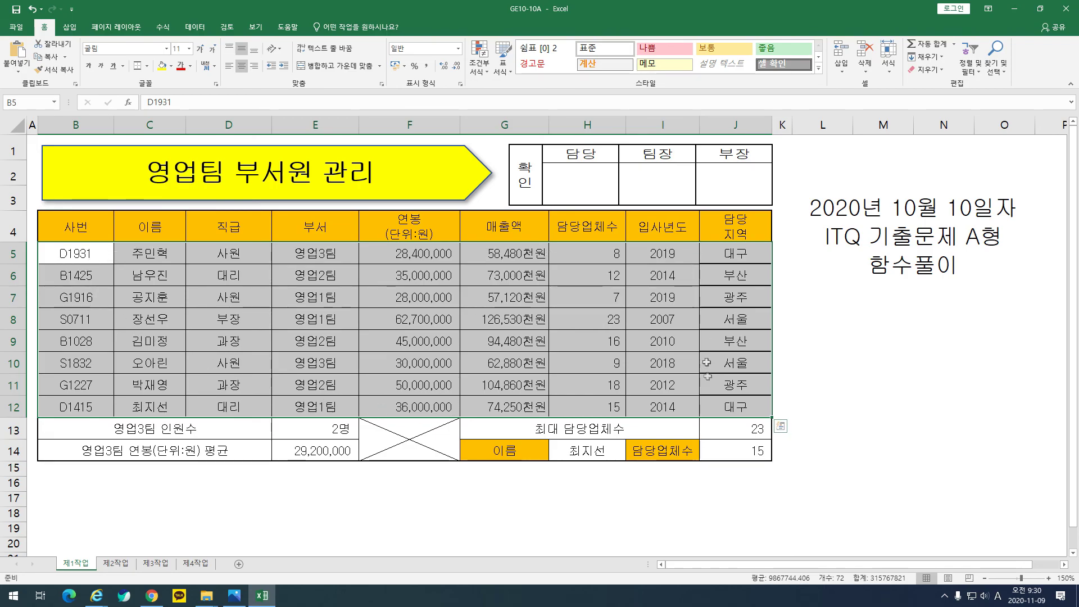
click(489, 73)
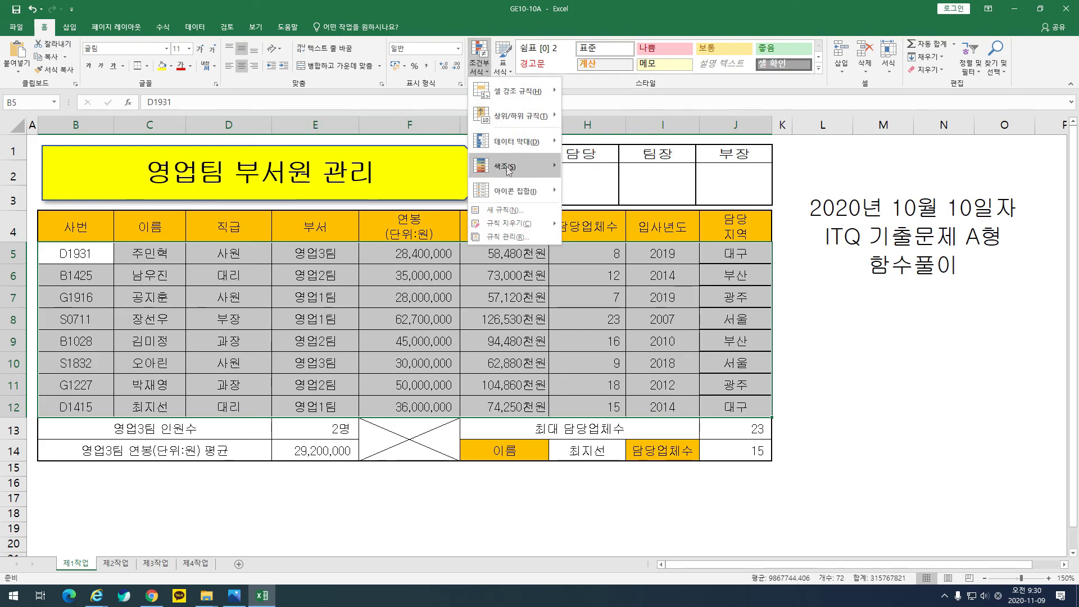
click(514, 212)
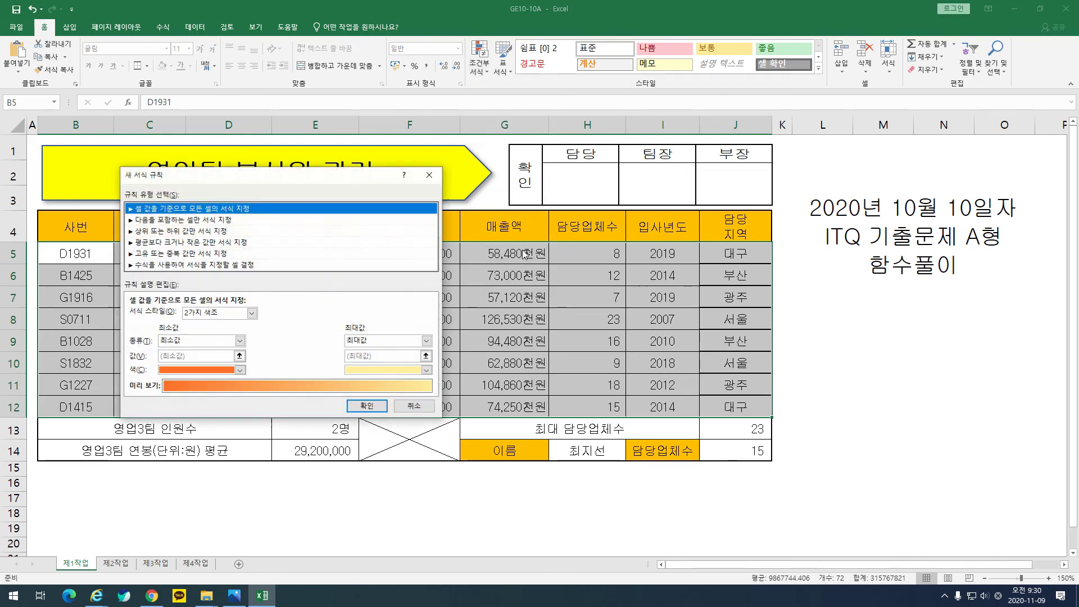
drag(303, 173, 626, 243)
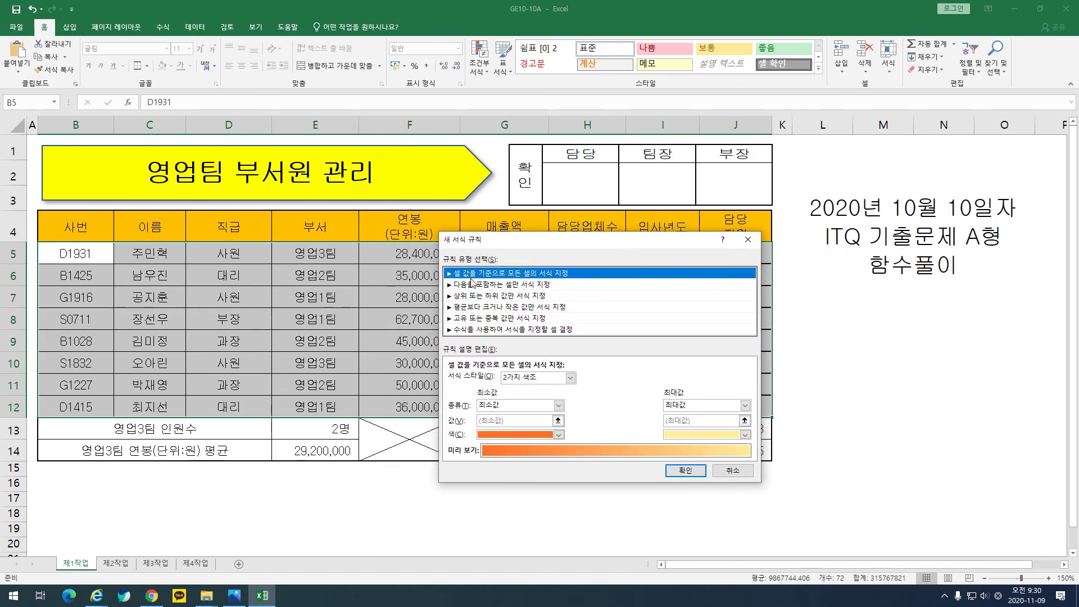
click(502, 331)
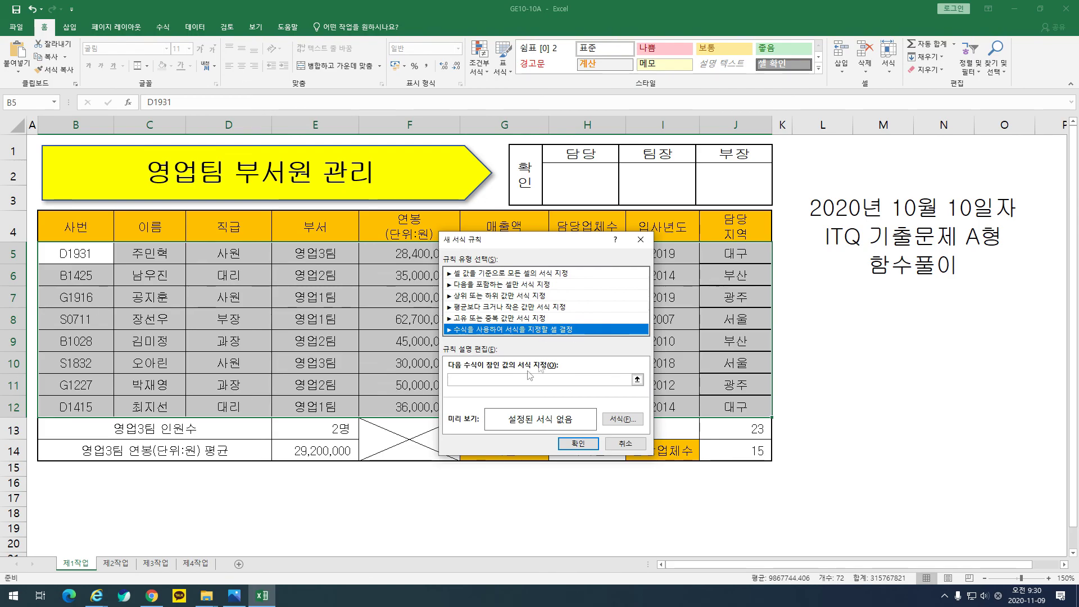
- Set the rule formula to =$G5<=60000, fixing only the 매출액 column in the cell reference
click(490, 380)
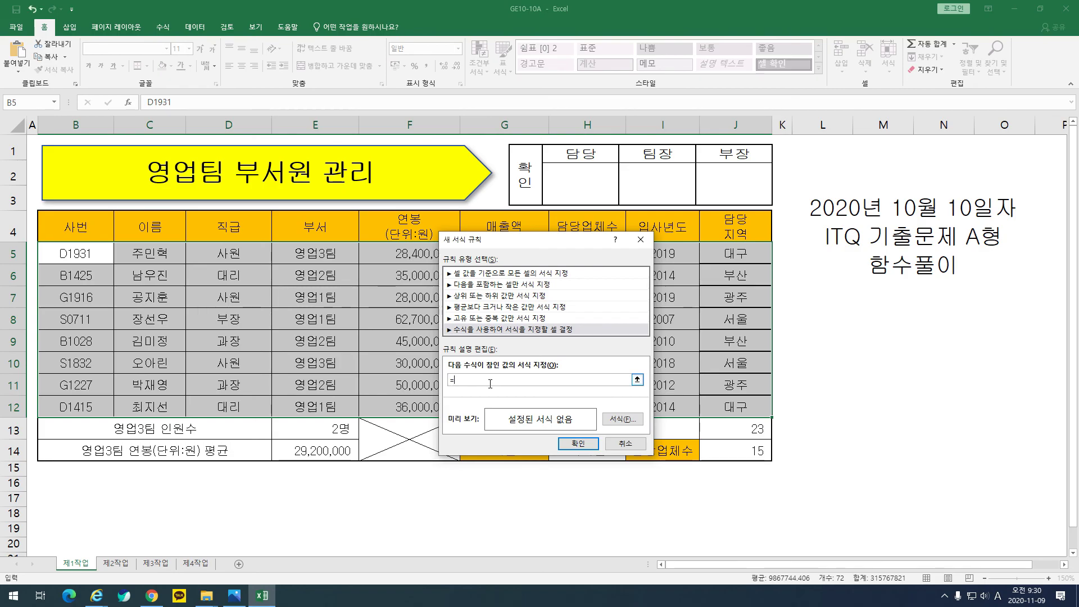
drag(540, 245, 774, 295)
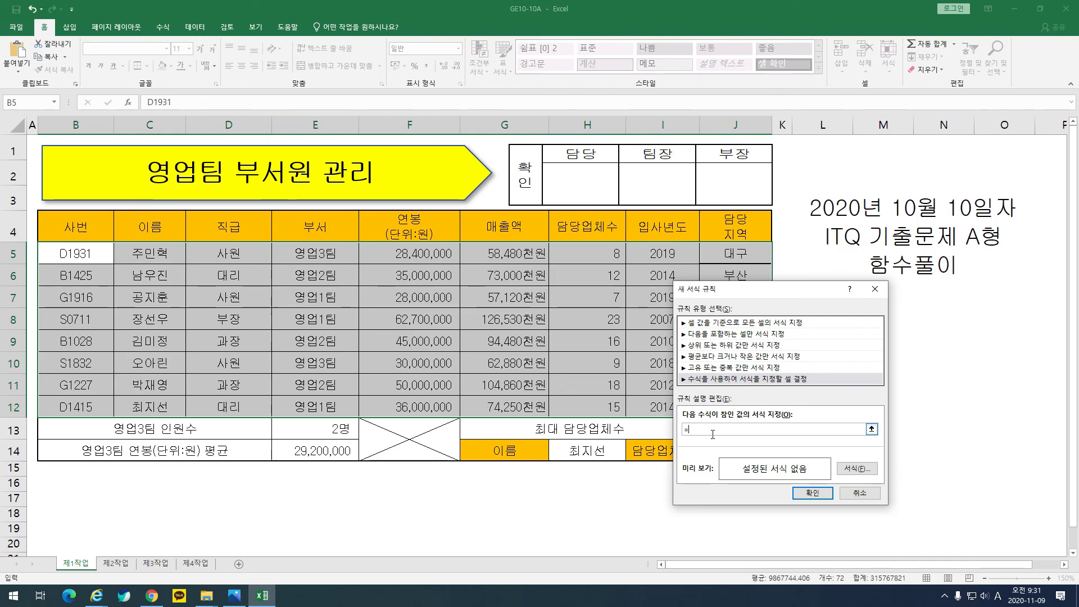
click(520, 257)
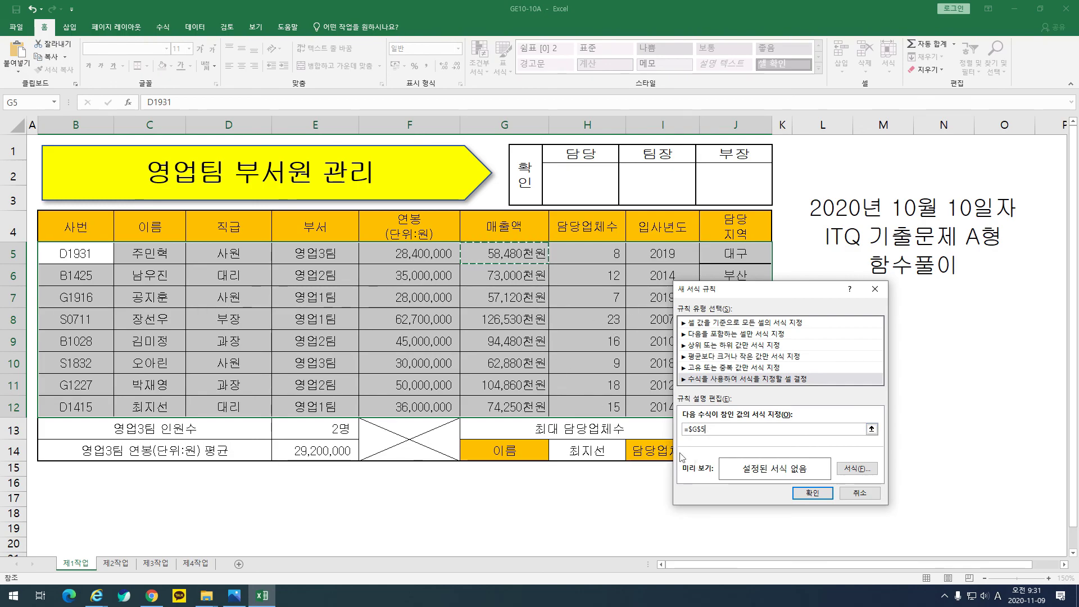
key(F4)
key(F4)
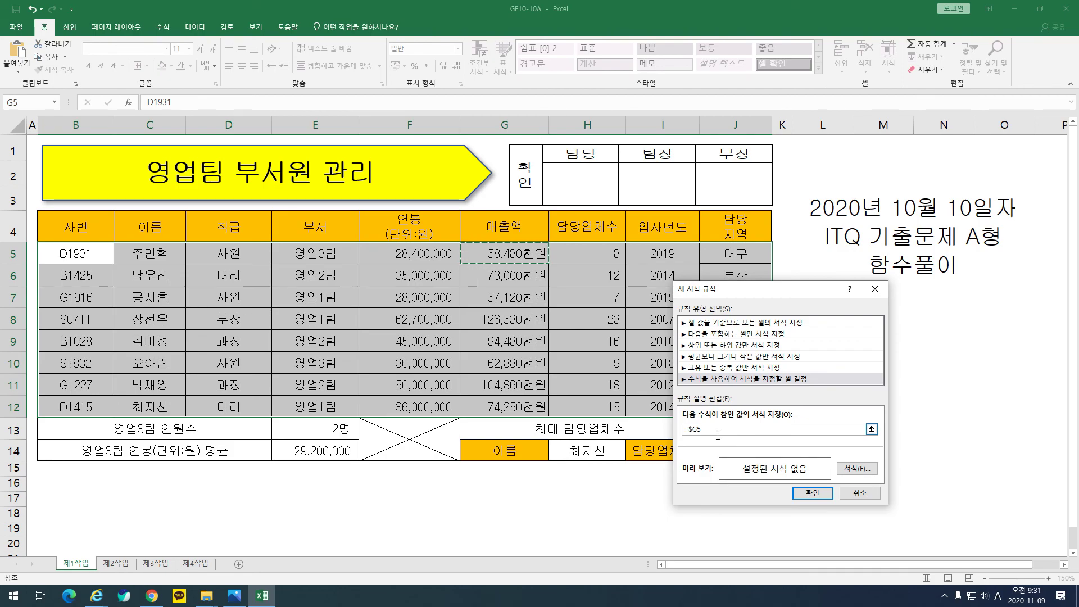
drag(699, 432, 694, 433)
click(703, 435)
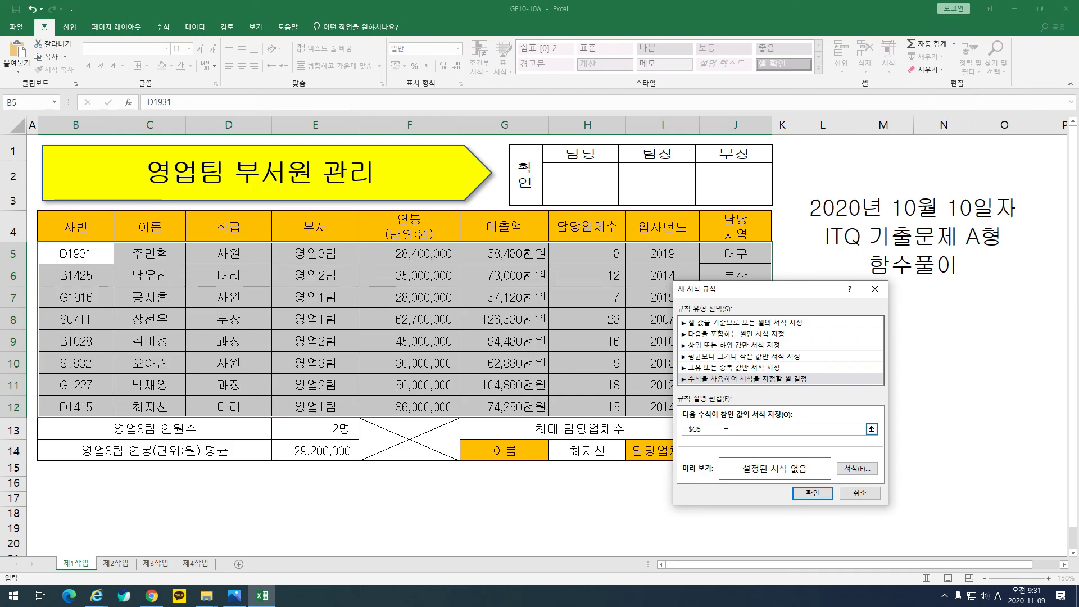
text(<=60000)
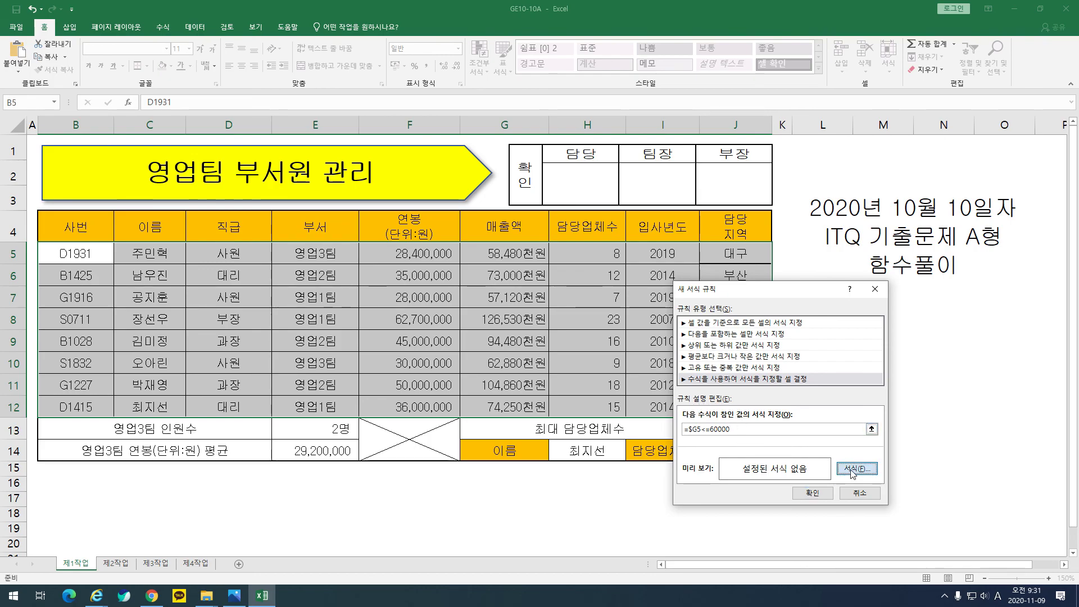
- Format the rule's matching cells with blue, bold (굵게) font and apply the conditional formatting rule
click(852, 474)
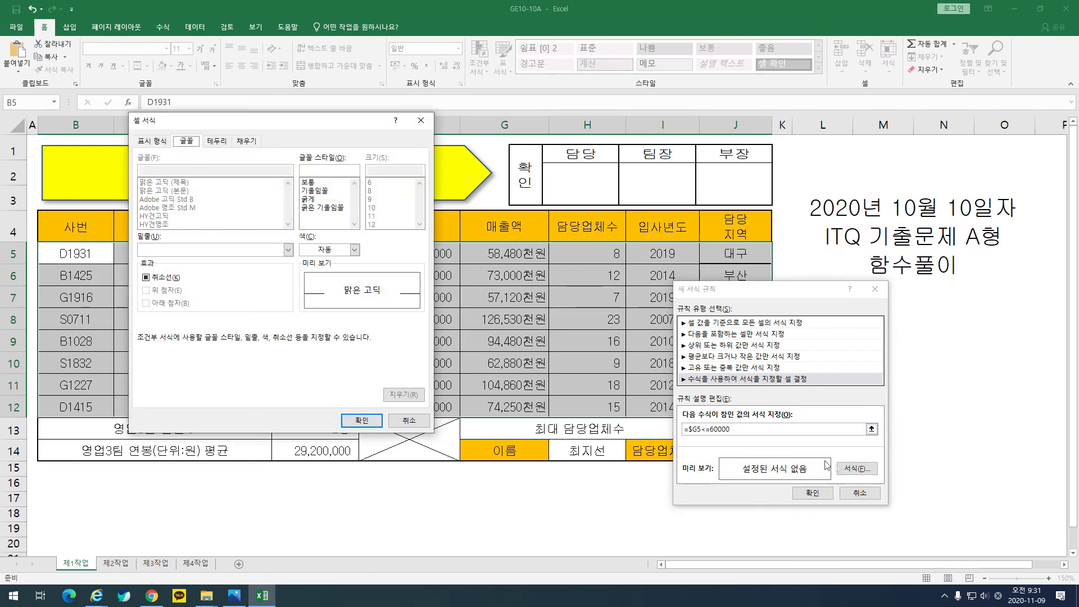
click(355, 251)
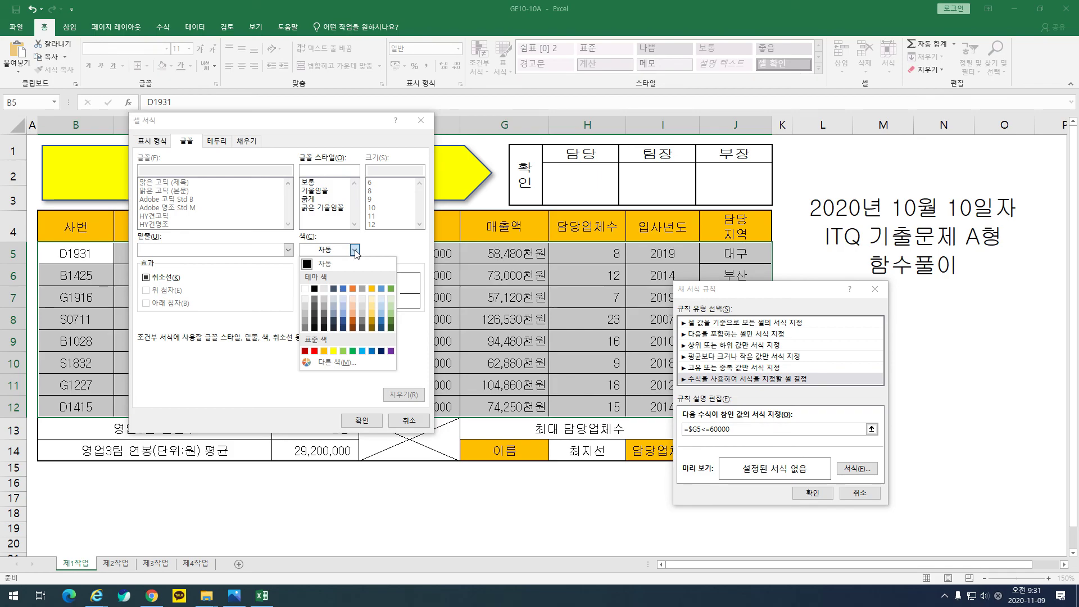
click(371, 352)
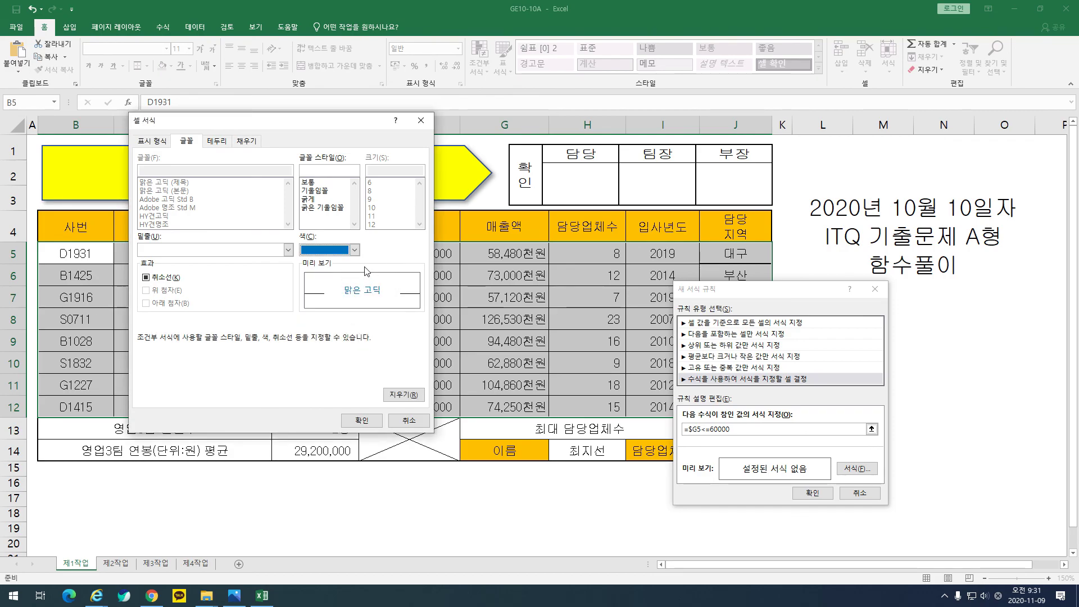
click(314, 200)
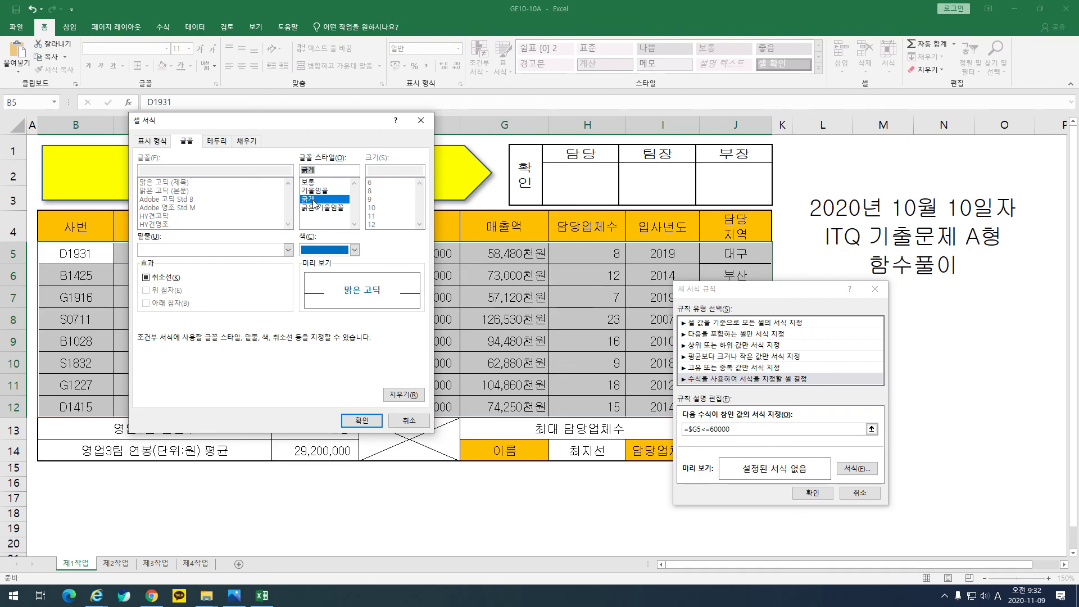
click(362, 421)
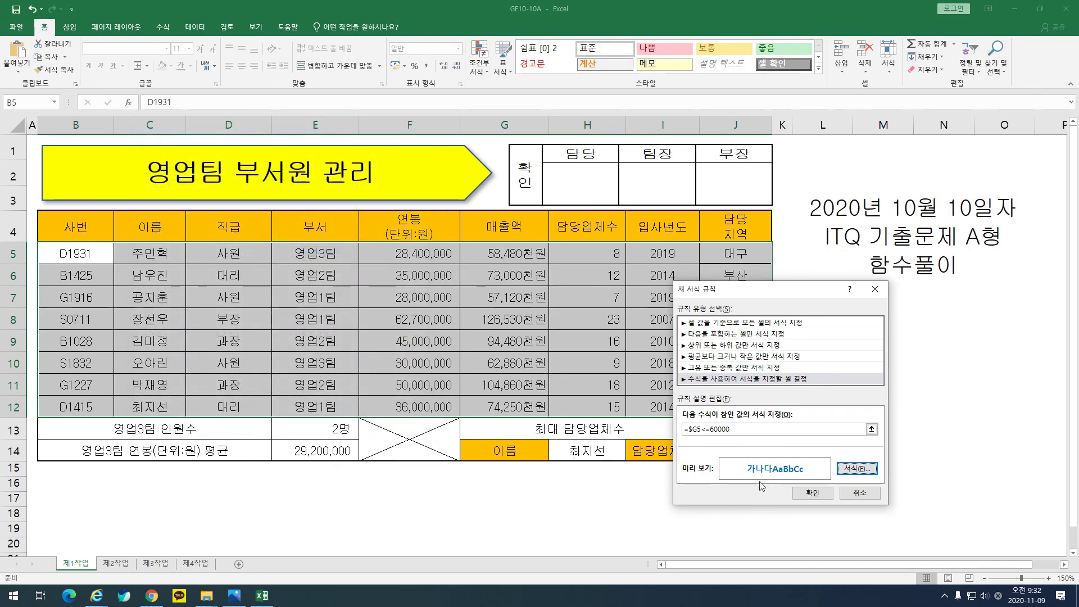
click(813, 494)
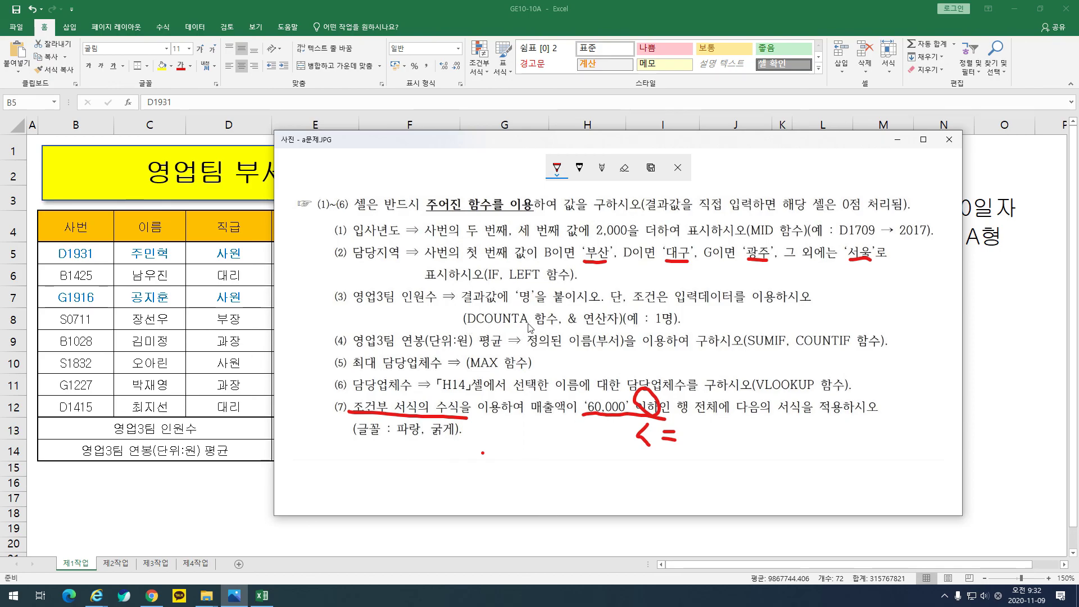
- Move the problem image off the sheet and review the 부서 values in E5:E12 against the count formula in E13
drag(491, 140, 1078, 174)
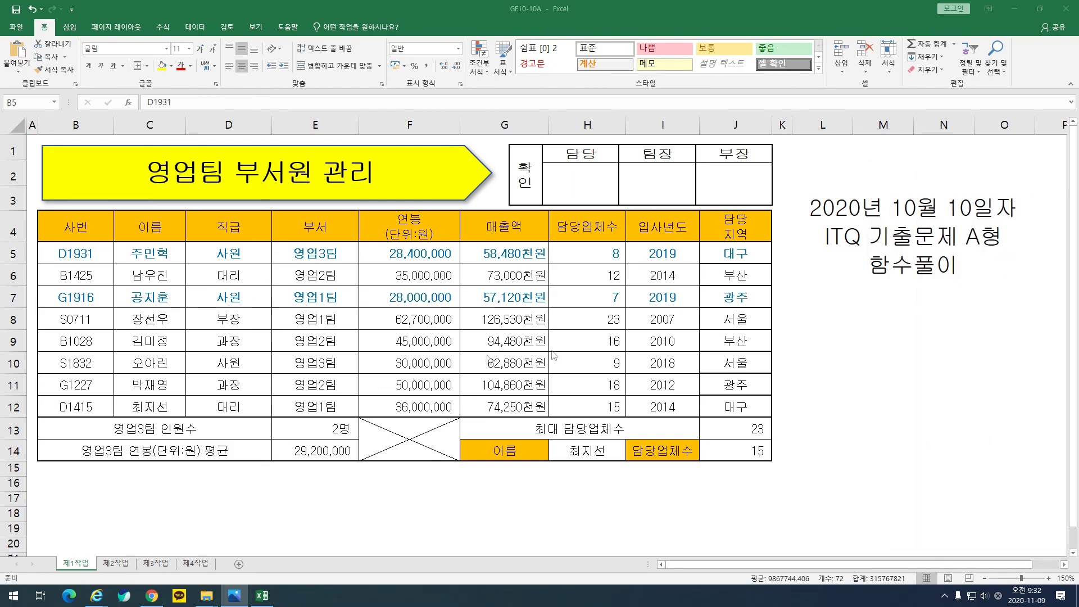
click(313, 449)
click(327, 433)
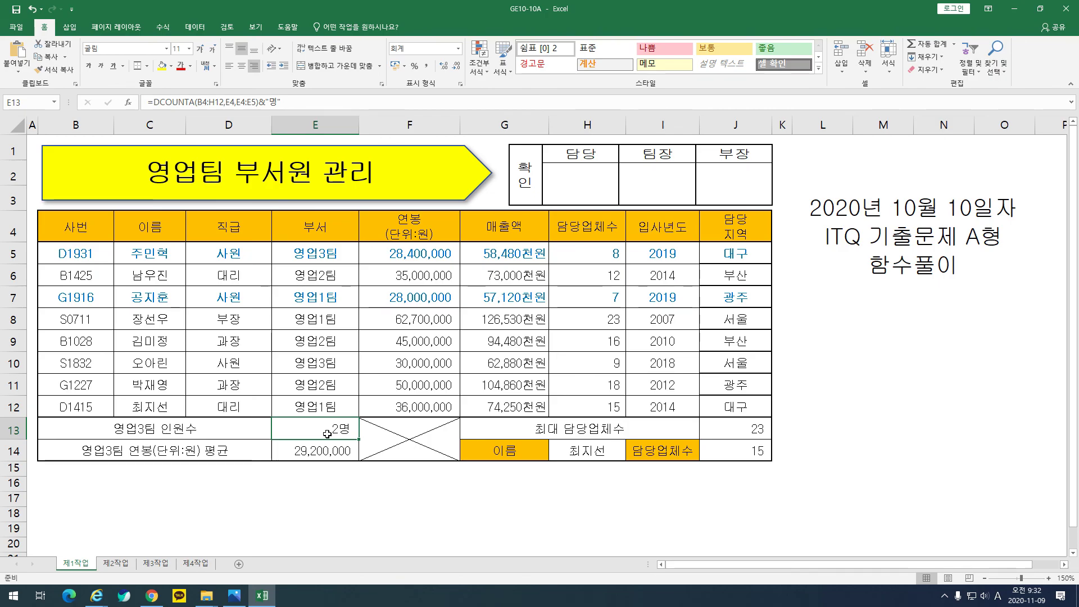
drag(337, 261, 337, 409)
click(335, 434)
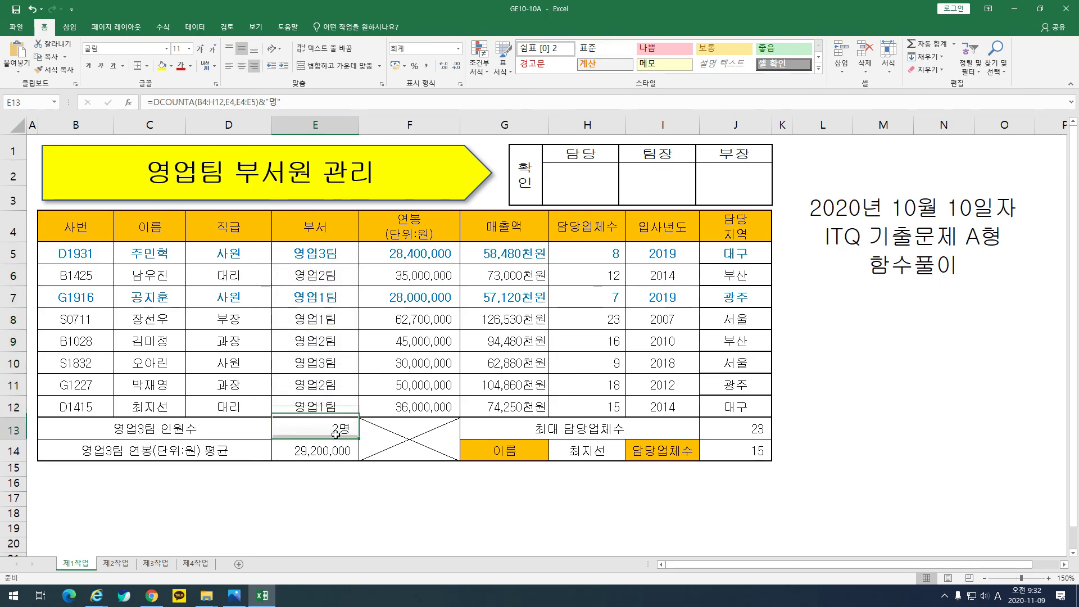
- Try DCOUNT instead of DCOUNTA in the E13 formula and check it against the text values in E5:E12
double_click(335, 434)
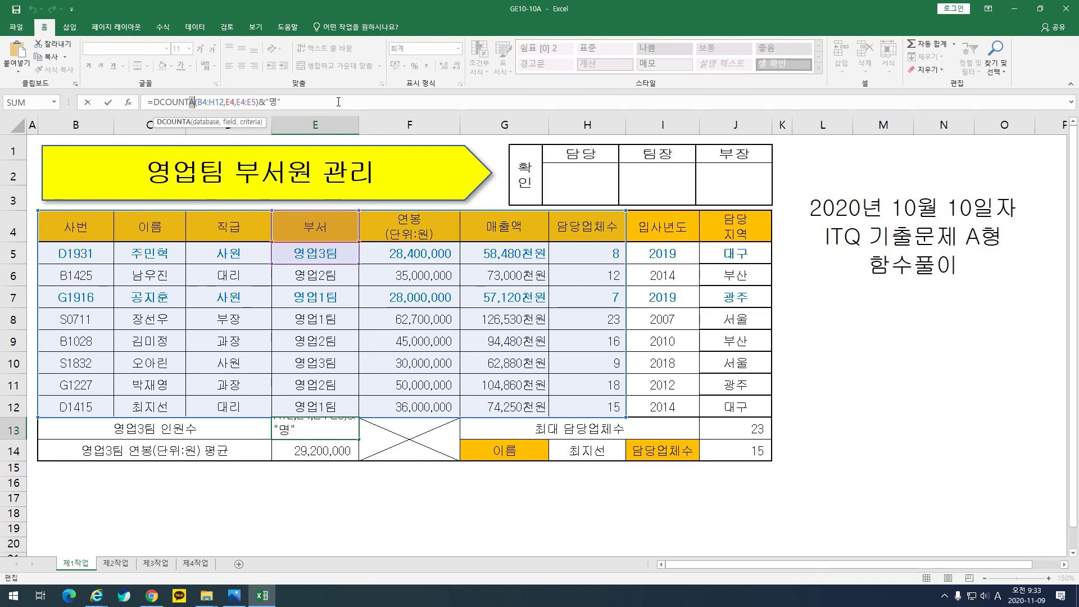
key(BackSpace)
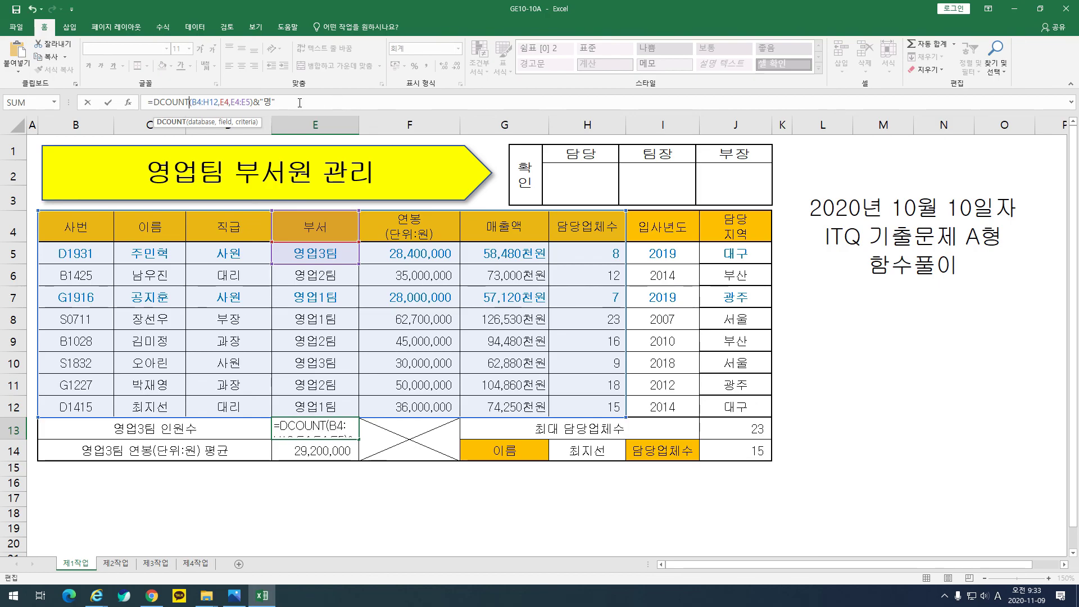
key(ctrl+Return)
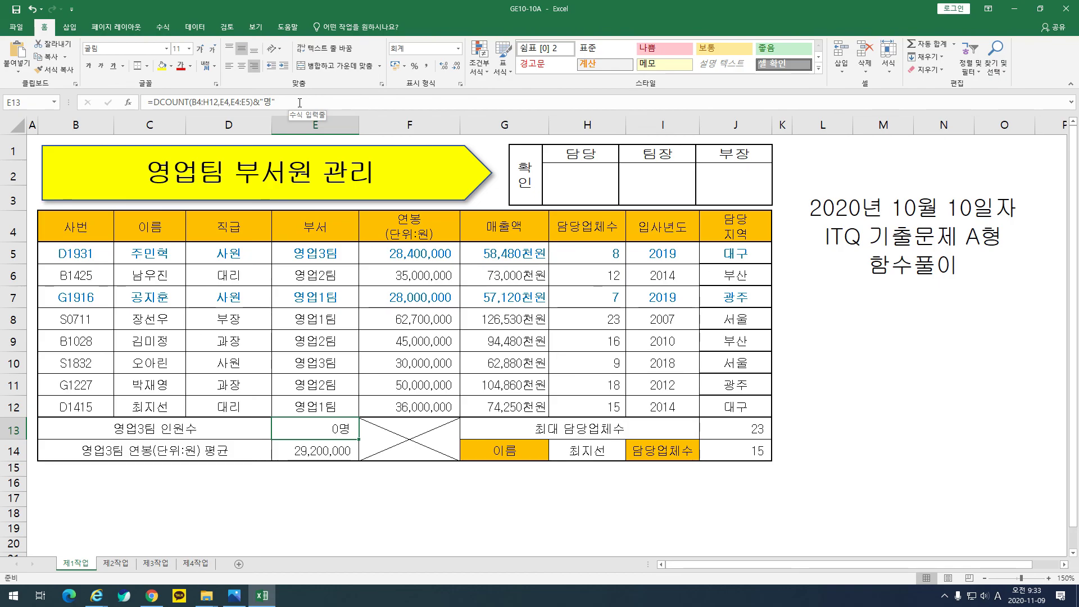
drag(337, 254, 335, 410)
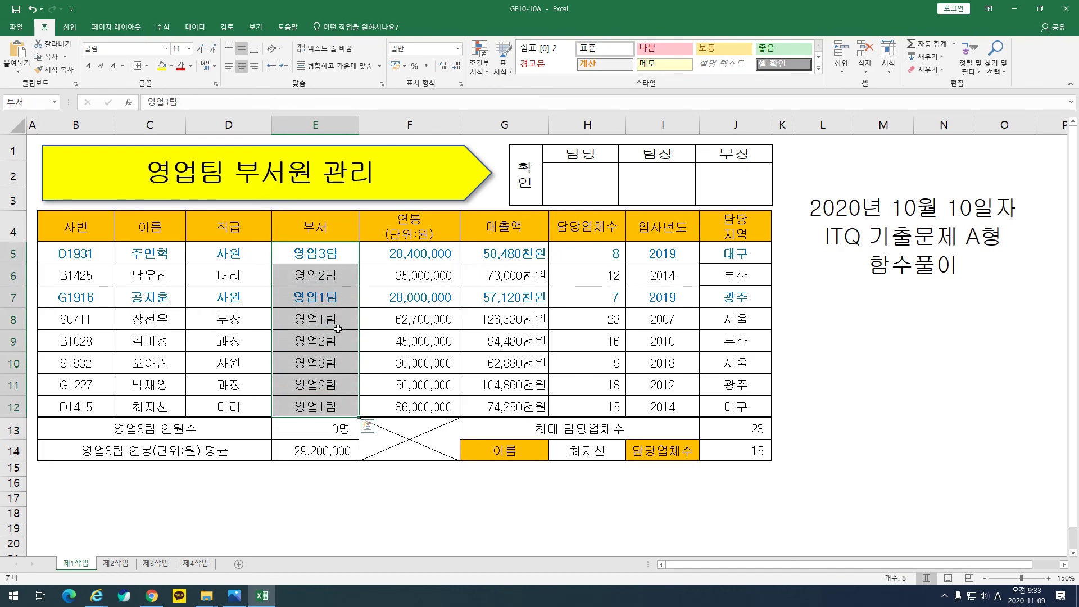
click(322, 427)
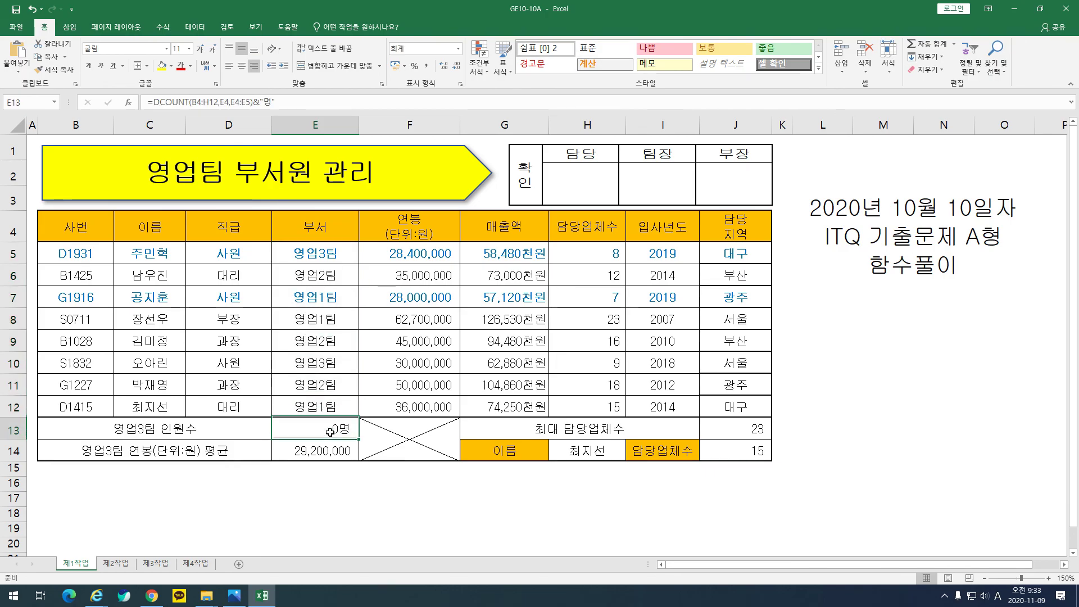
- Restore the E13 formula to =DCOUNTA(B4:H12,E4,E4:E5)&"명"
click(193, 105)
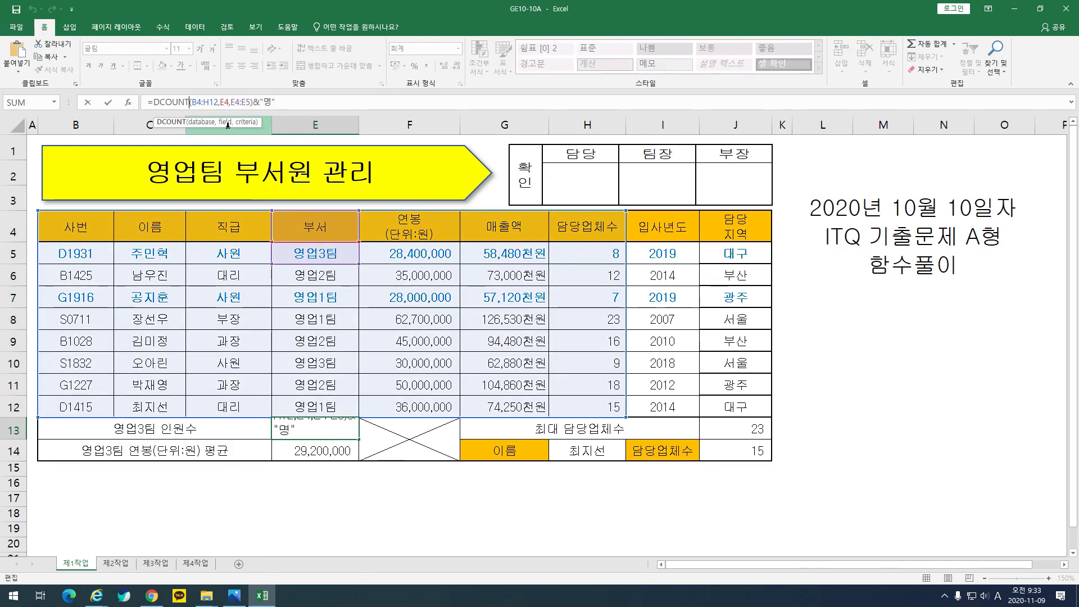
text(A)
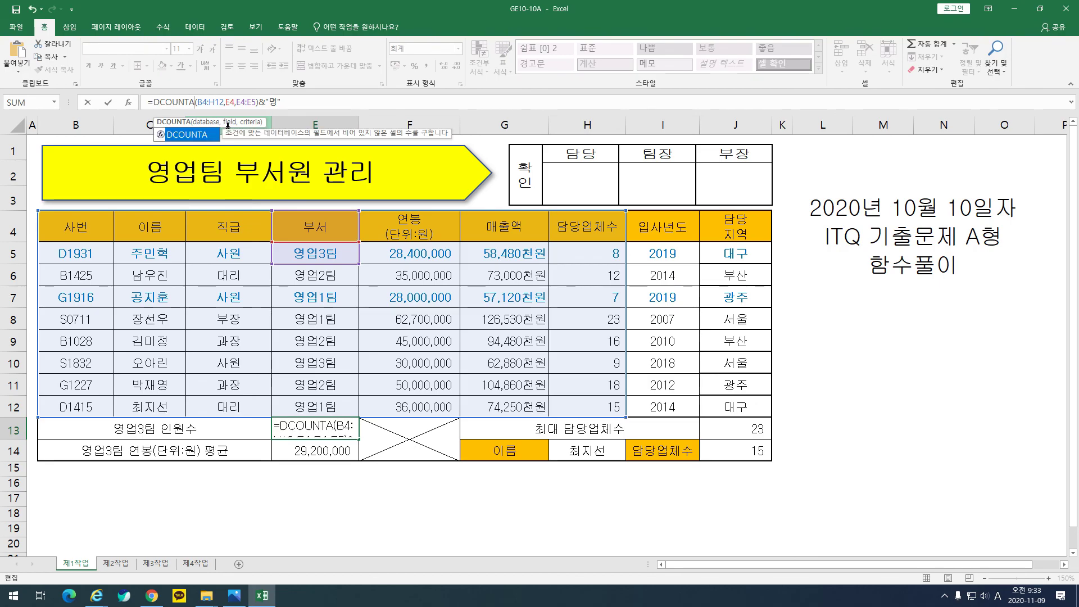
key(ctrl+Return)
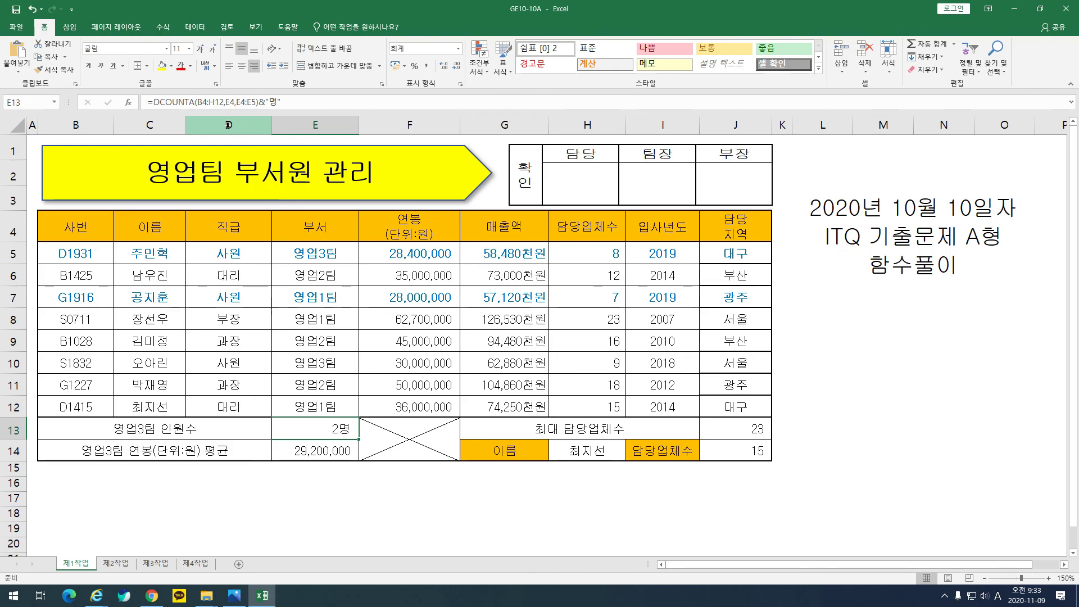
- Compare the text column 부서 with the numeric columns 연봉 and 담당업체수 as possible count fields for E13
drag(329, 254, 327, 418)
drag(438, 256, 436, 409)
click(341, 432)
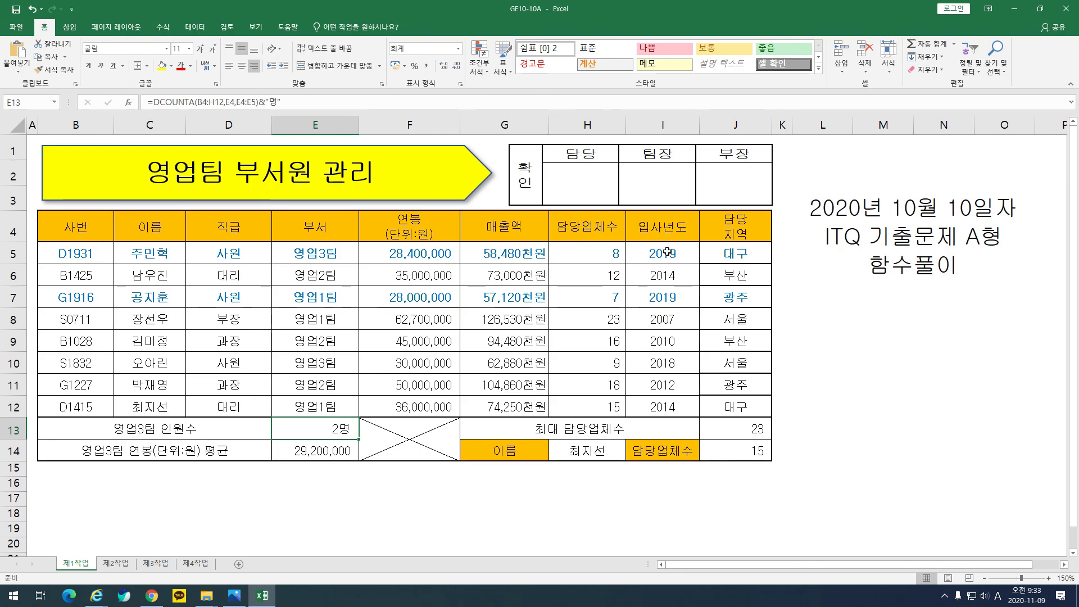
drag(614, 254, 616, 412)
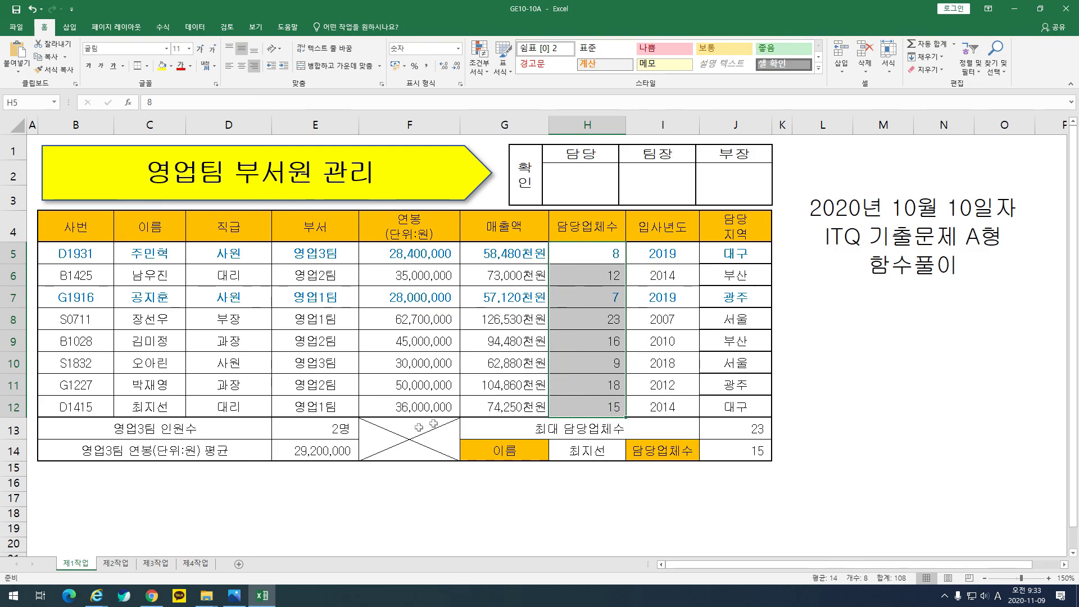
click(343, 433)
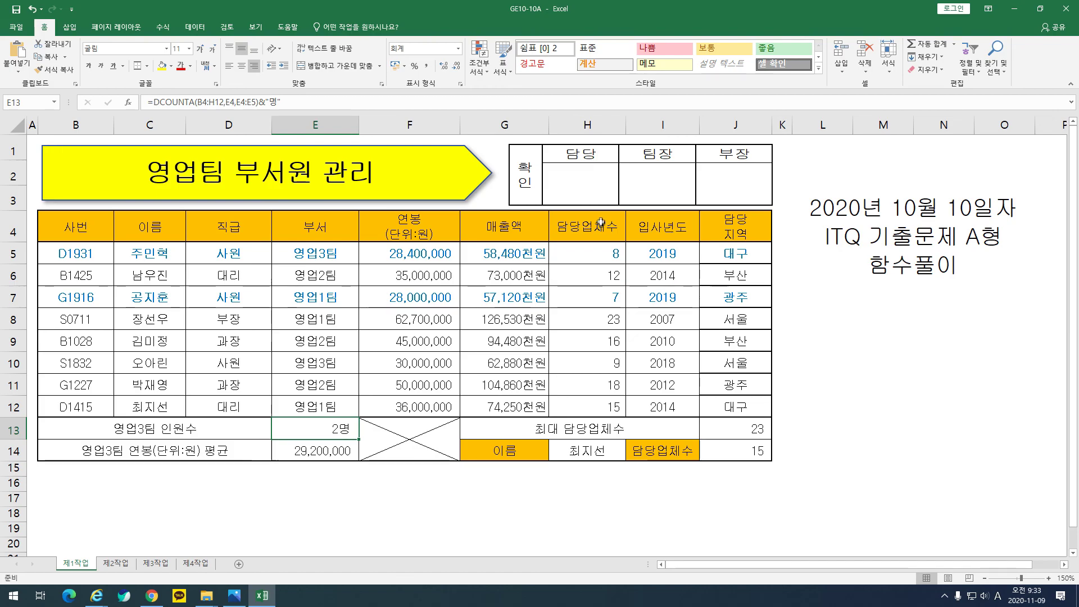
drag(609, 255, 598, 408)
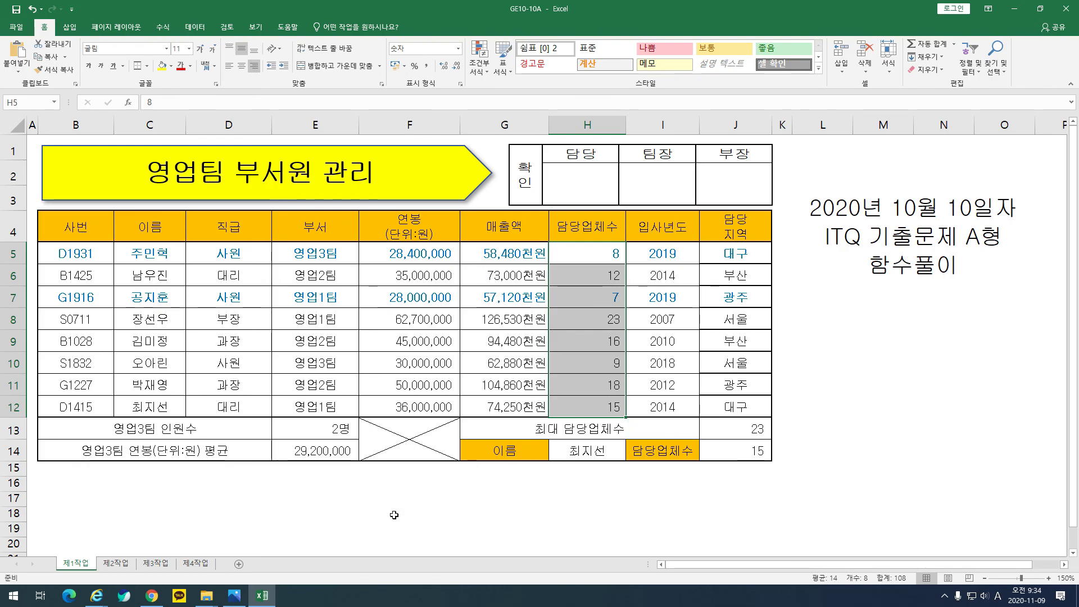
- Examine the SUMIF and COUNTIF parts of the average salary formula in E14
click(351, 455)
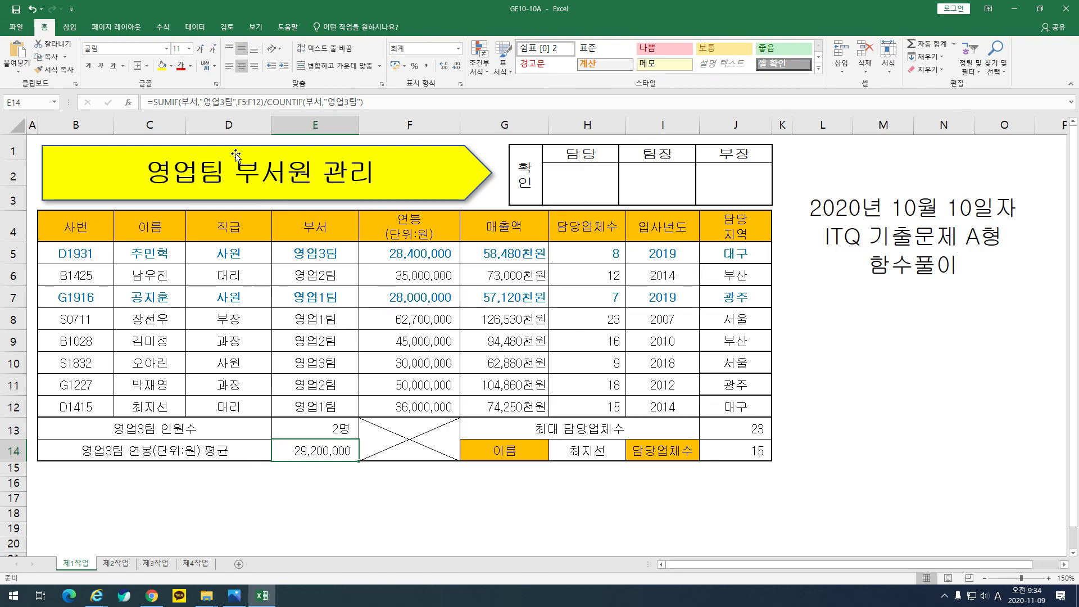
drag(153, 102, 178, 102)
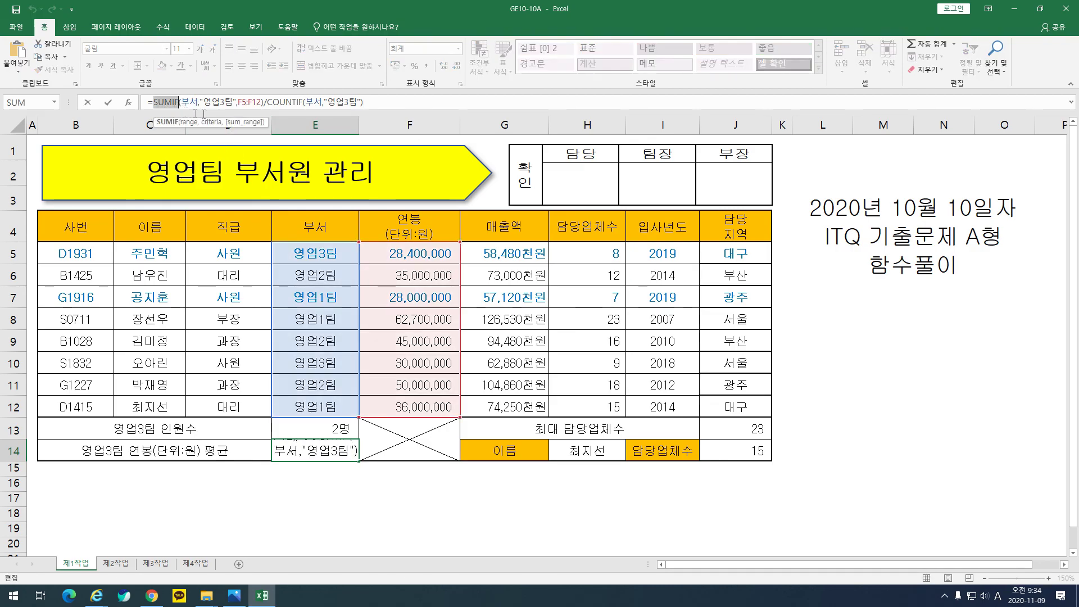
drag(267, 103, 303, 104)
click(394, 105)
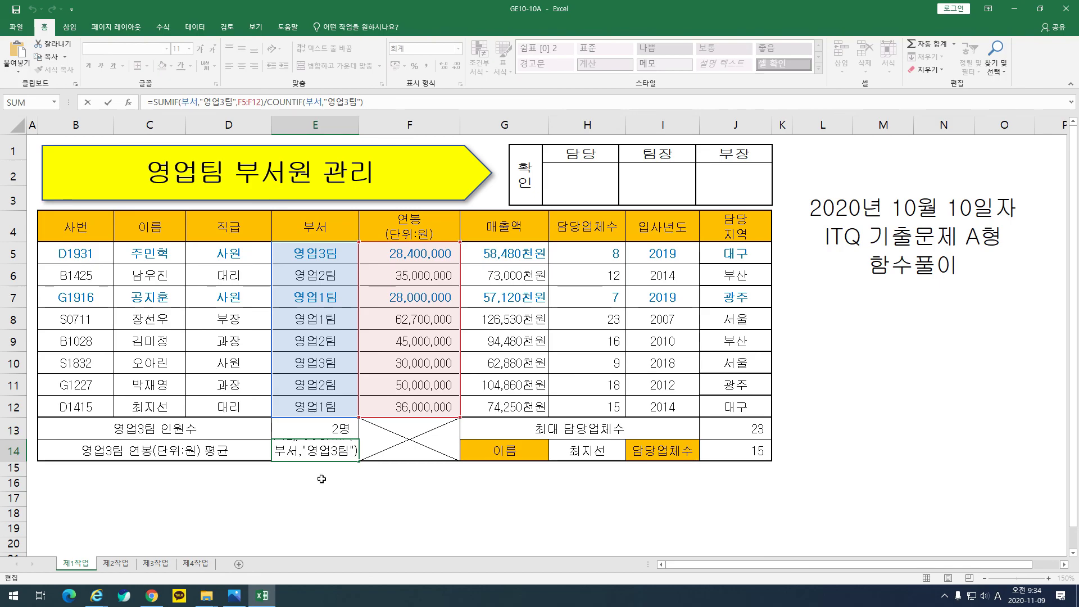
key(Return)
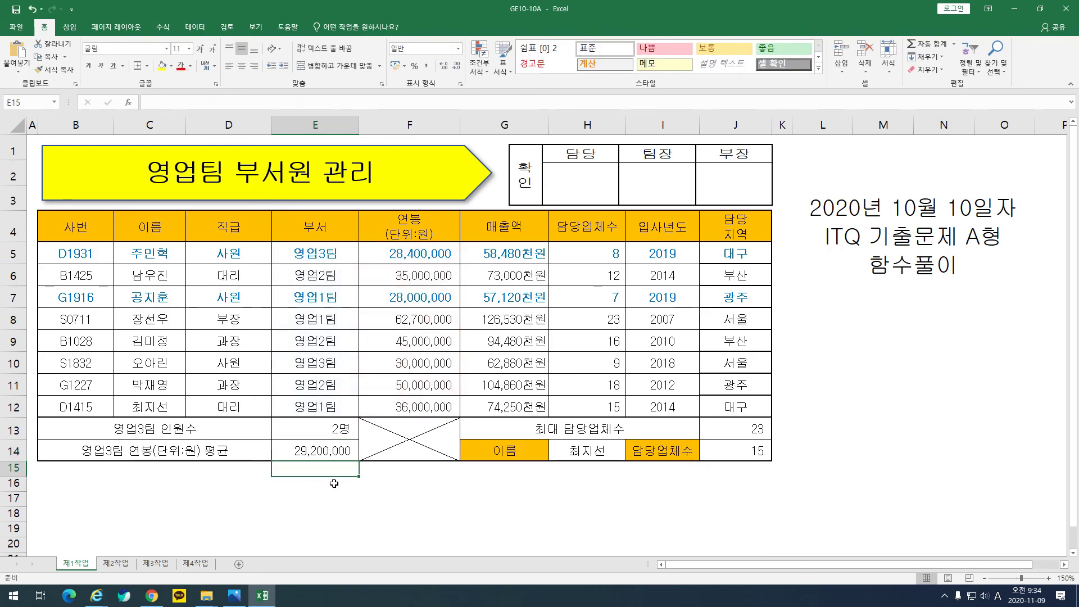
- Enter =DAVERAGE(B4:H12,F4,E4:E5) in E15 to calculate the average salary of 영업3팀
text(=)
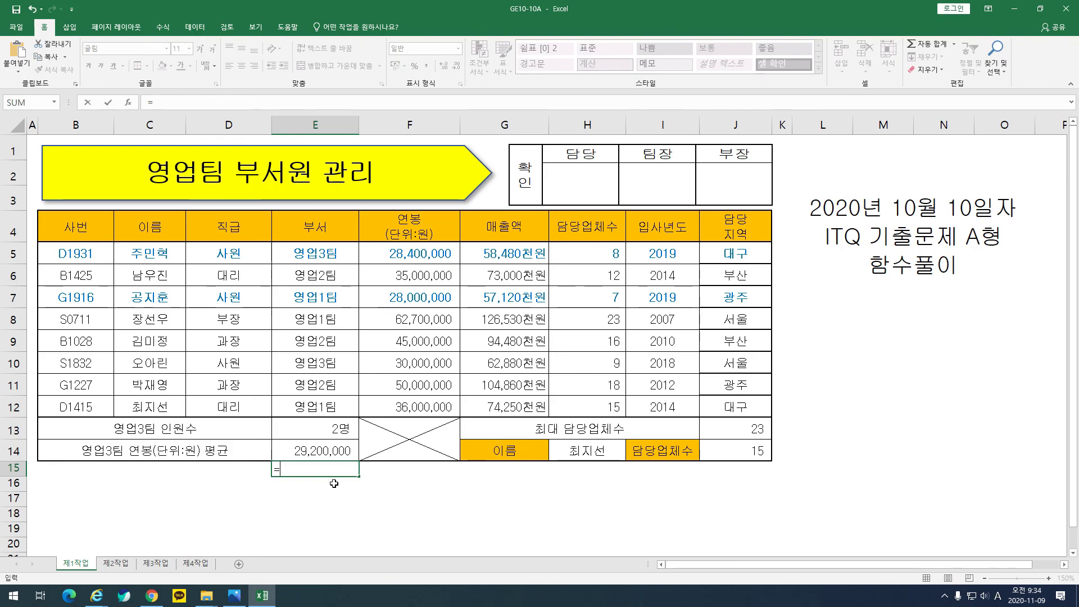
text(da)
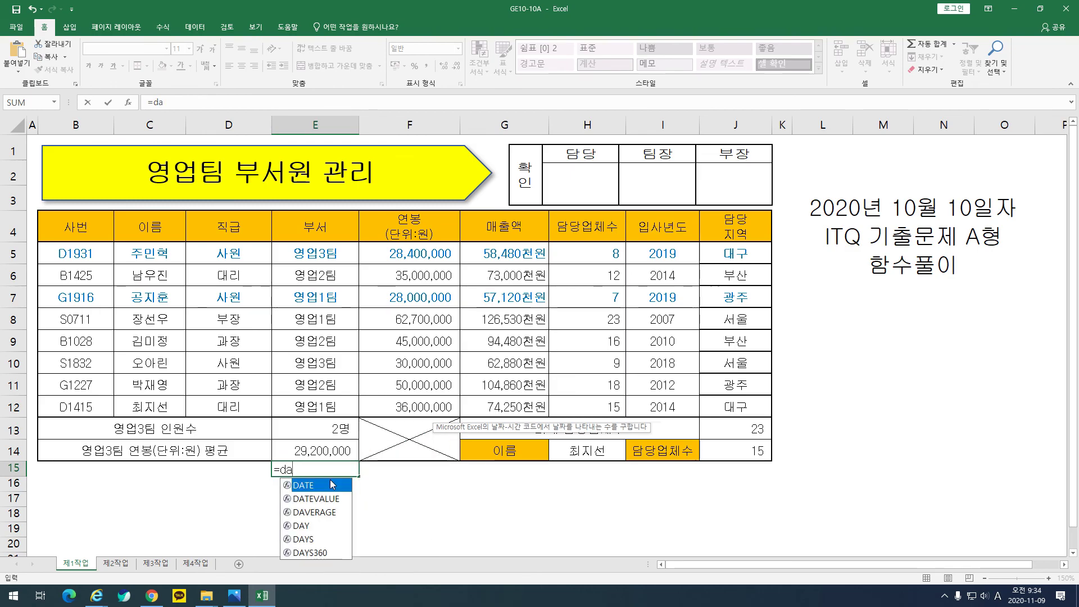
text(ver)
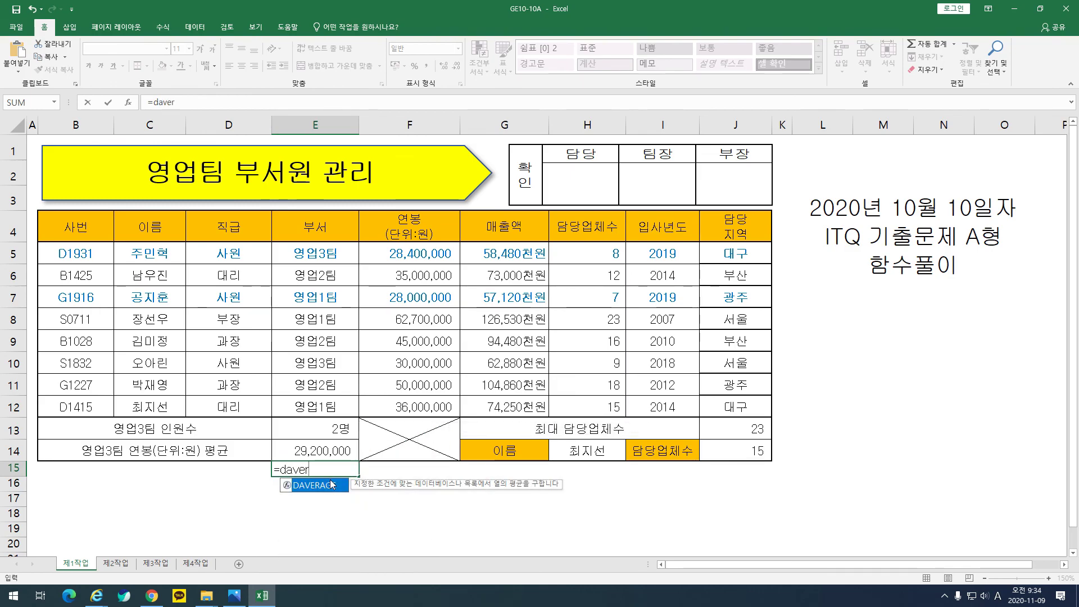
text(age()
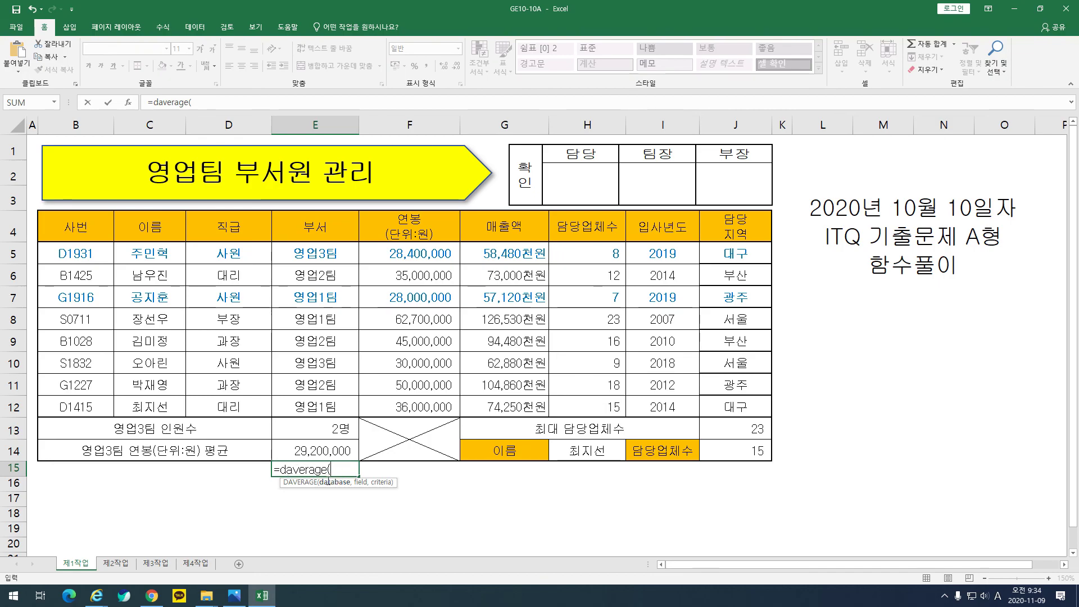
drag(81, 224, 585, 410)
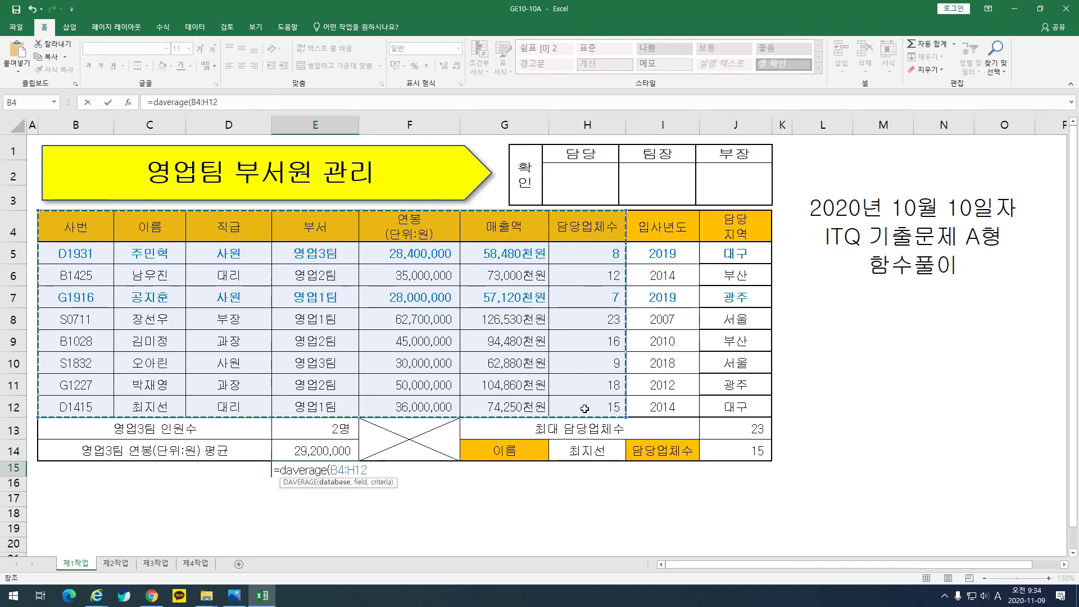
text(,)
click(418, 239)
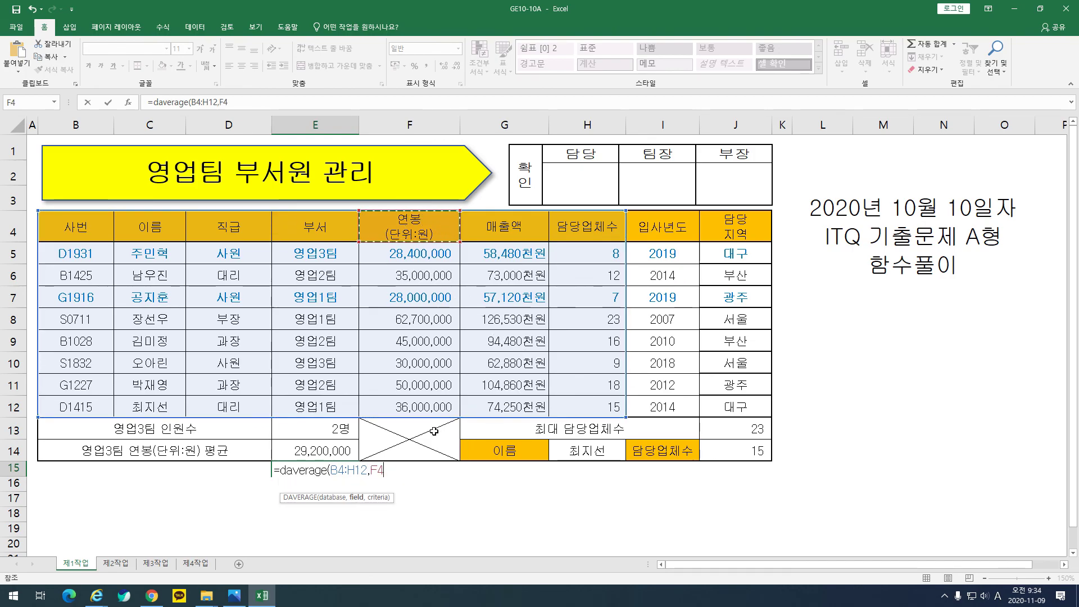
text(,)
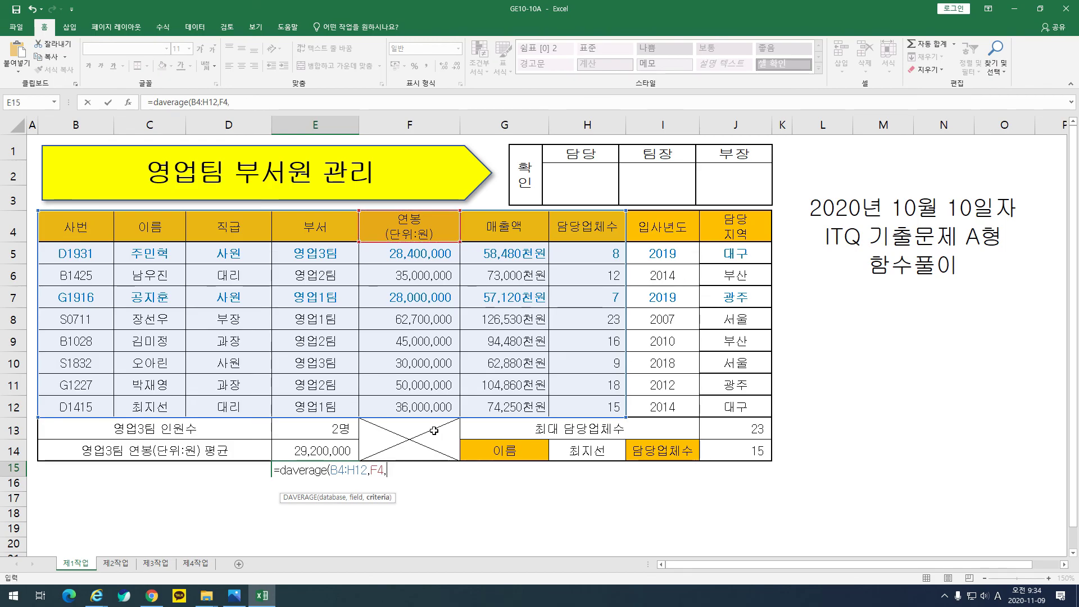
click(335, 231)
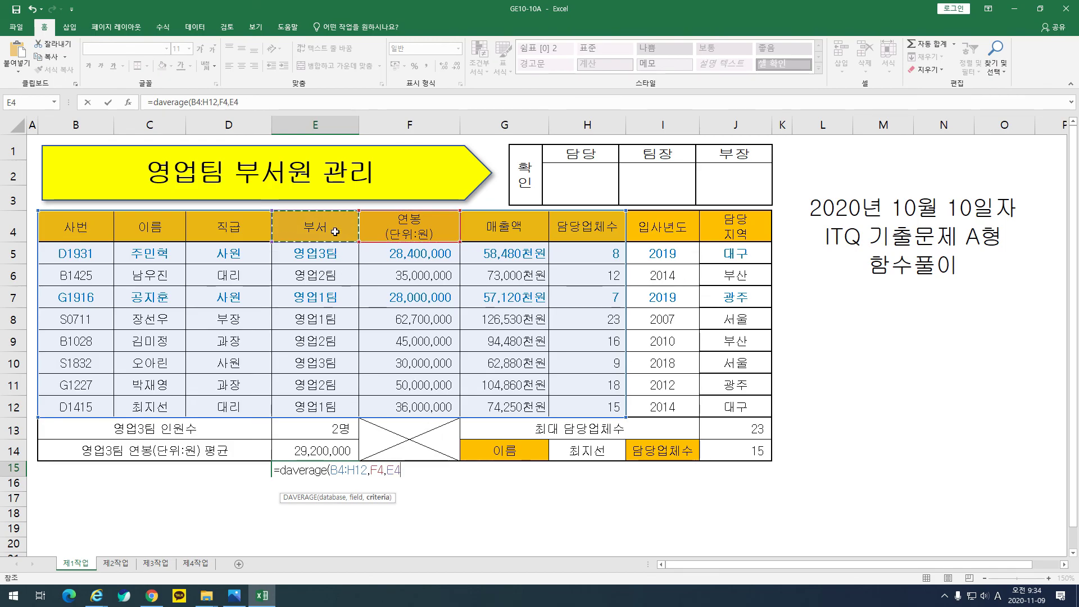
drag(334, 233, 331, 259)
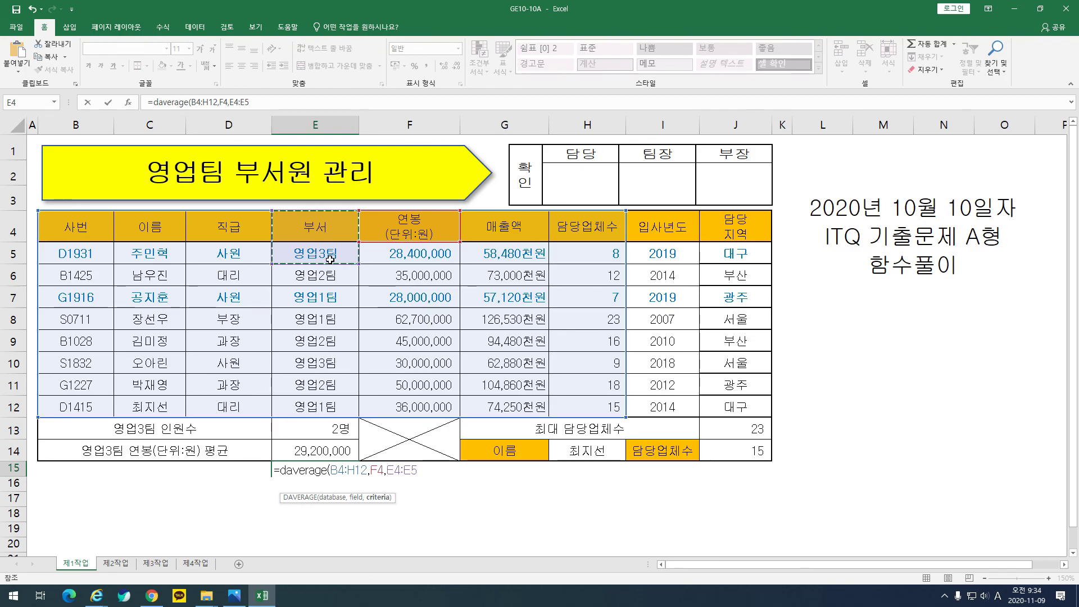
text())
key(ctrl+Return)
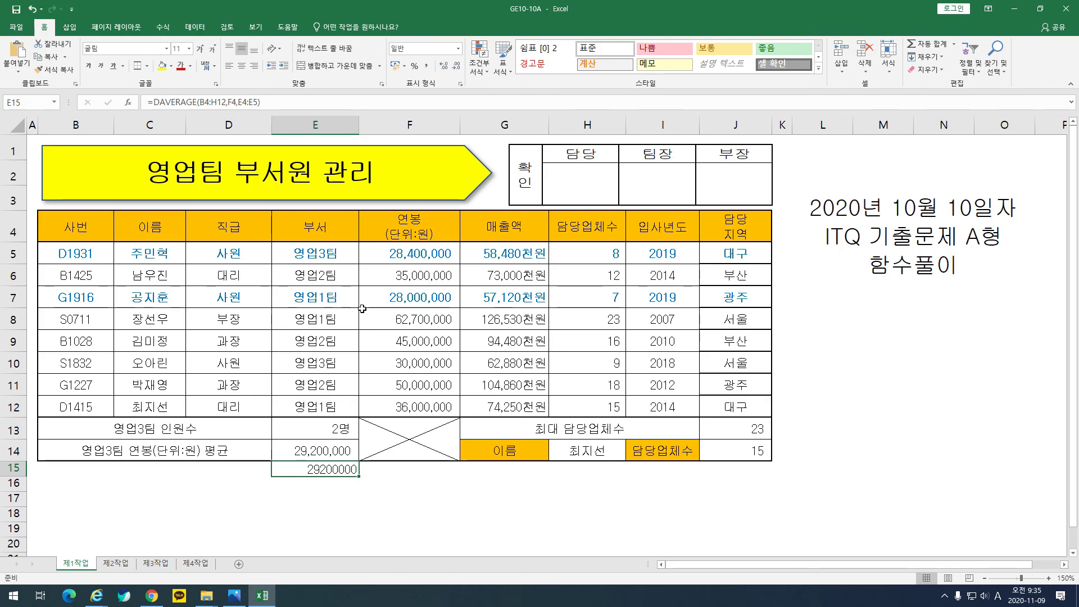
- Examine the data table and the criteria cells E4:E5 that the DAVERAGE formula in E15 refers to
click(337, 231)
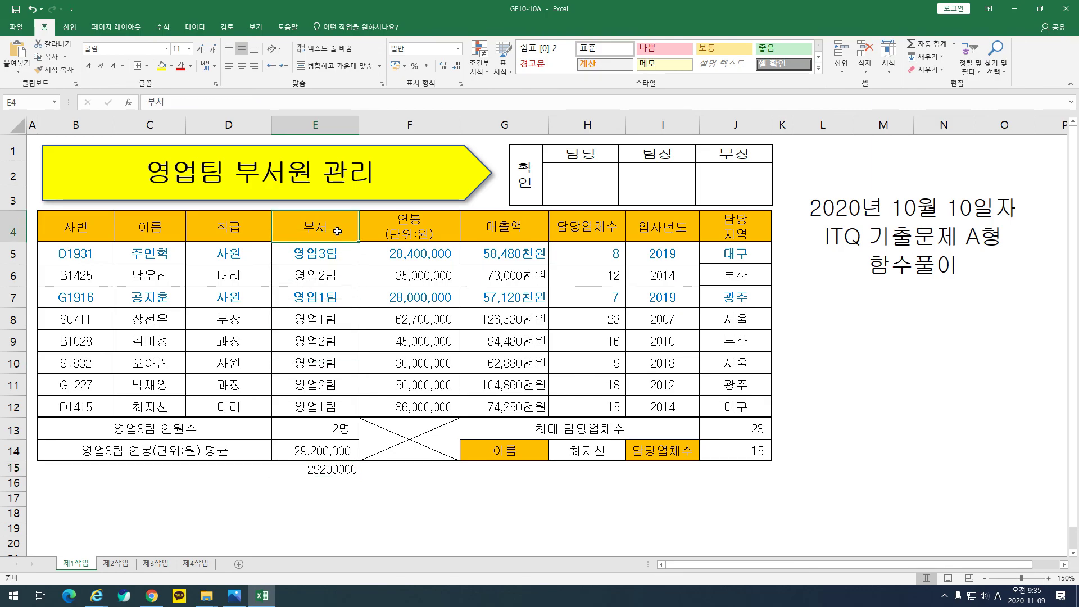
drag(337, 231, 308, 270)
click(330, 470)
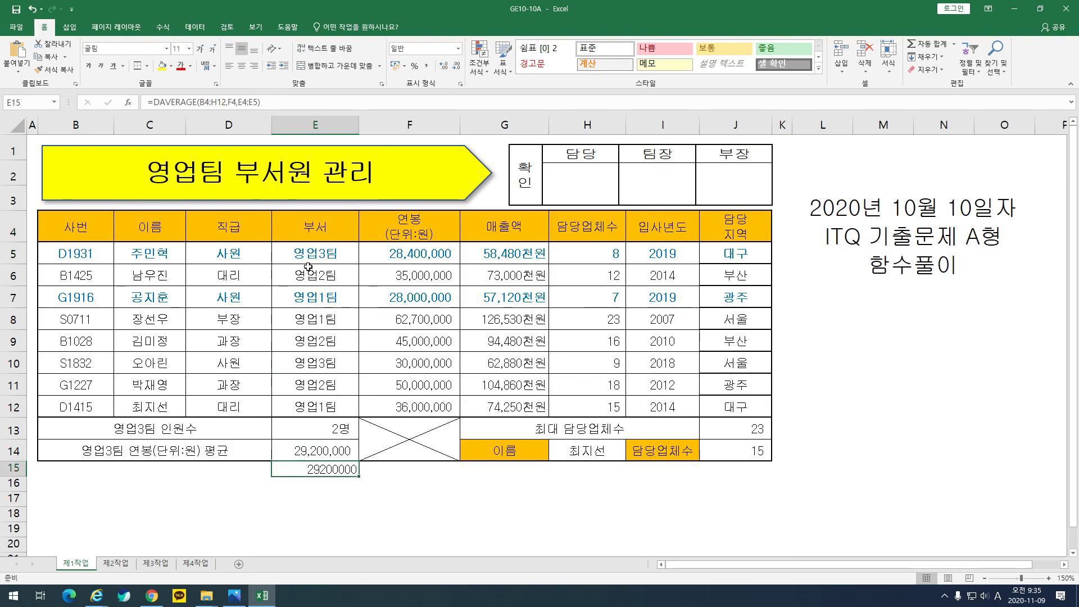
click(140, 232)
drag(139, 232, 731, 405)
drag(311, 226, 316, 256)
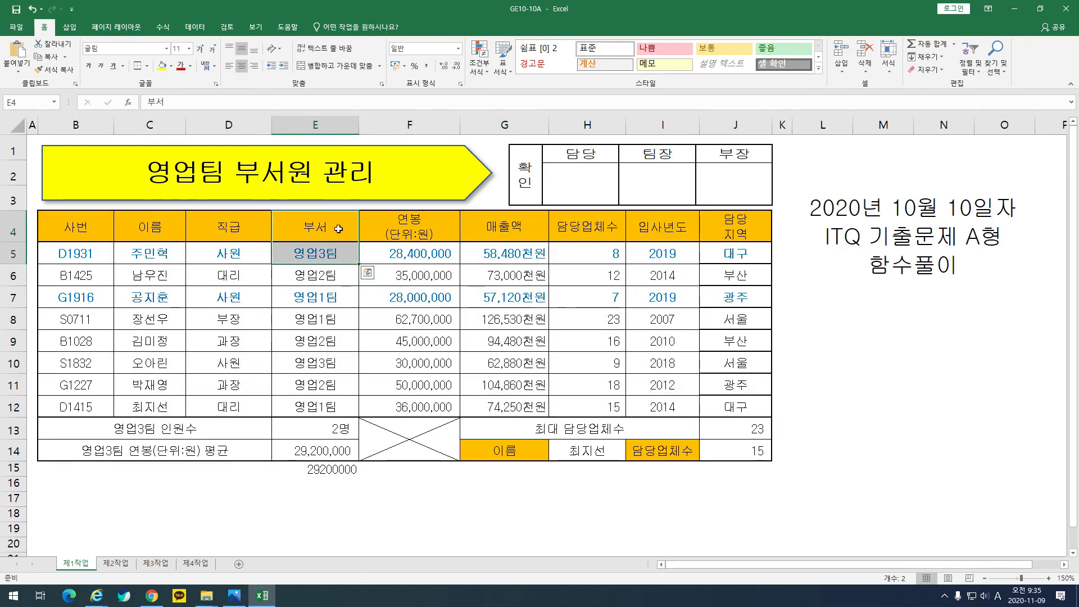
click(339, 477)
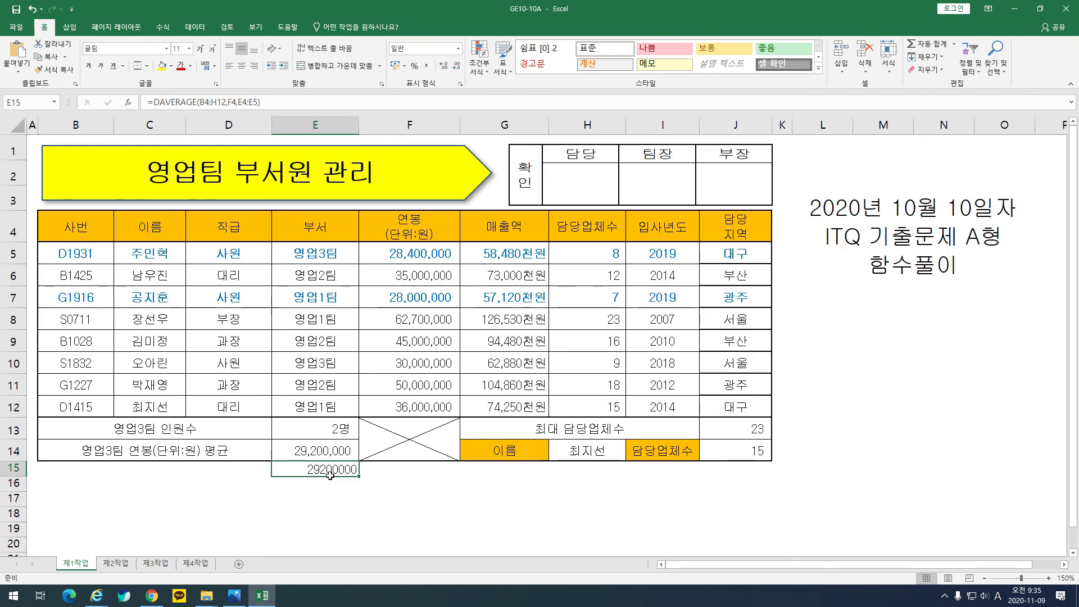
- Set up a separate criteria range with the header 부서 in L7 and the condition 영업3팀 in L8
click(824, 298)
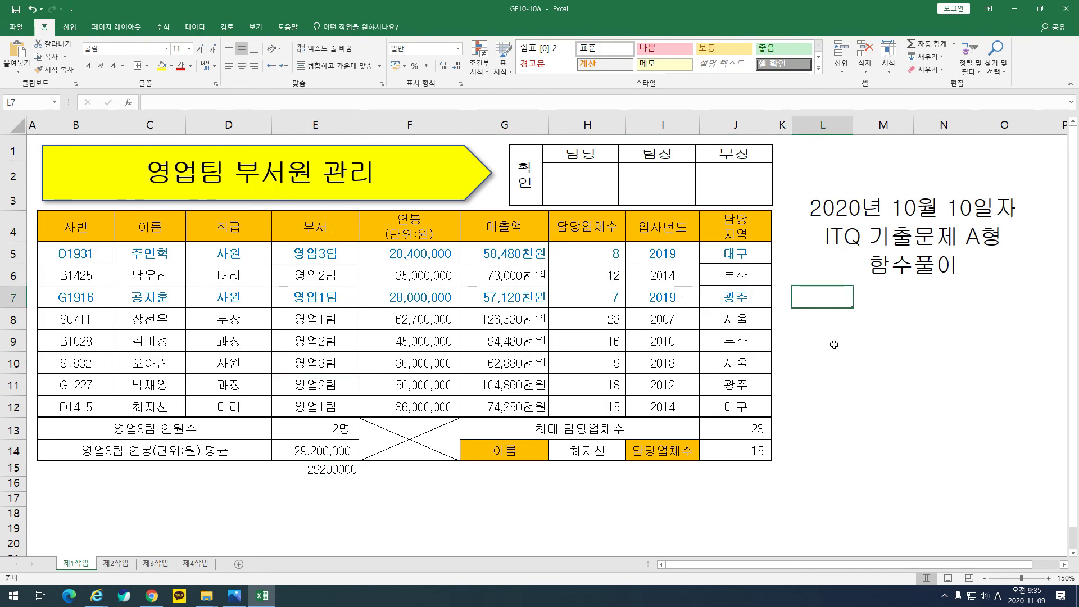
text(qn)
key(BackSpace)
key(BackSpace)
key(Hangul)
text(부)
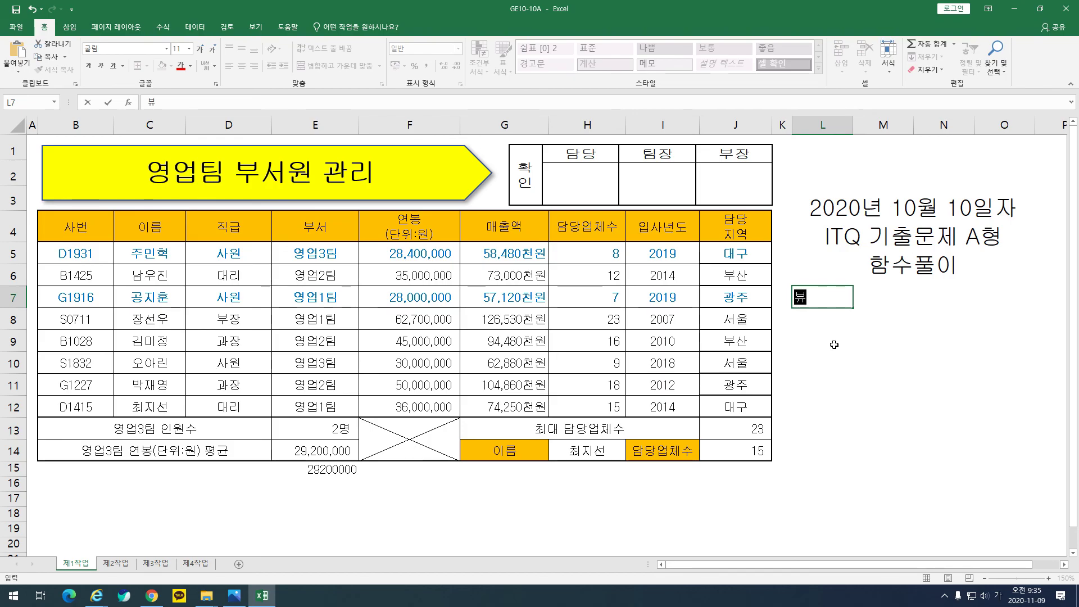
text(서)
key(Return)
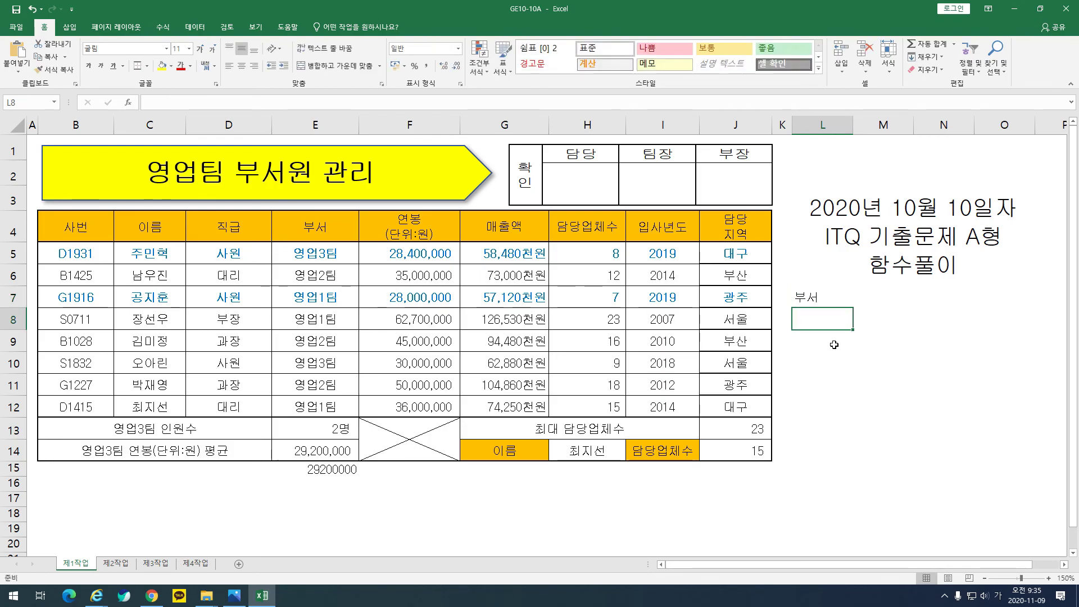
text(영)
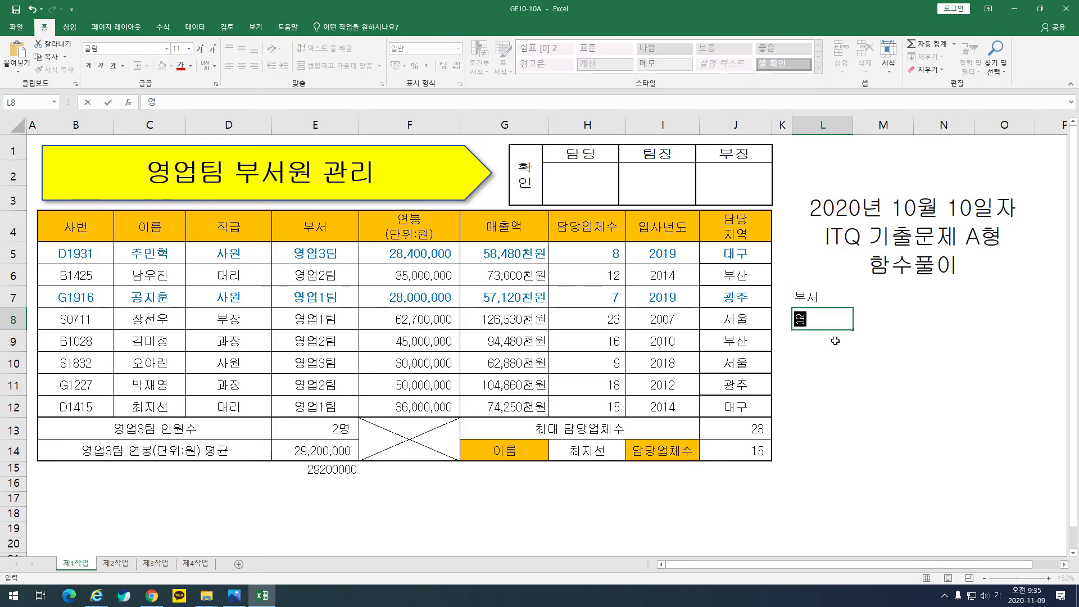
text(어업)
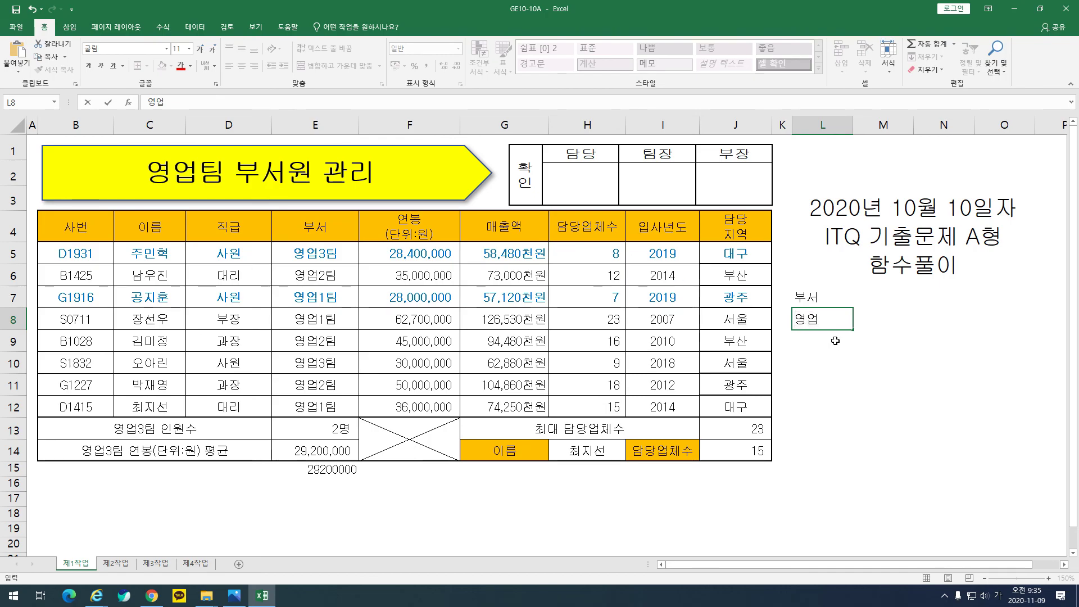
text(3티ㅁ)
key(Return)
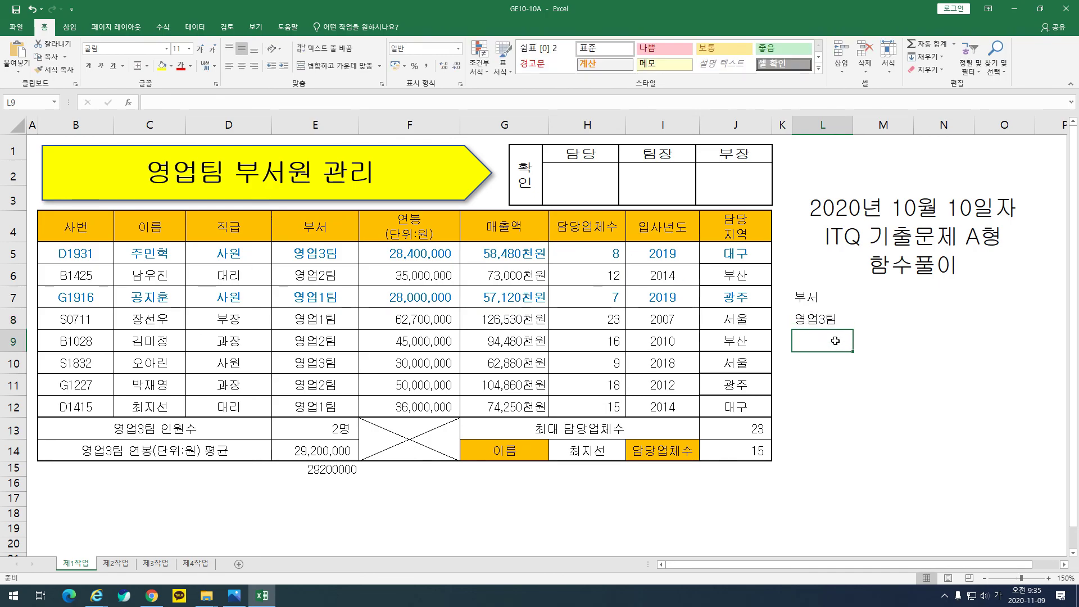
- Change the criteria argument in E15 to L7:L8, making the formula =DAVERAGE(B4:H12,F4,L7:L8)
drag(809, 297, 812, 323)
click(314, 468)
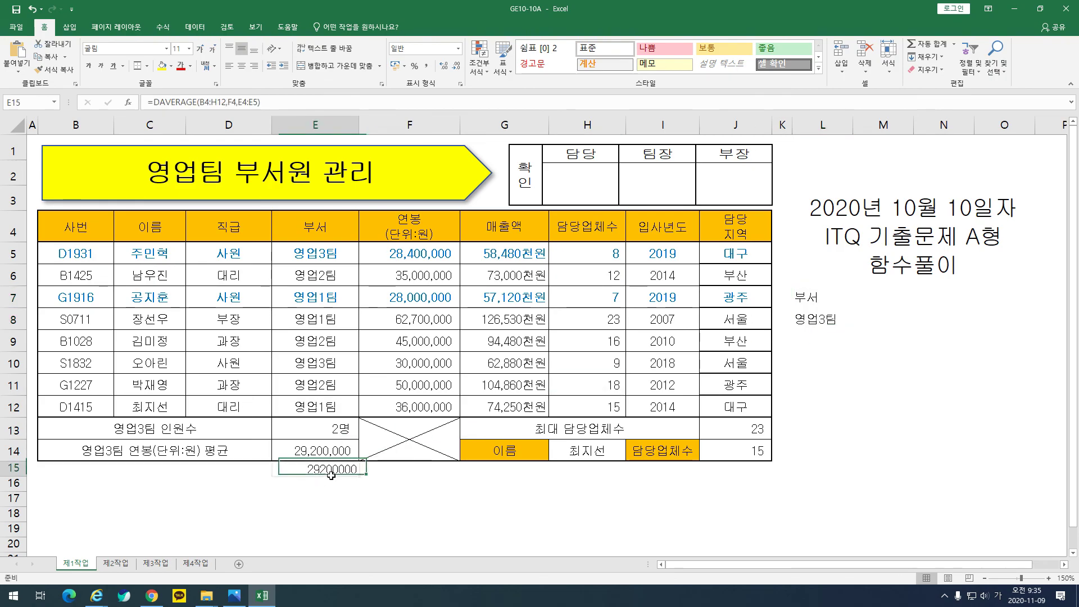
click(262, 103)
drag(262, 105, 246, 108)
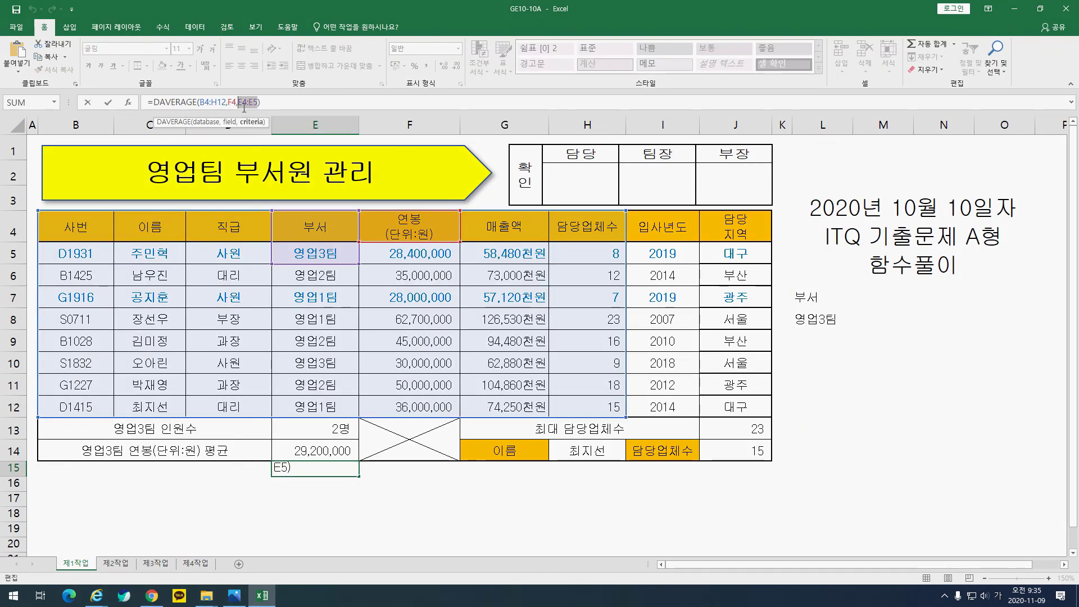
drag(809, 297, 815, 321)
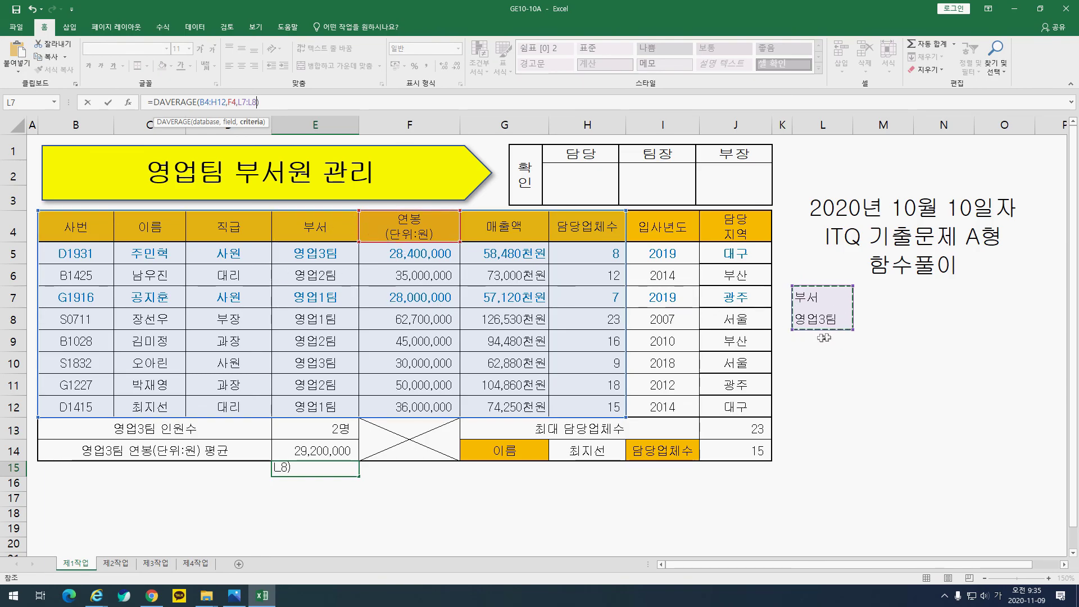
key(ctrl+Return)
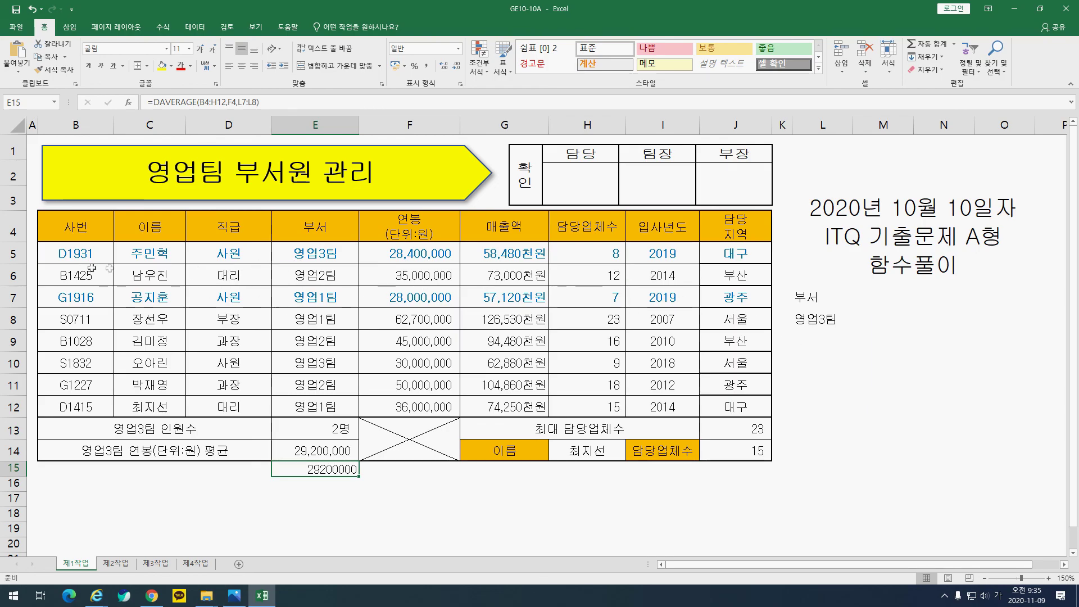
- Change the 부서 value in E5 to 영업2팀 to test how the formulas react
click(148, 254)
click(318, 257)
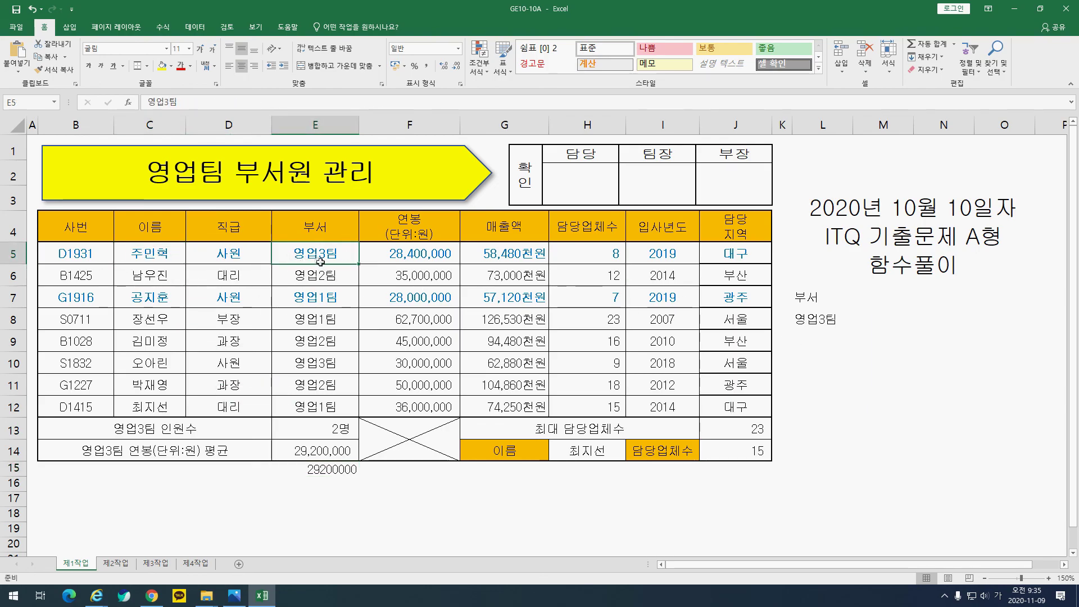
double_click(325, 254)
key(BackSpace)
text(2)
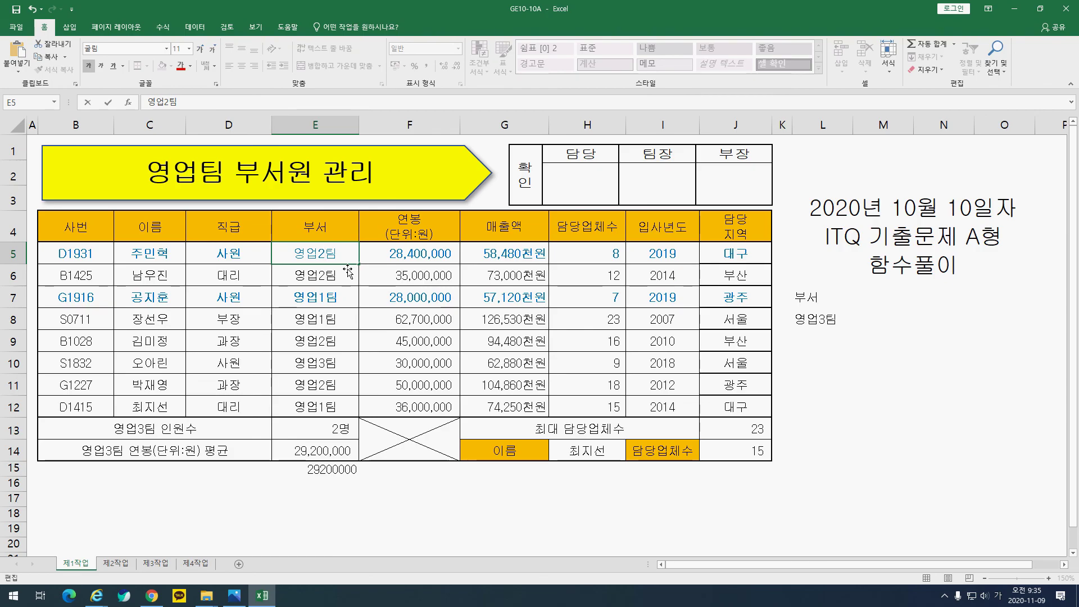
key(Return)
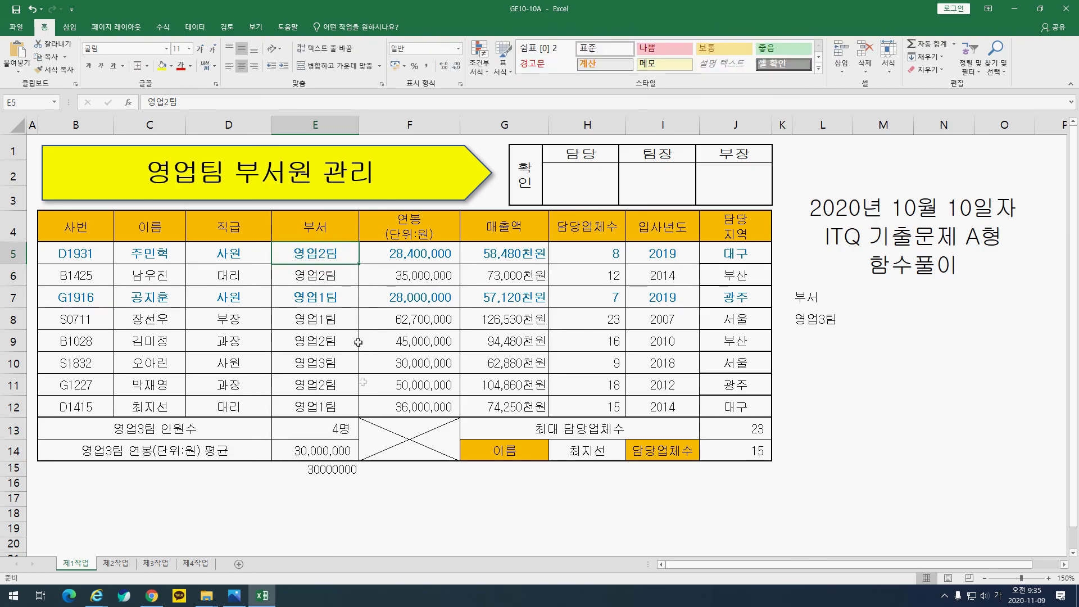
- Compare the average salary results in E14 and E15 and check them against the data rows B5:H12
click(351, 456)
click(332, 471)
click(323, 455)
click(325, 470)
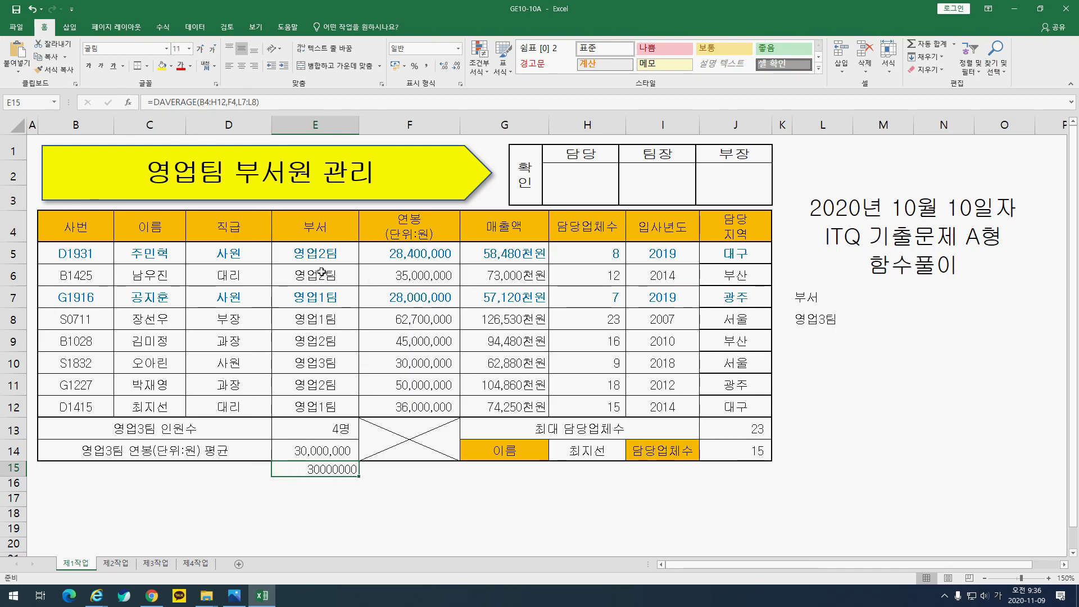
drag(76, 253, 617, 415)
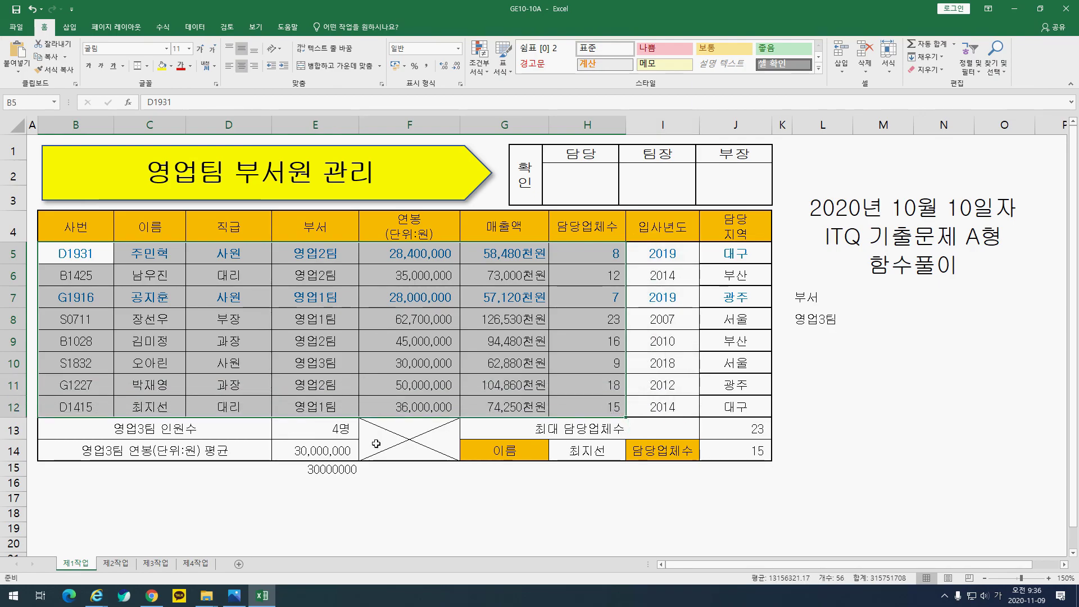
click(347, 458)
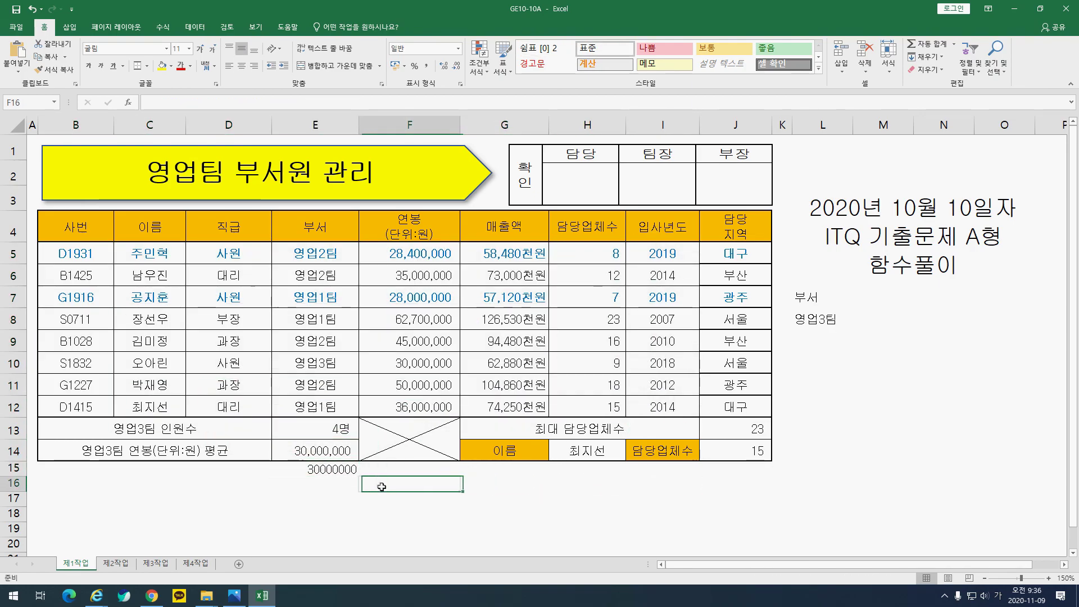
- Set the 부서 value in E5 back to 영업3팀
click(330, 254)
double_click(330, 254)
key(Left)
key(BackSpace)
text(3)
key(Return)
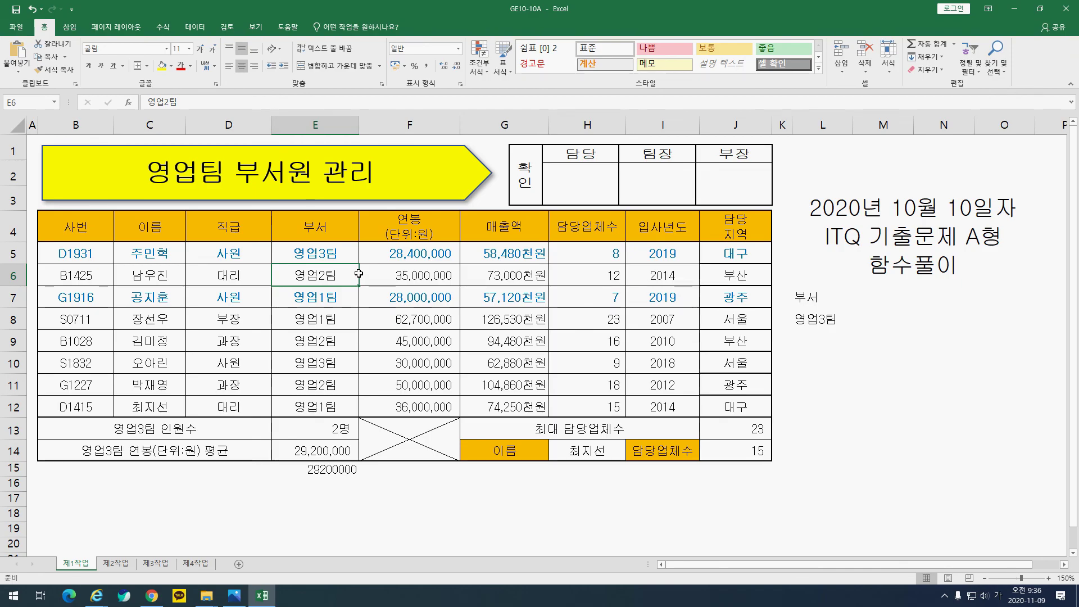
- Review the criteria range L7:L8 and compare the SUMIF/COUNTIF formula in E14 with the DAVERAGE formula in E15
drag(815, 298, 809, 319)
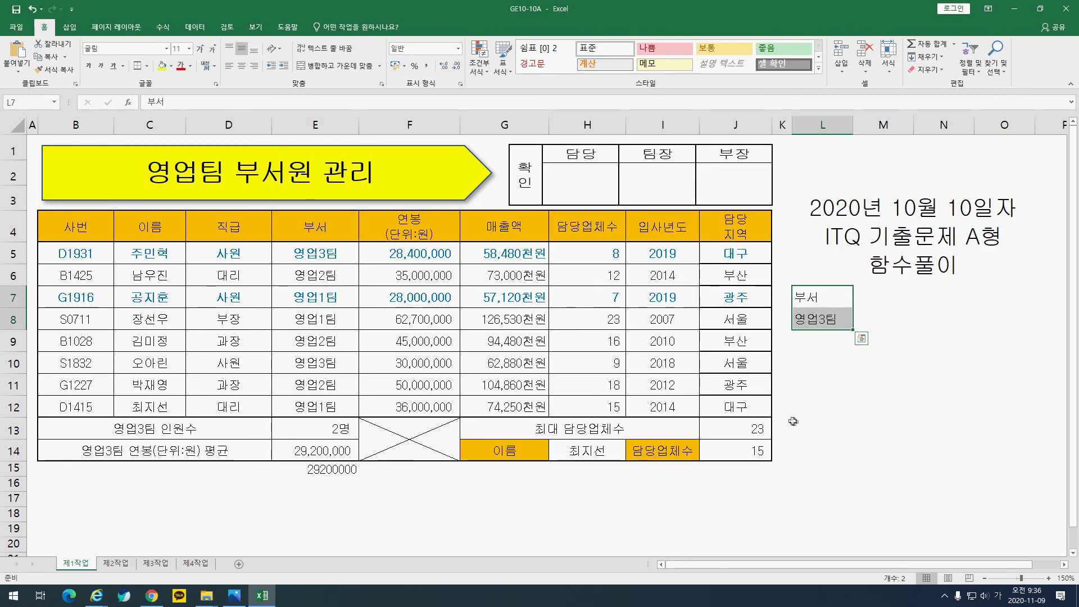
click(343, 452)
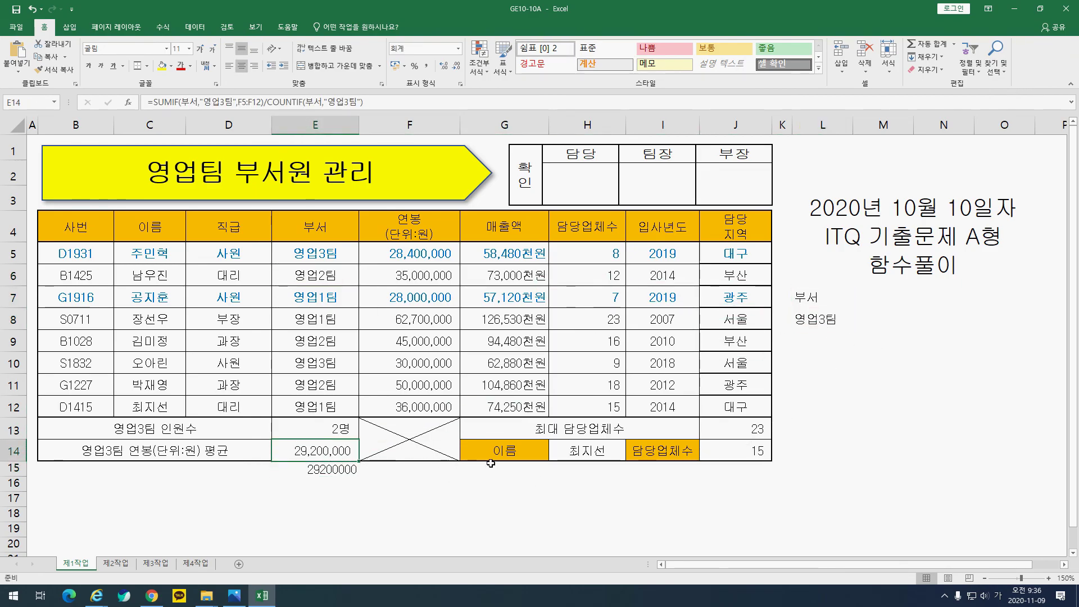
click(604, 456)
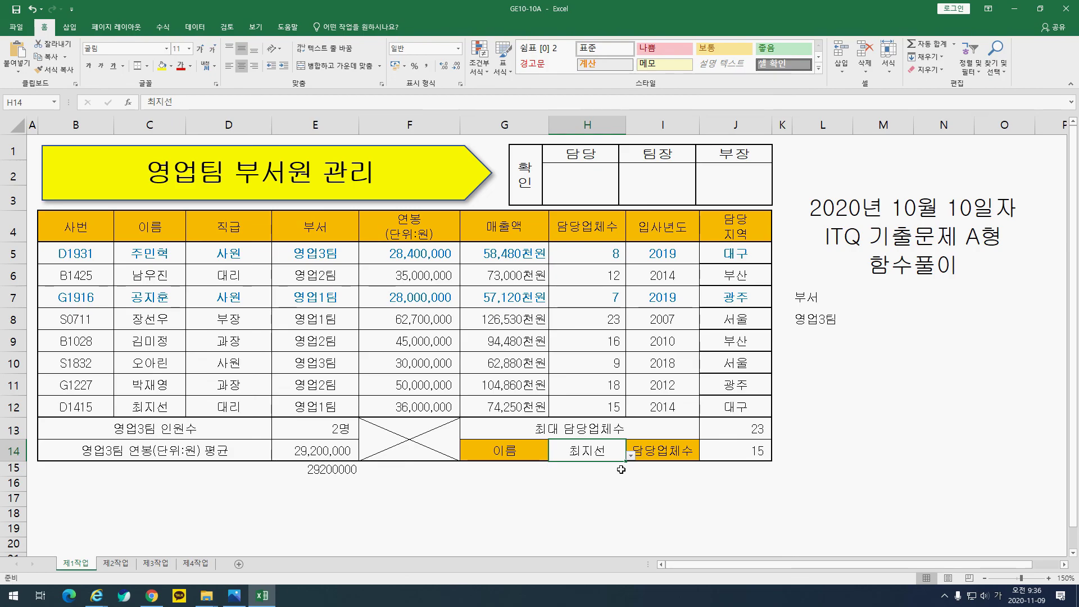
click(314, 470)
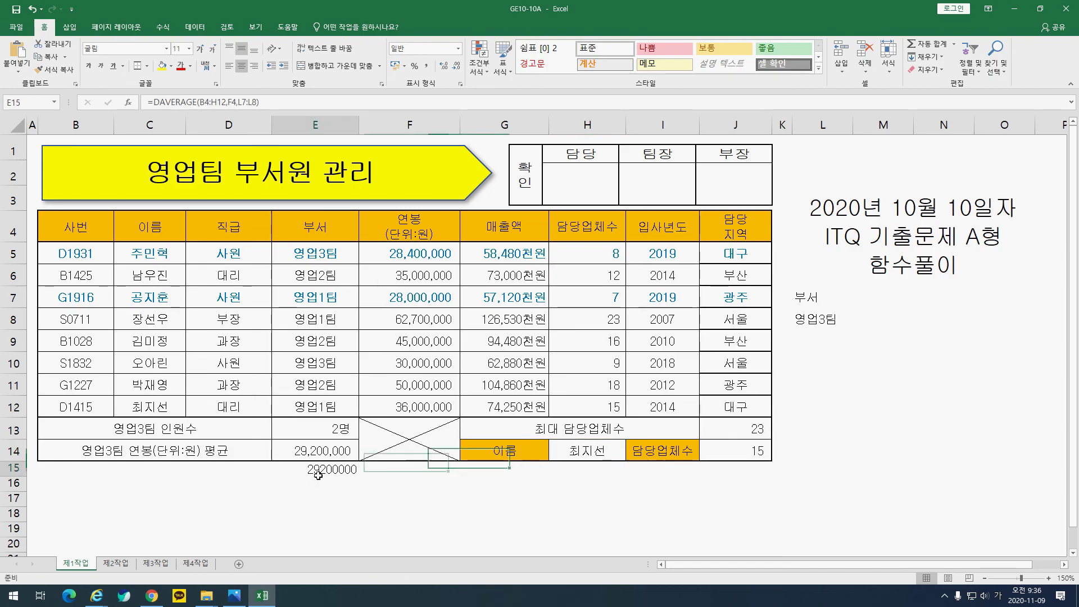